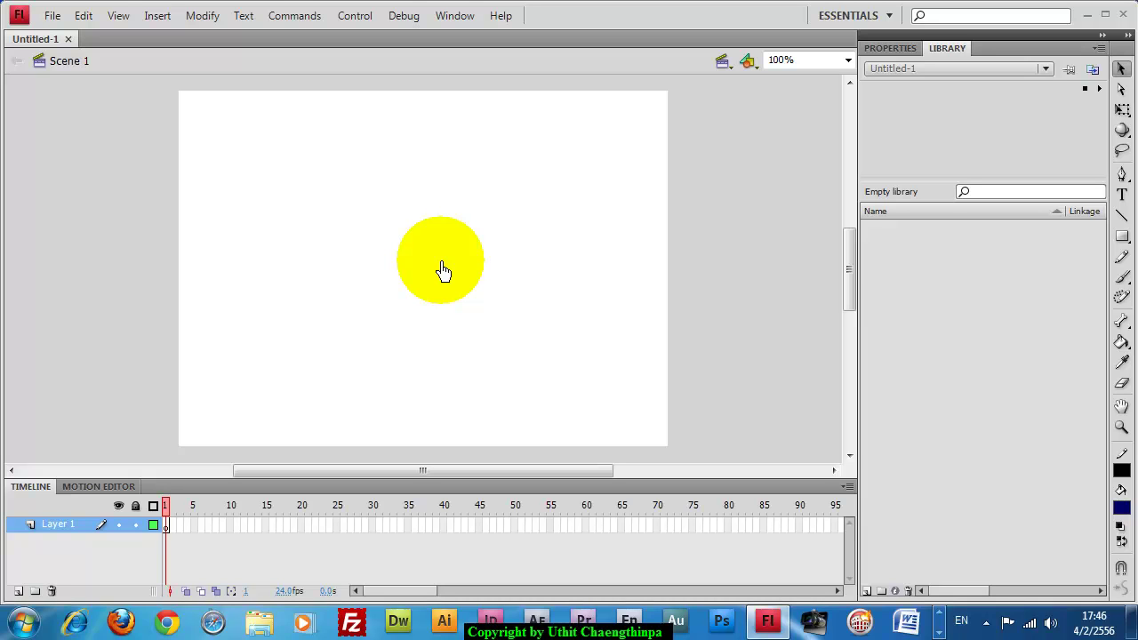
left_click_drag(444, 272, 443, 271)
left_click_drag(442, 271, 443, 270)
left_click_drag(443, 270, 443, 270)
left_click_drag(442, 269, 442, 268)
left_click_drag(442, 269, 444, 278)
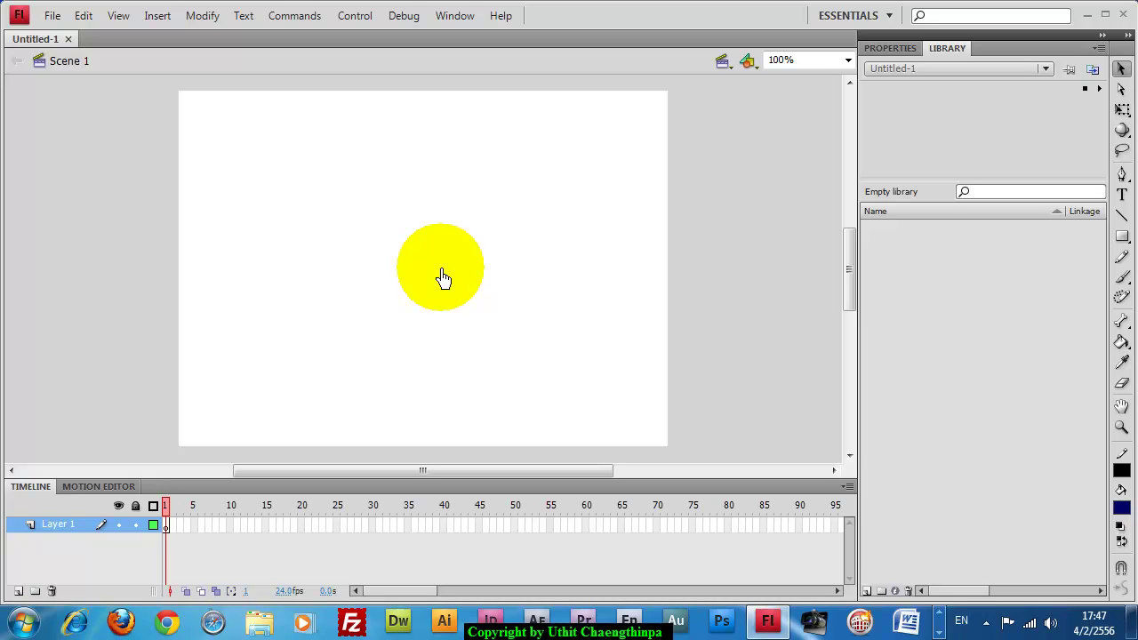
left_click_drag(444, 279, 397, 285)
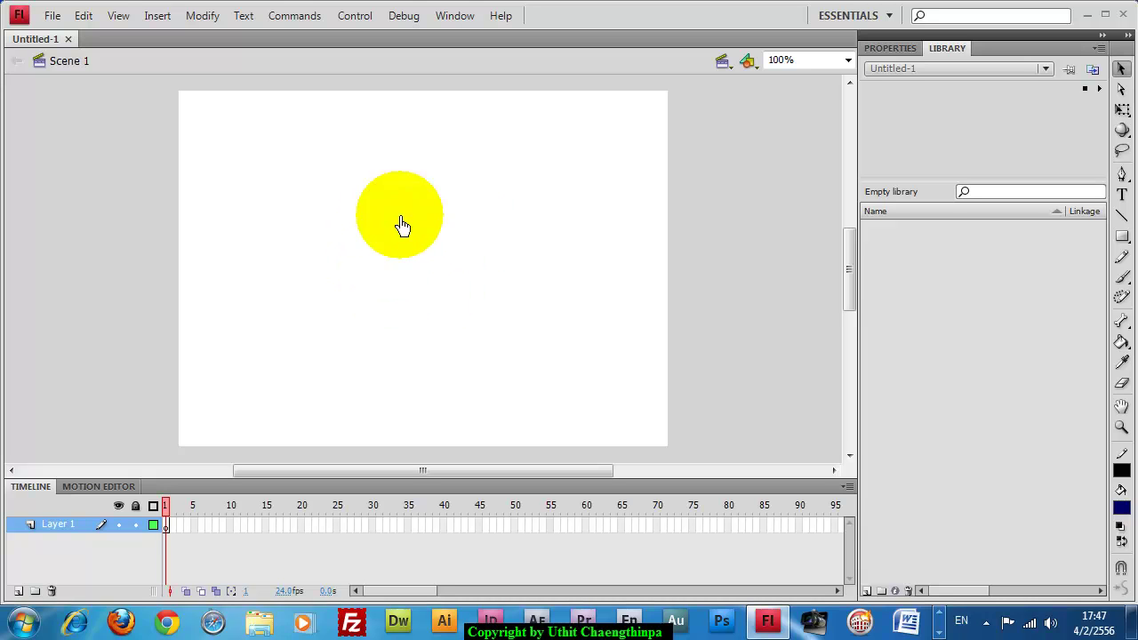
left_click(203, 16)
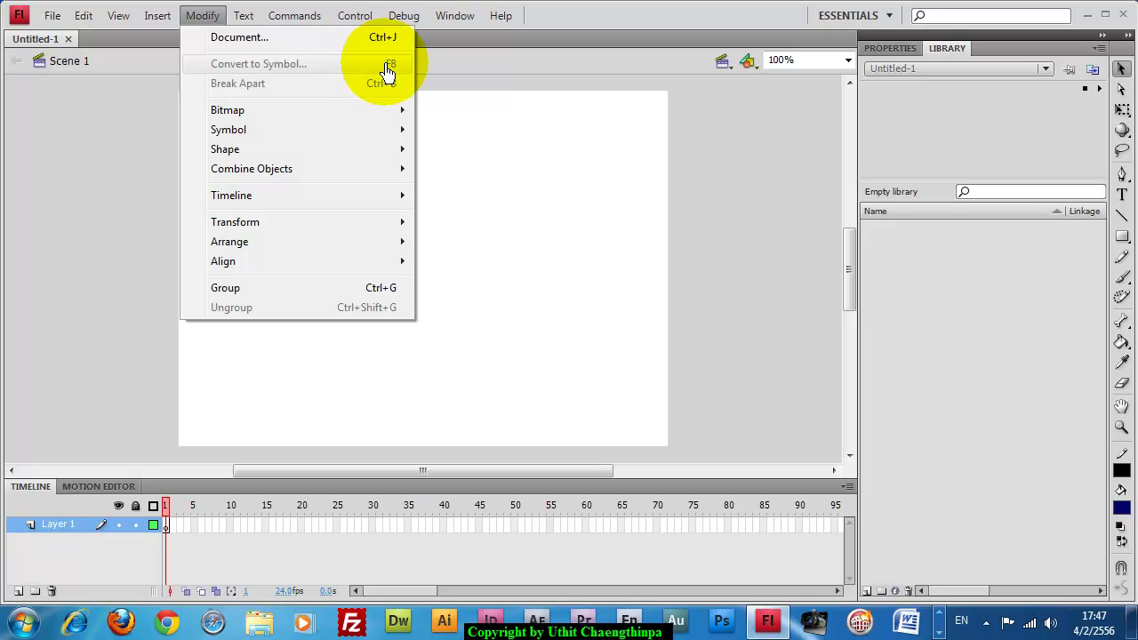
left_click(484, 195)
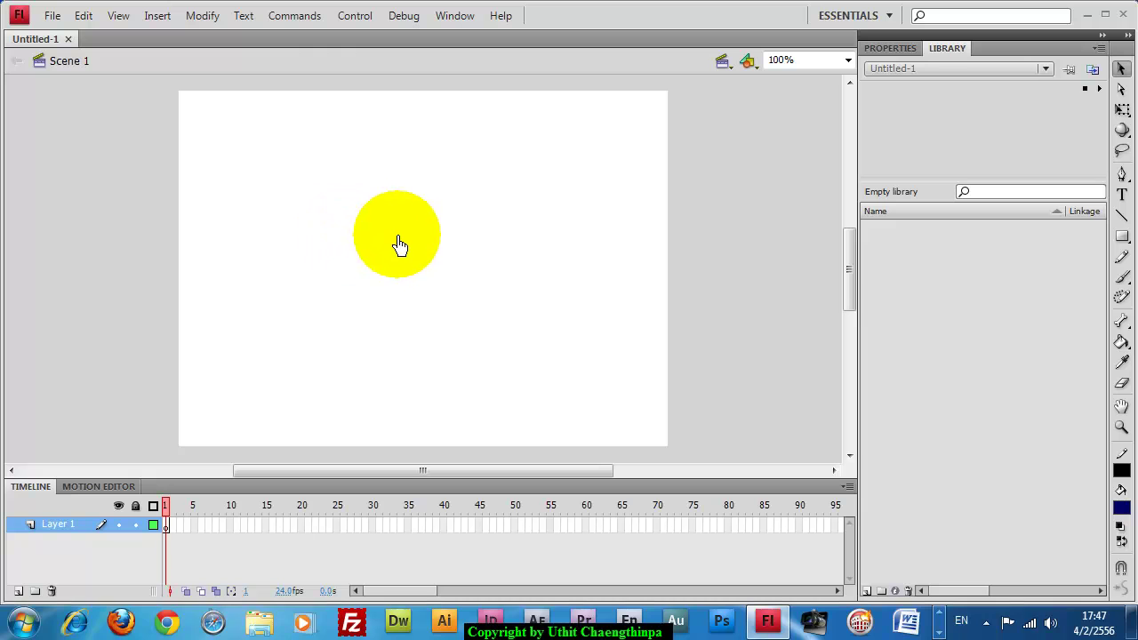
left_click(158, 16)
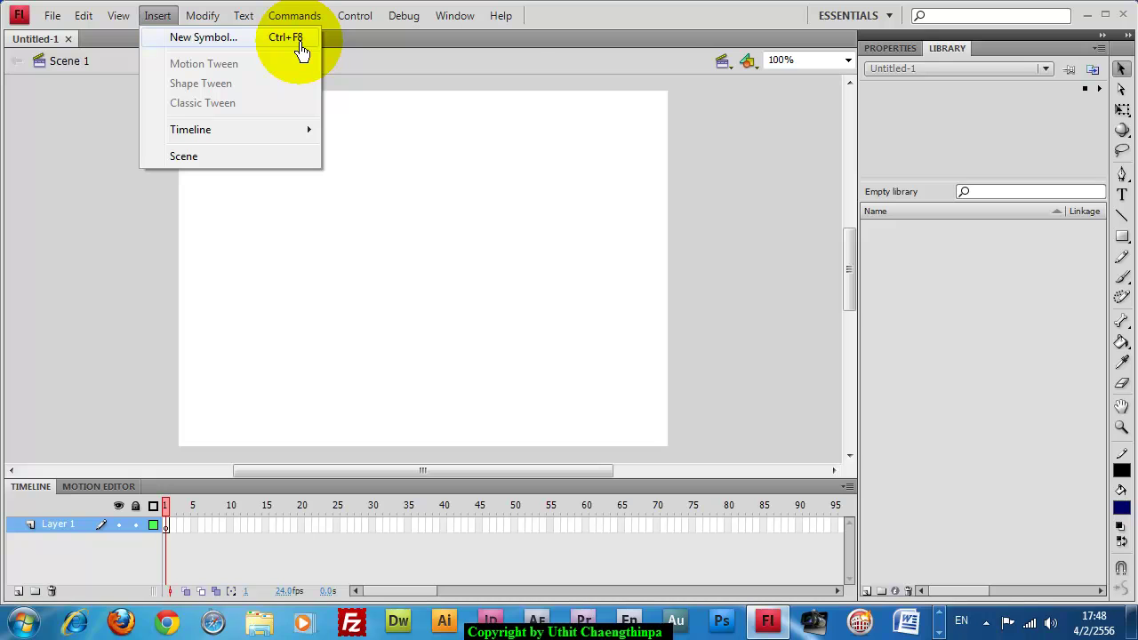
left_click(465, 219)
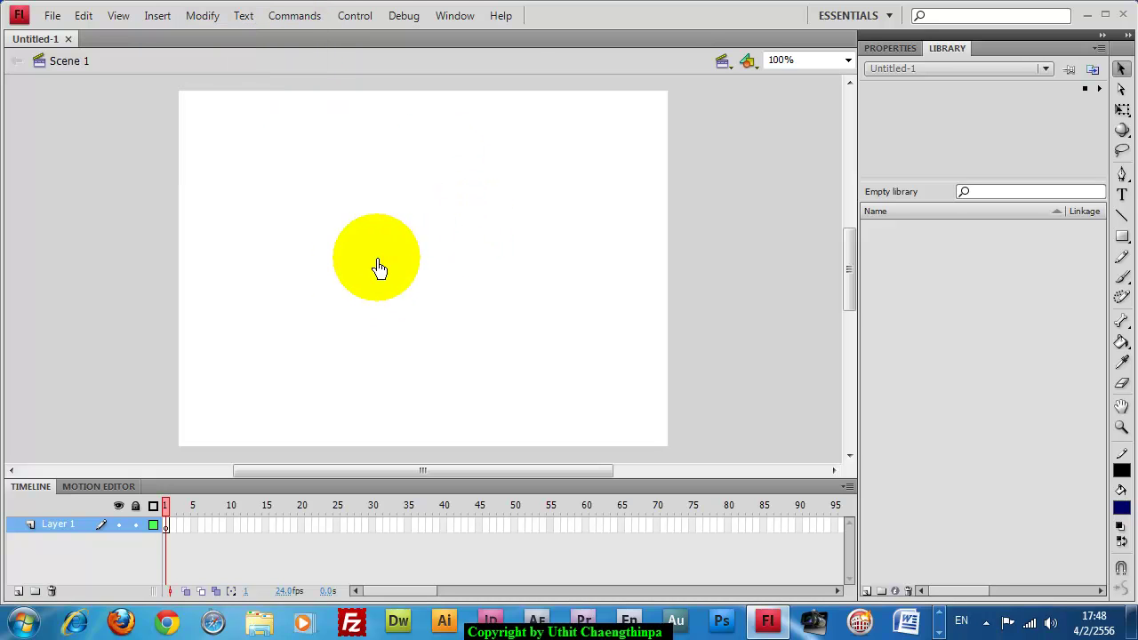
left_click_drag(478, 277, 417, 213)
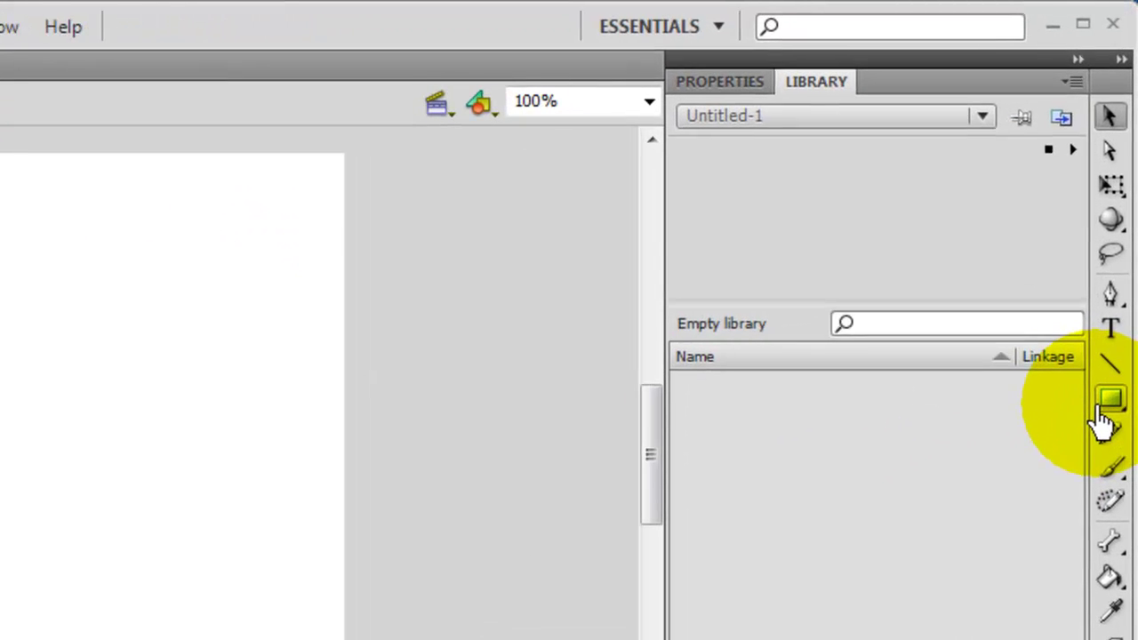
Draw a tall, narrow oval near the middle of the stage with a green fill and a black 3.00 stroke.
left_click(1121, 238)
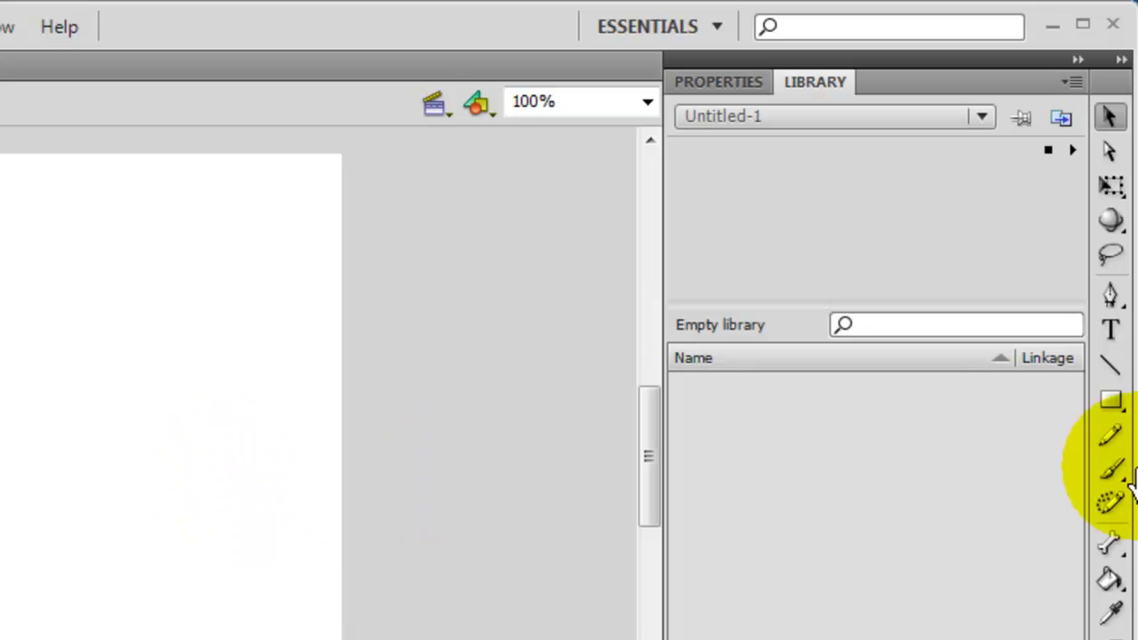
left_click(1111, 400)
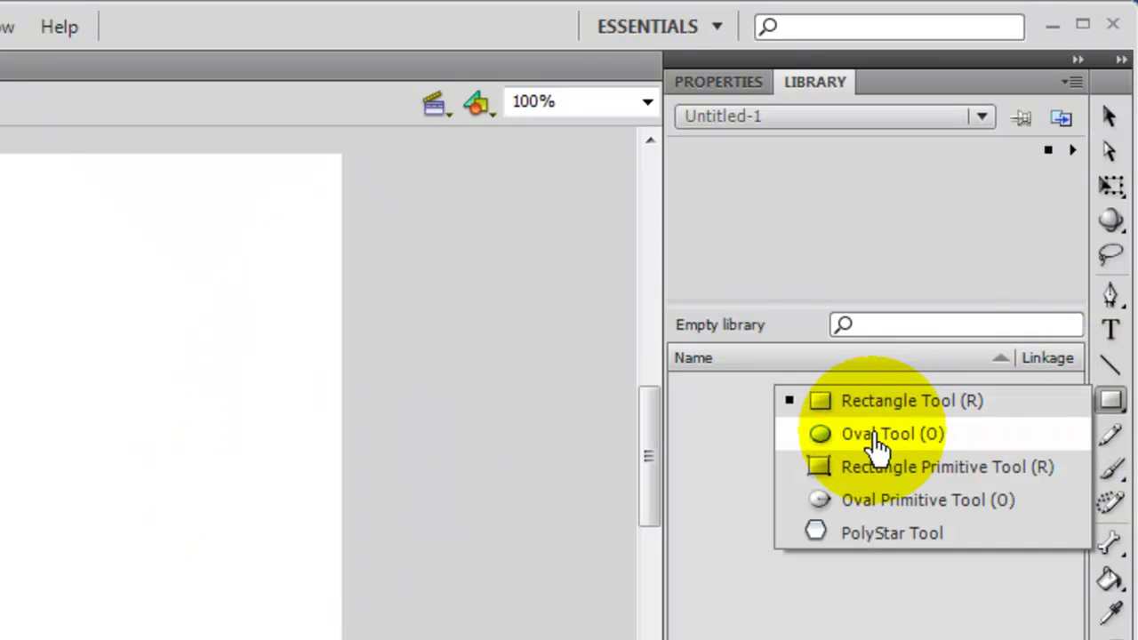
left_click(928, 434)
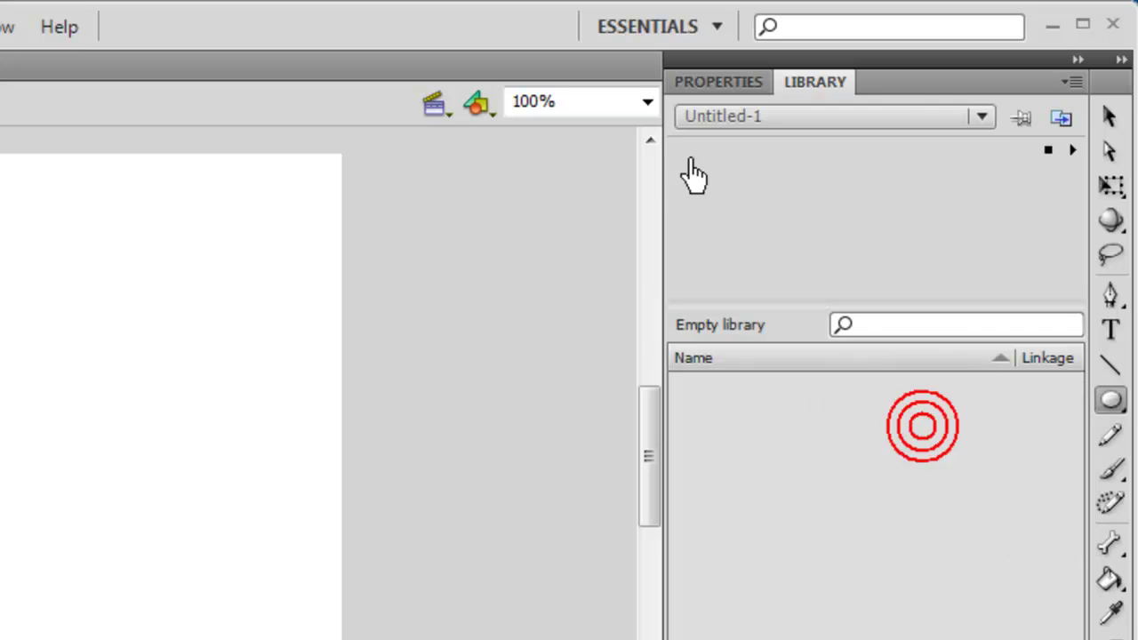
left_click(718, 81)
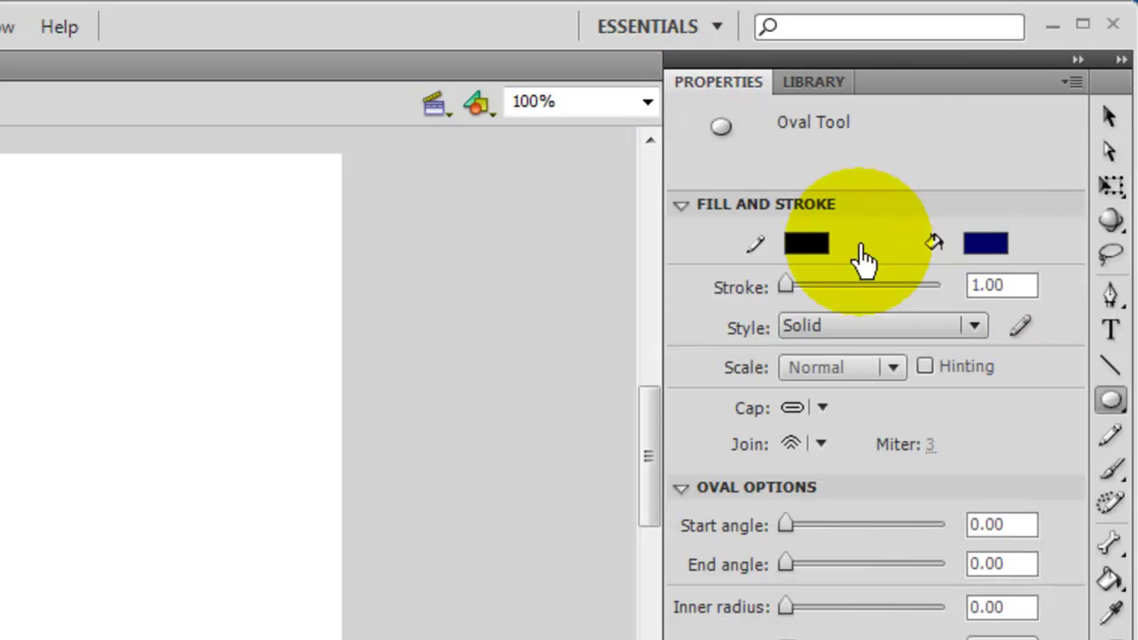
left_click(988, 242)
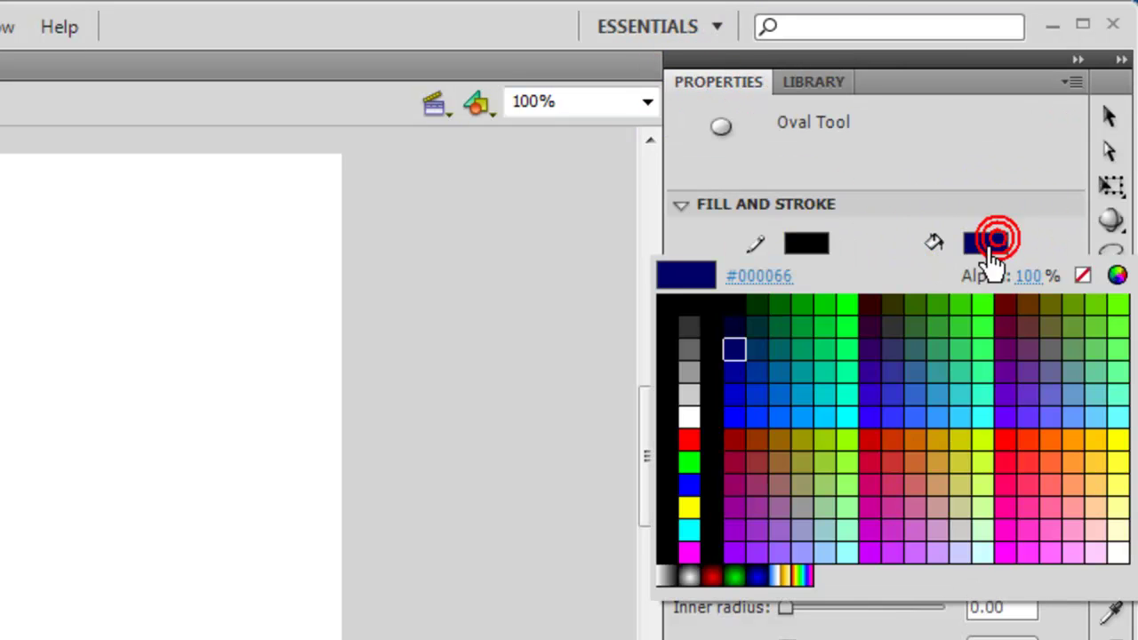
left_click(824, 305)
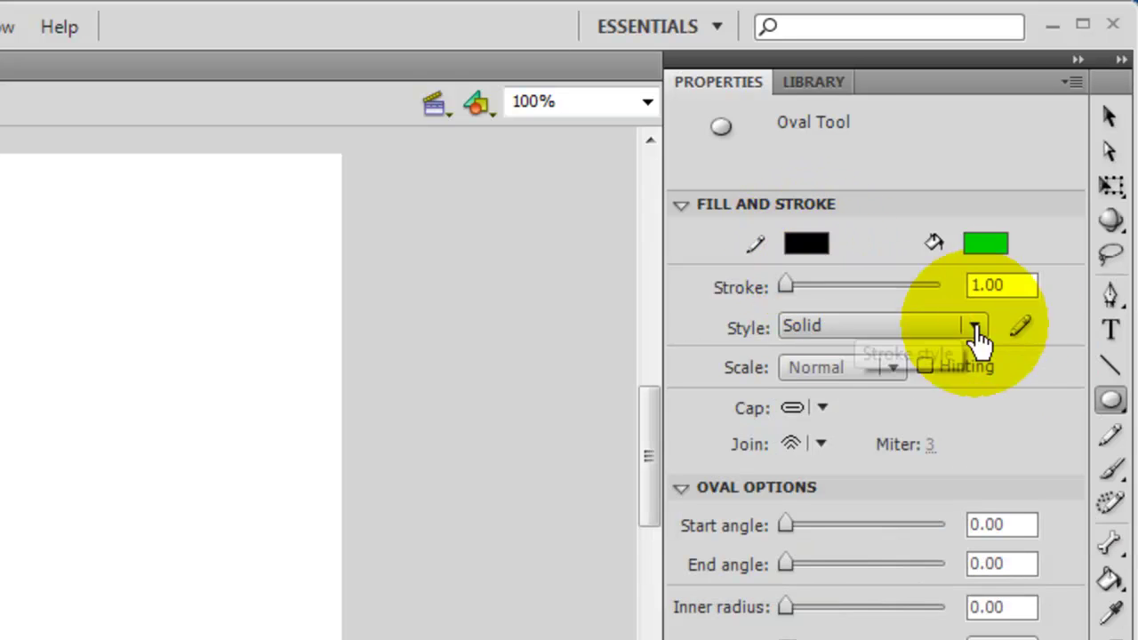
left_click(1005, 284)
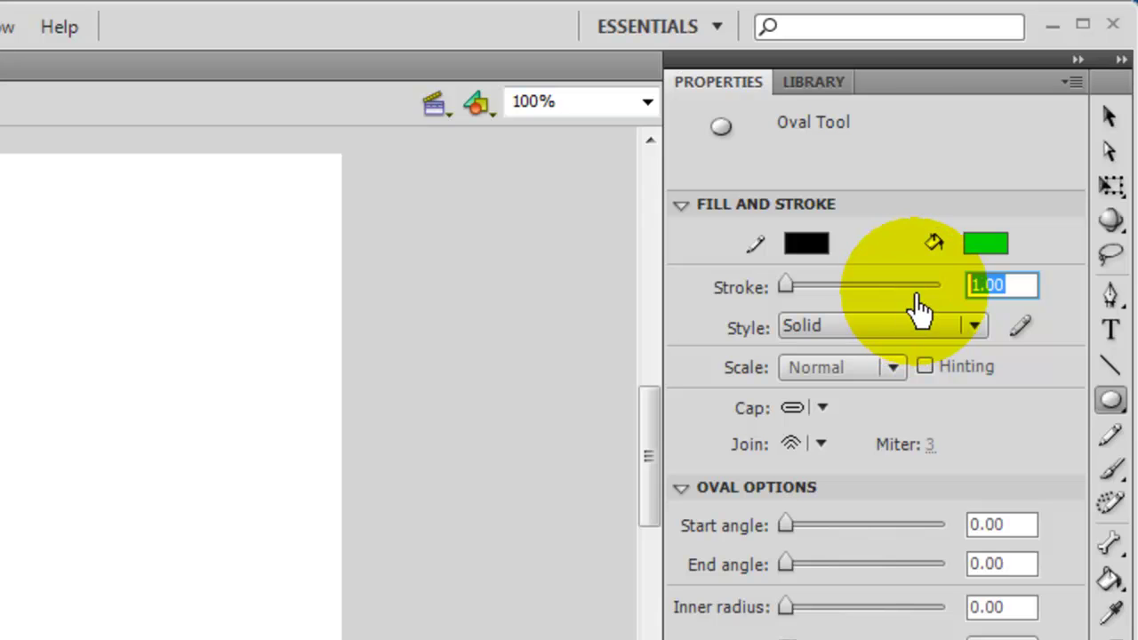
type("3")
key("Return")
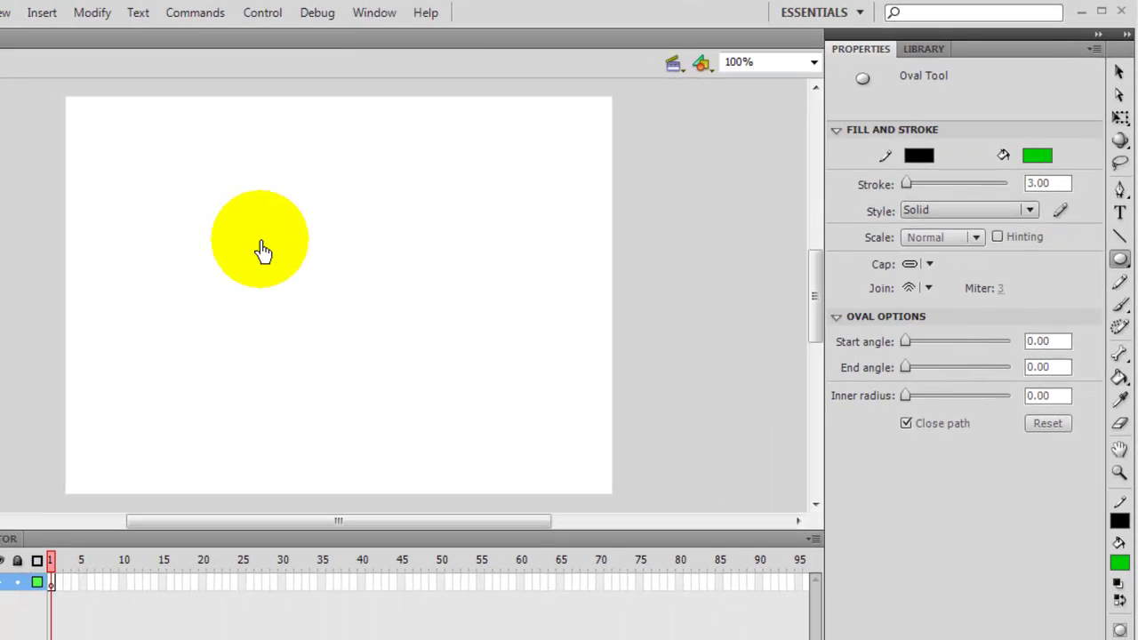
left_click_drag(303, 199, 344, 297)
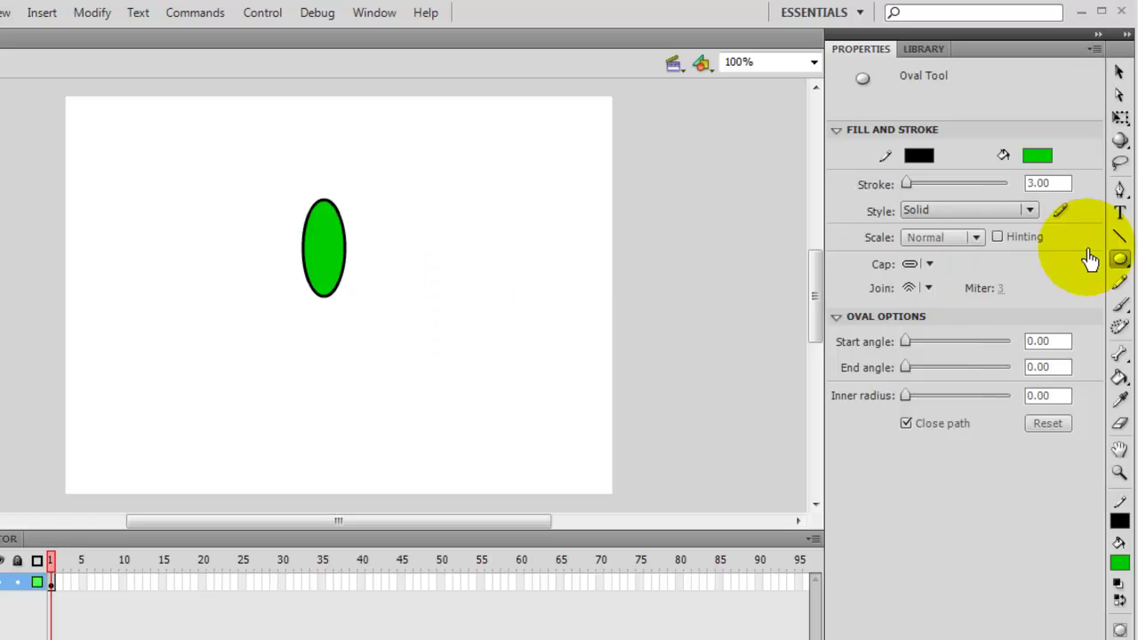
Draw a short vertical black line with a 10.00 stroke just below and to the right of the green oval.
left_click(1119, 234)
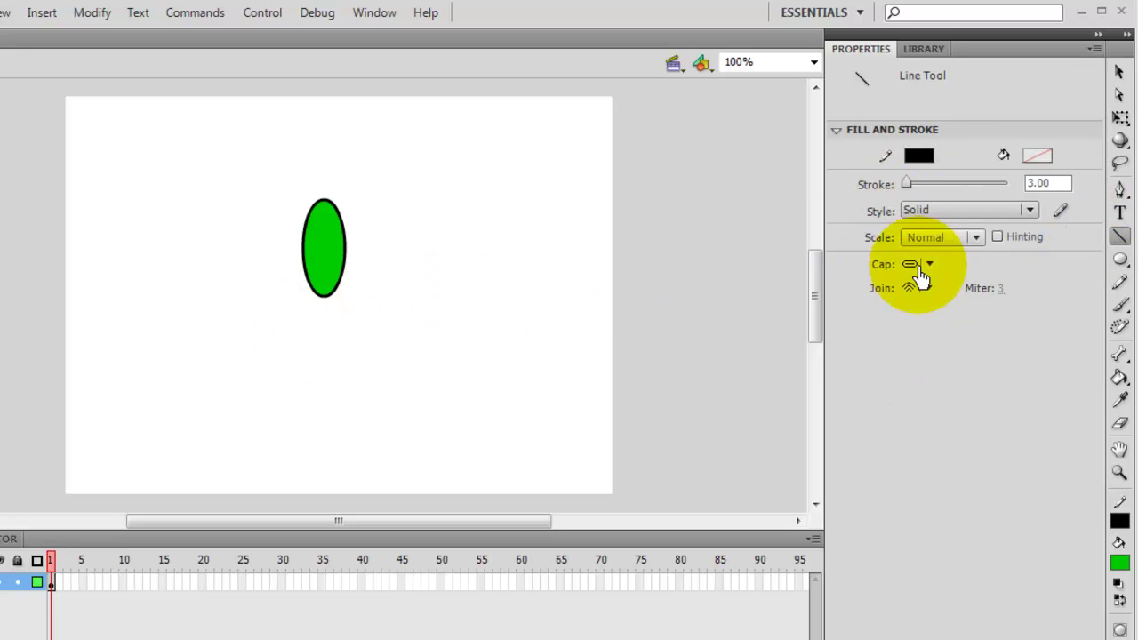
left_click(1040, 183)
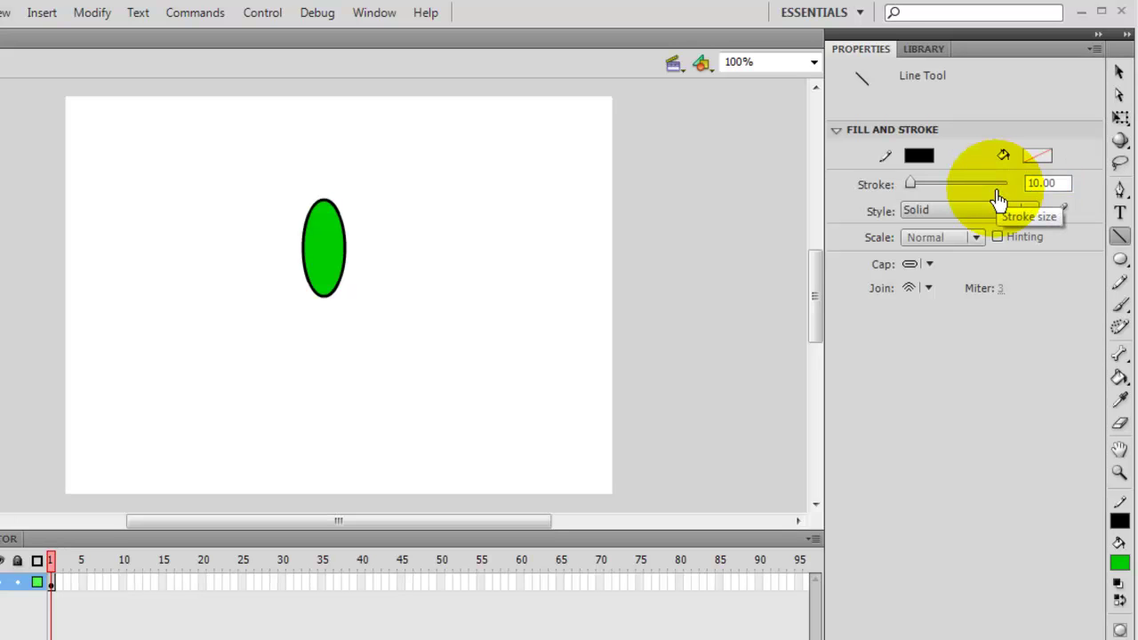
type("10.00")
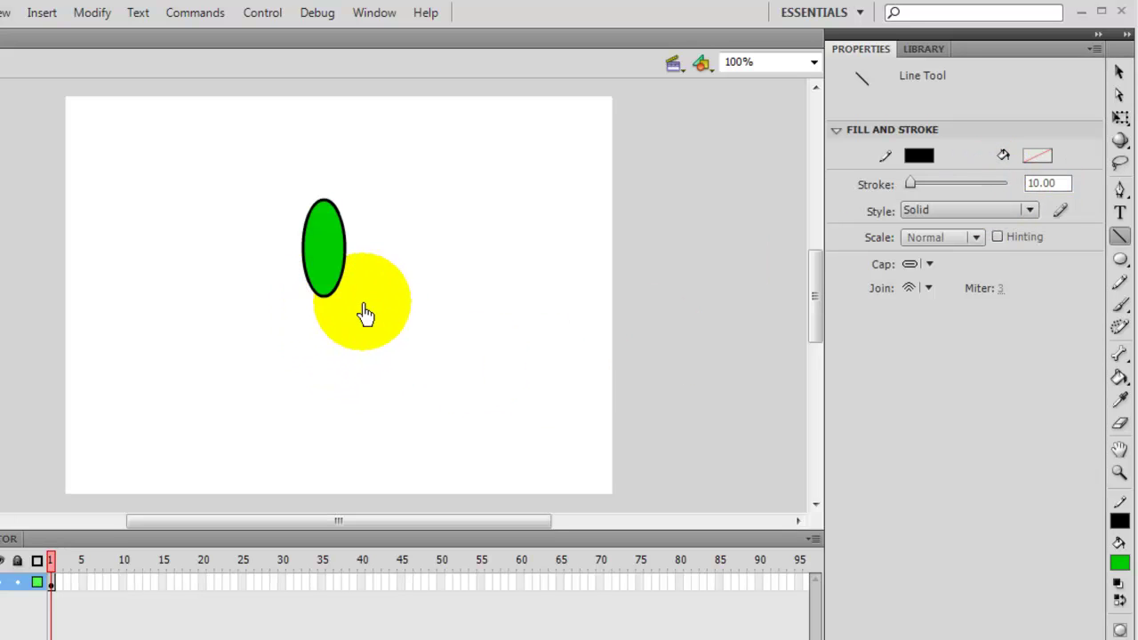
left_click(377, 302)
left_click_drag(377, 311, 377, 359)
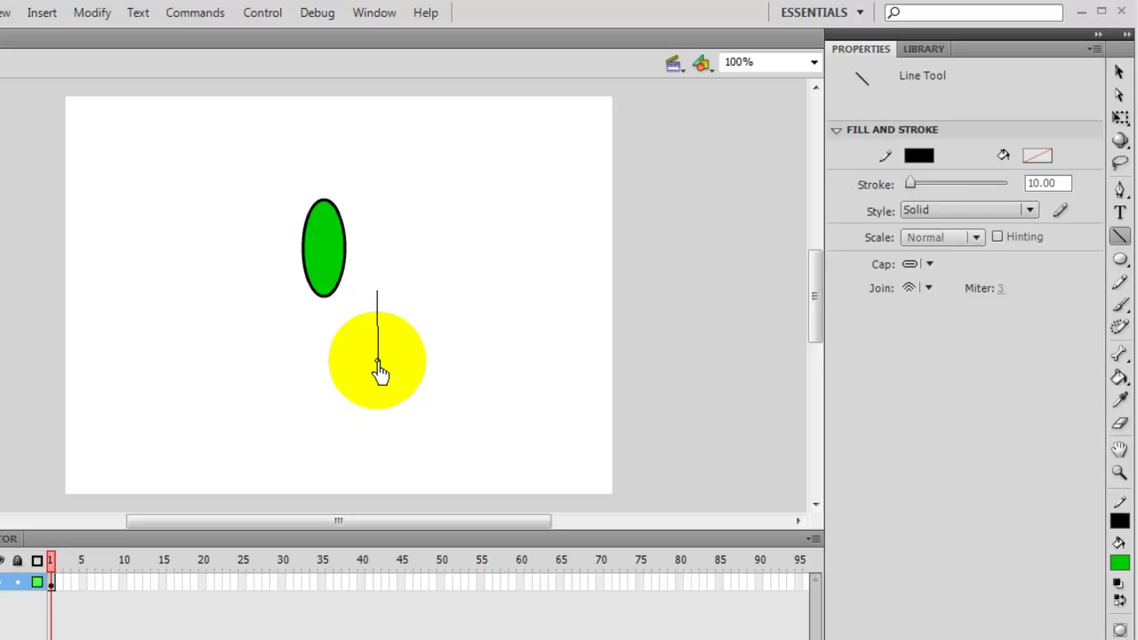
left_click_drag(377, 365, 377, 364)
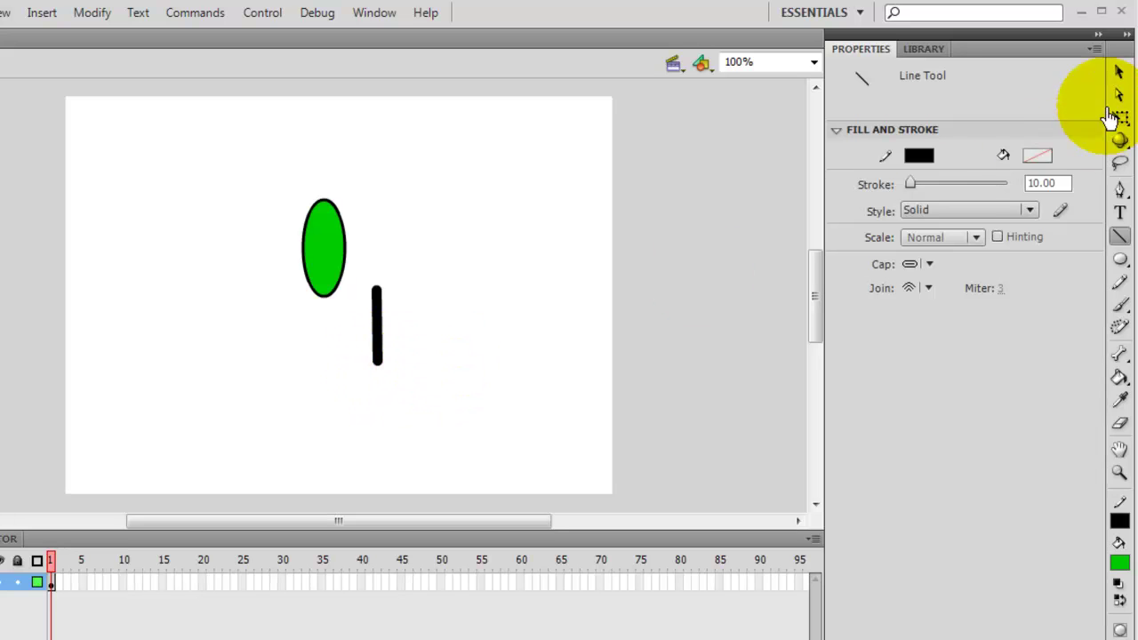
Move the thick black line directly under the green oval so it forms the tree's trunk, and deselect it.
left_click(1119, 71)
left_click(374, 374)
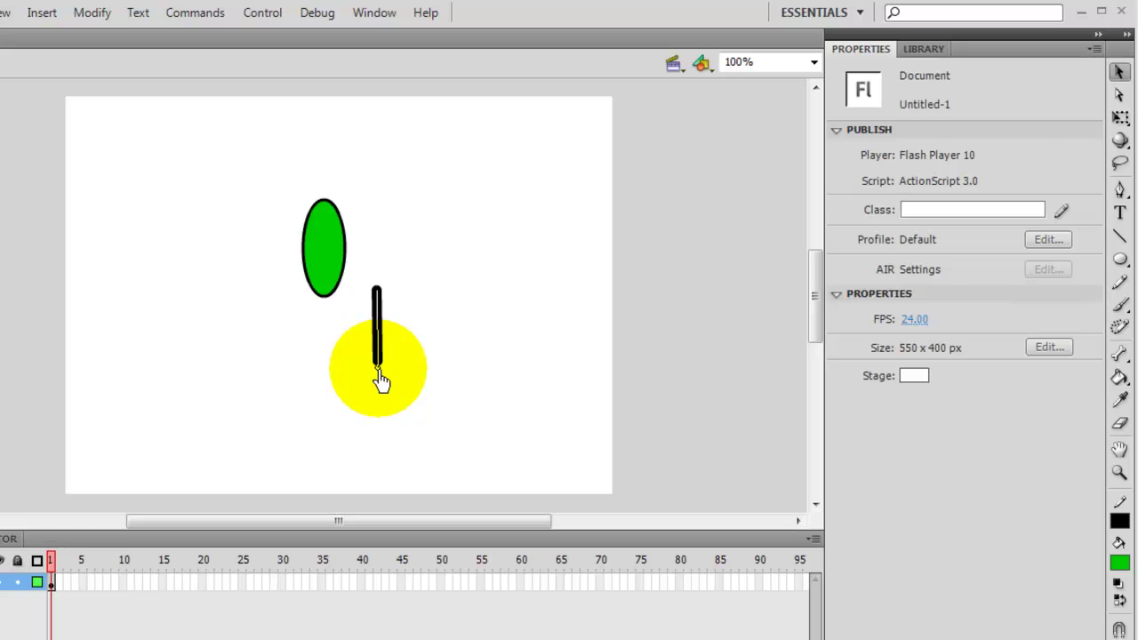
left_click(376, 322)
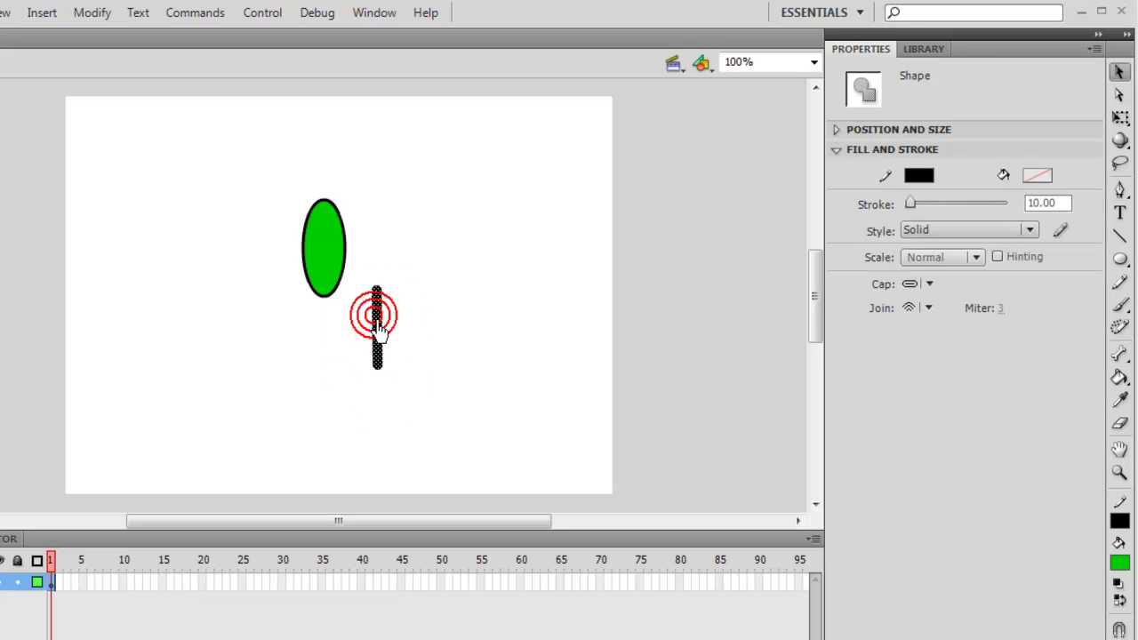
left_click_drag(331, 351, 322, 336)
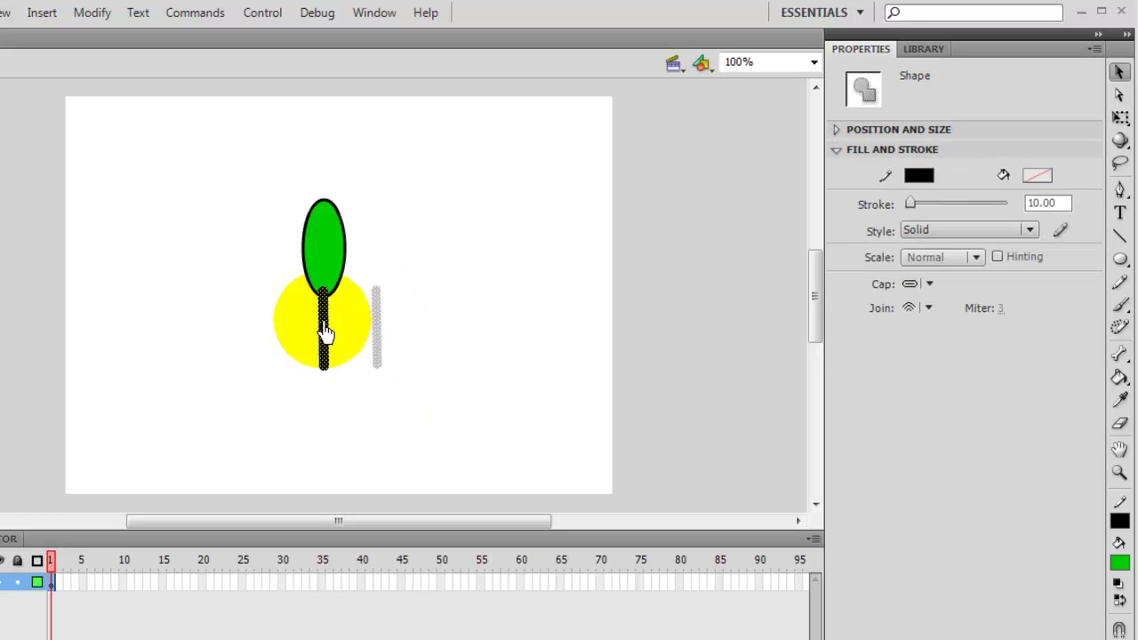
left_click(355, 347)
left_click(420, 434)
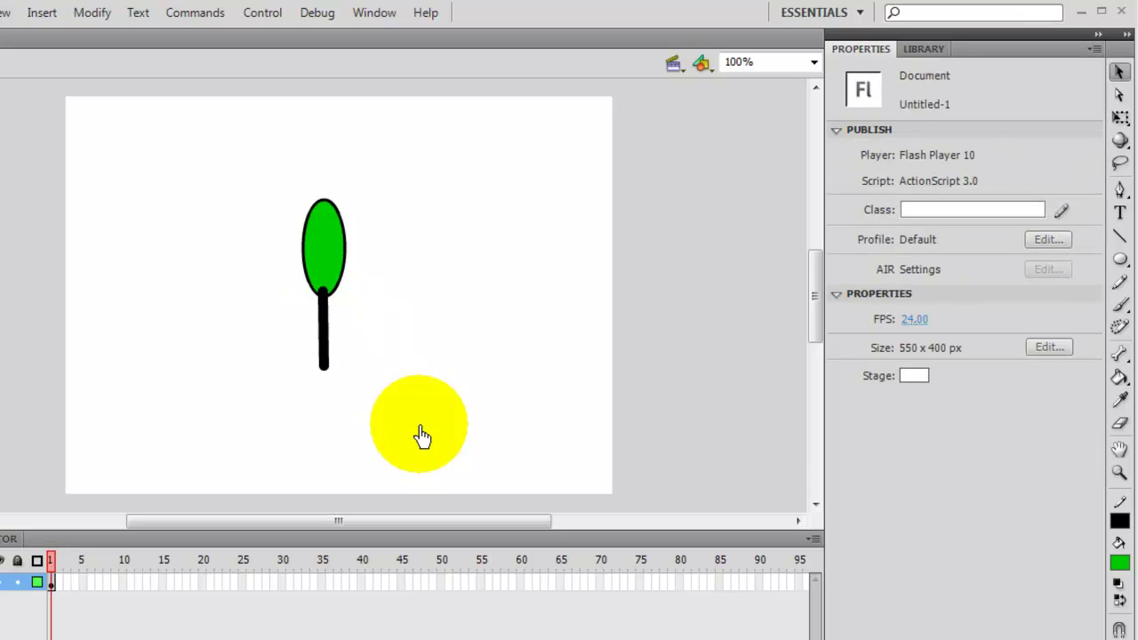
left_click_drag(269, 172, 405, 453)
left_click(432, 386)
left_click(434, 376)
left_click(306, 264)
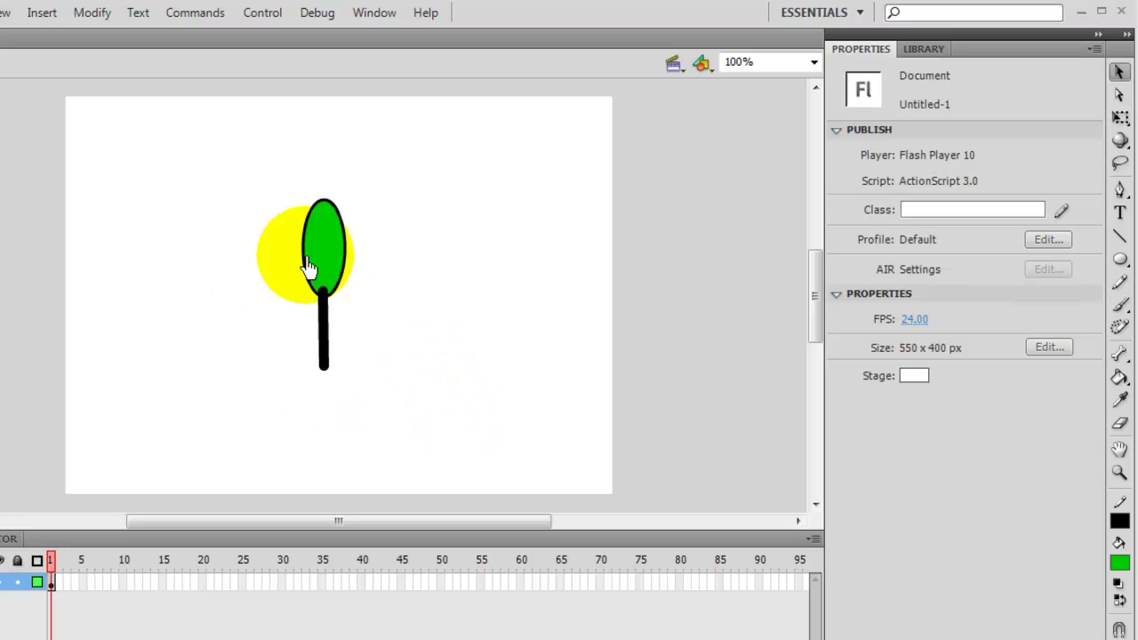
left_click_drag(315, 280, 297, 260)
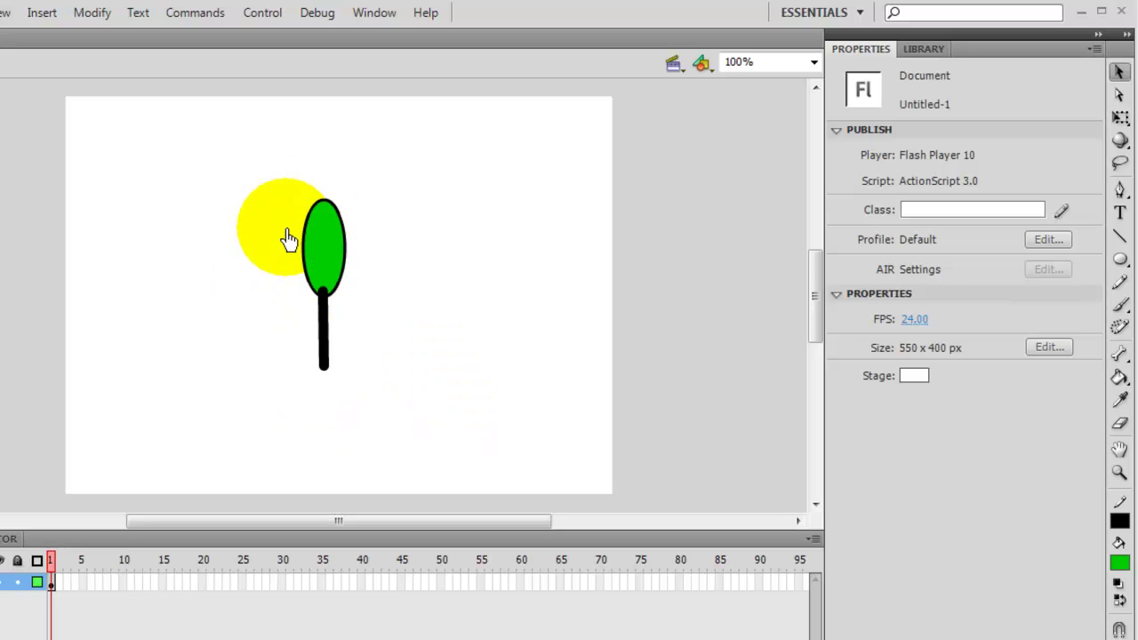
Convert the whole tree, oval and trunk together, into a Graphic symbol named tree with a centered registration point.
left_click_drag(287, 236, 329, 294)
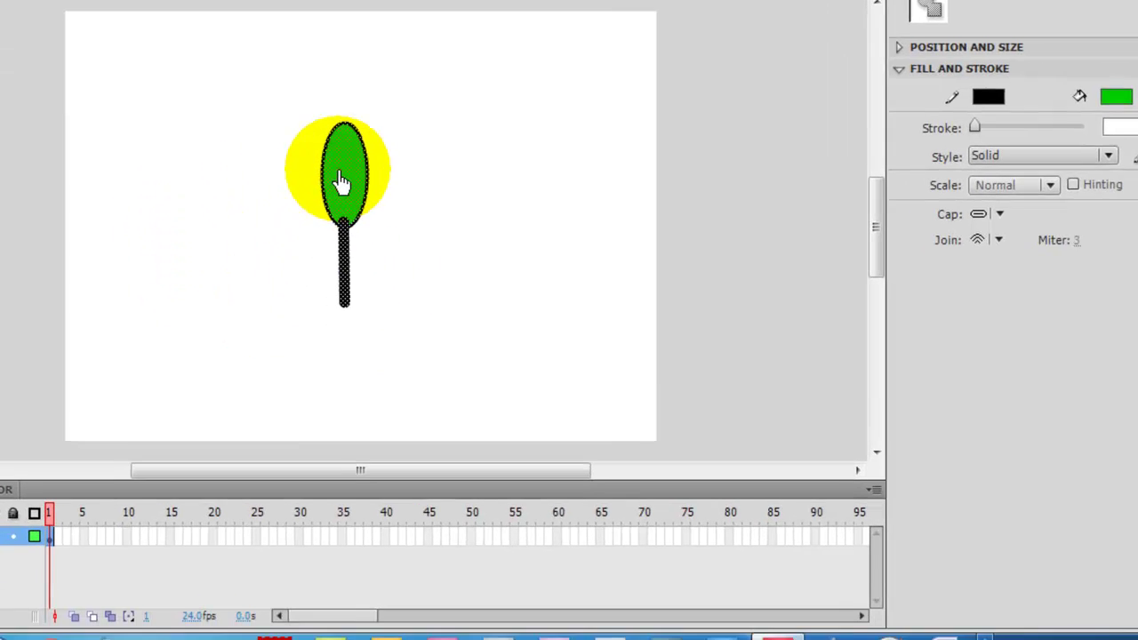
right_click(316, 244)
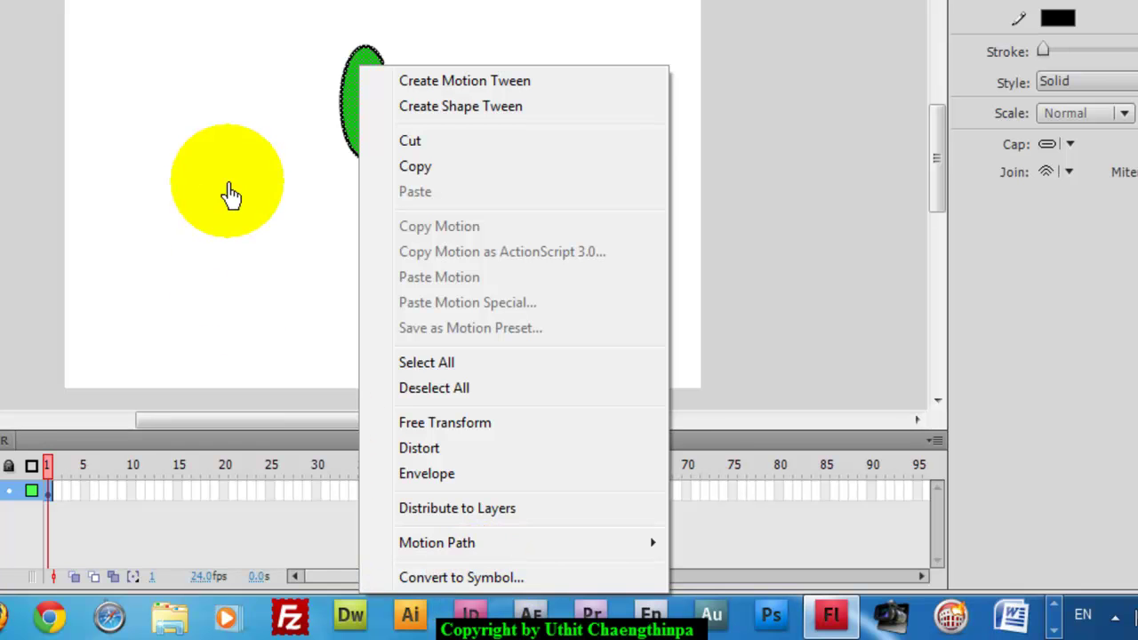
left_click(226, 182)
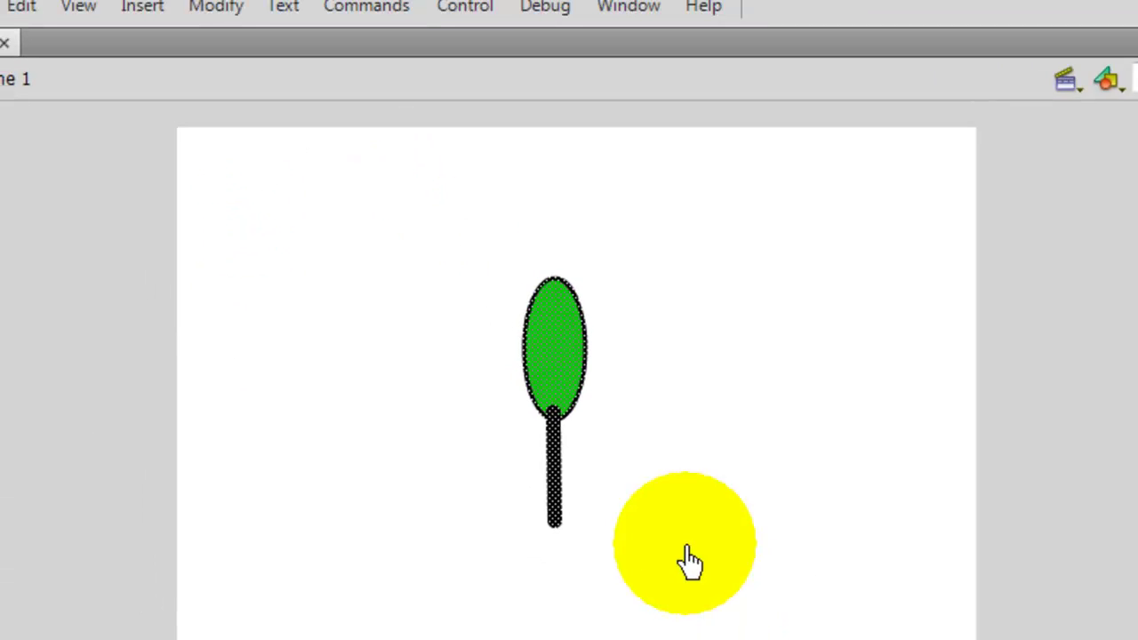
left_click(216, 6)
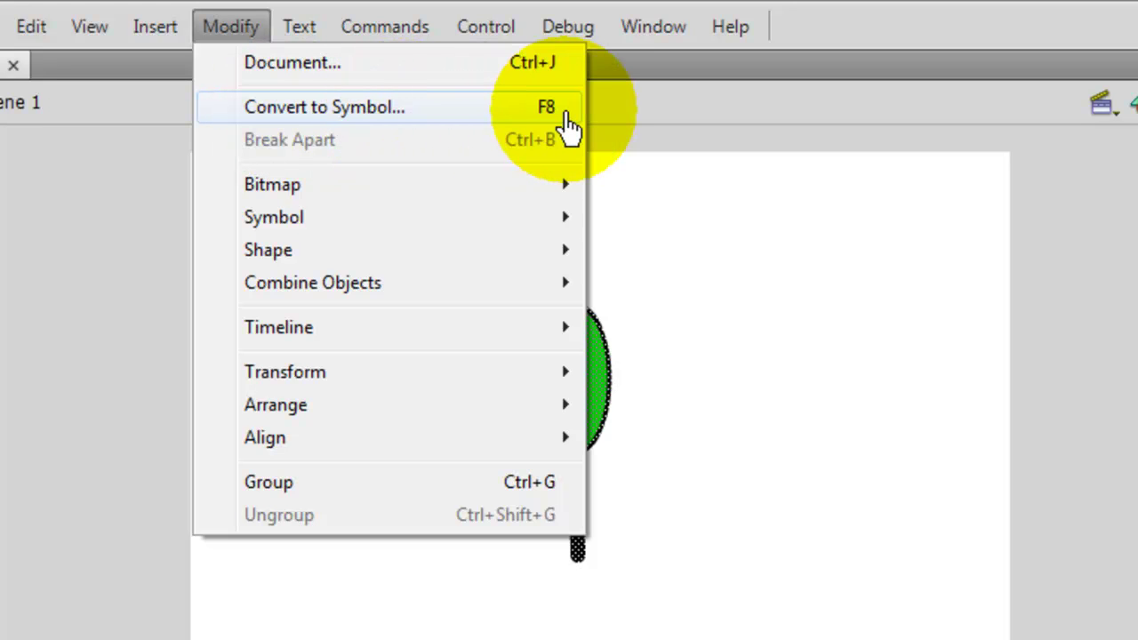
left_click(485, 111)
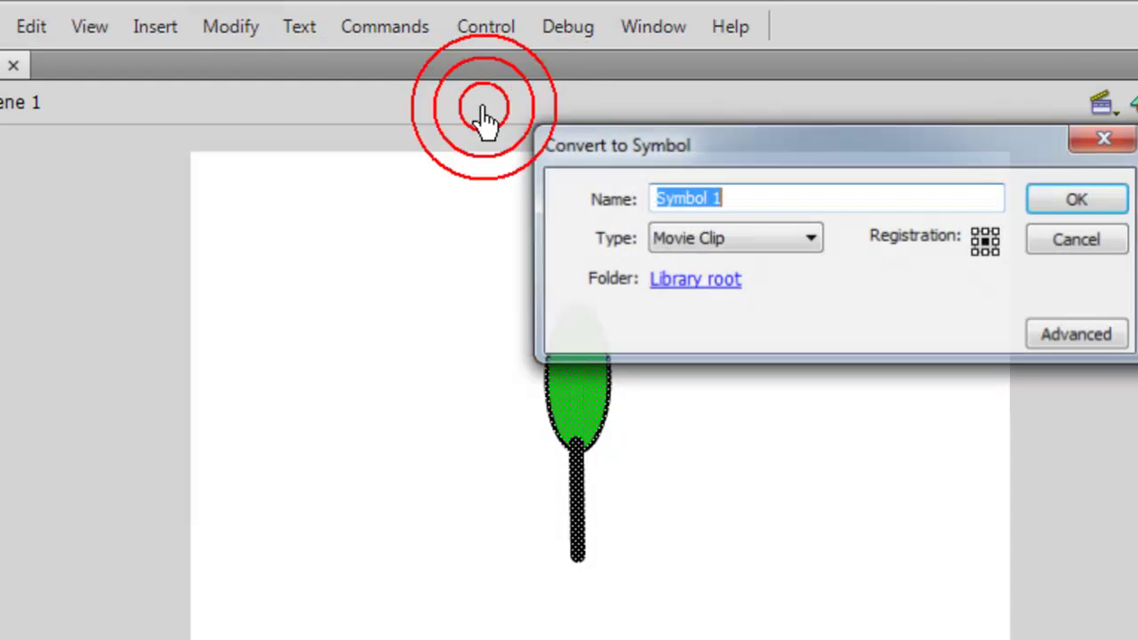
left_click_drag(652, 144, 770, 234)
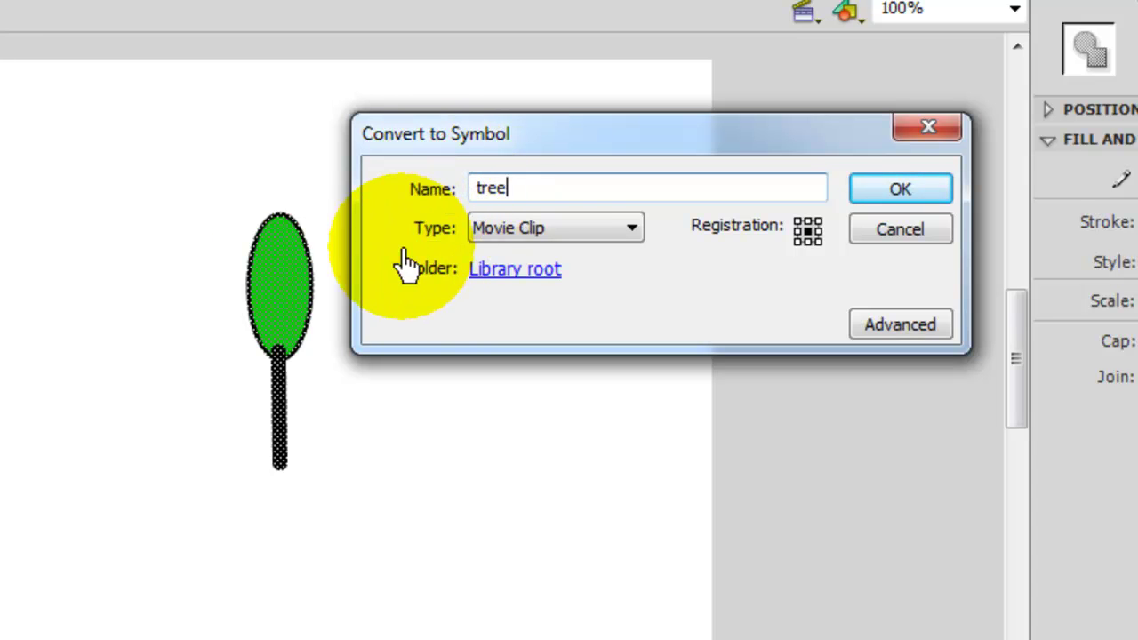
left_click(538, 229)
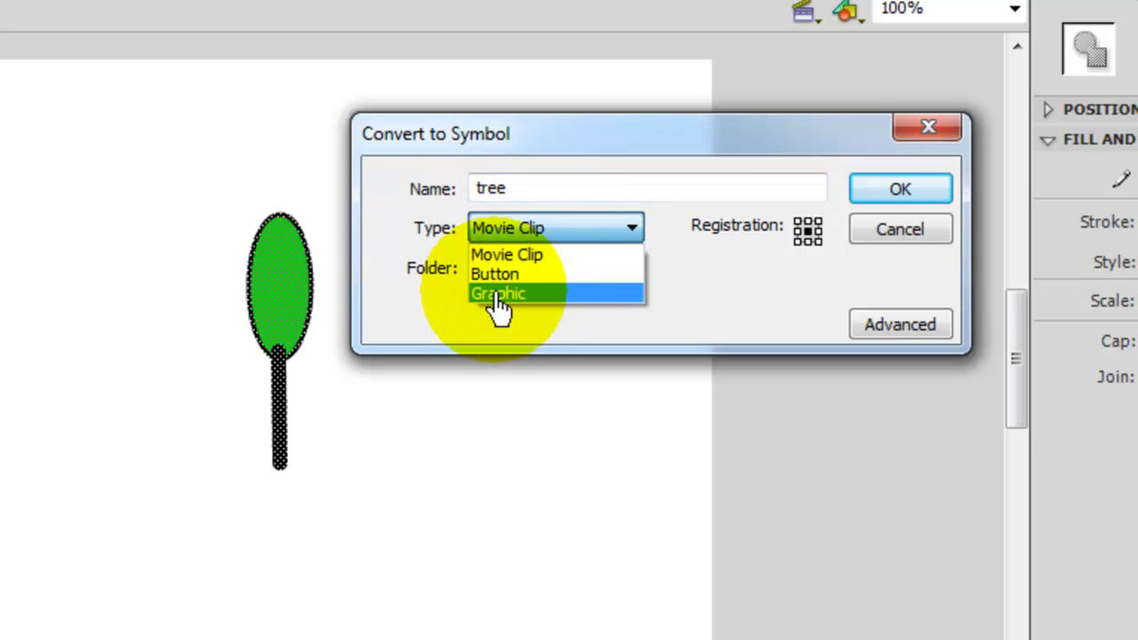
left_click(499, 295)
left_click(533, 231)
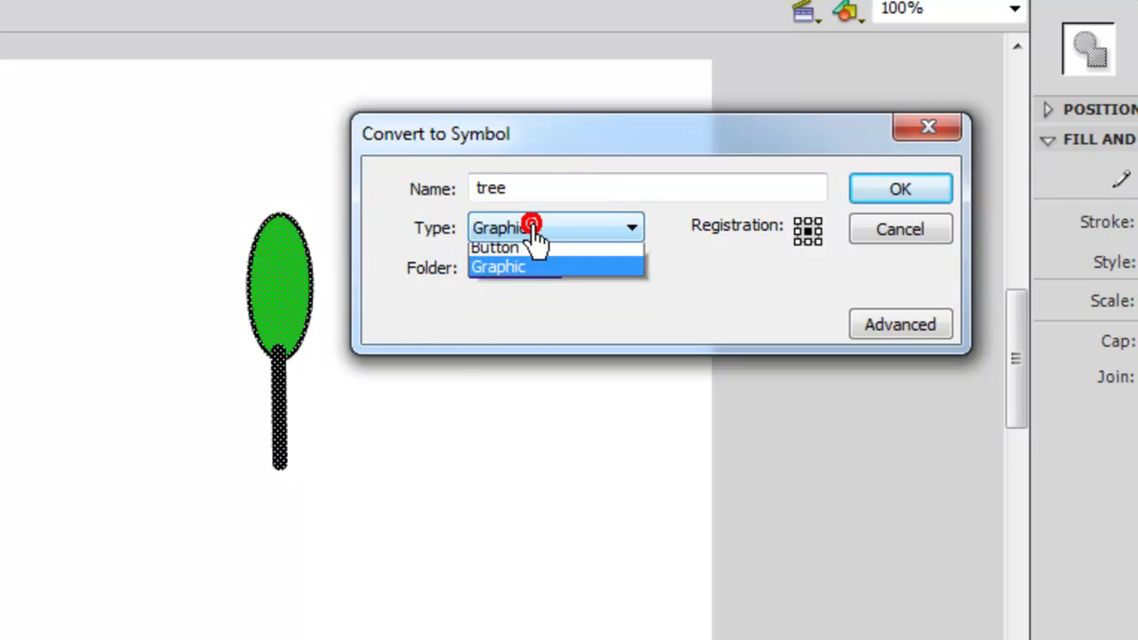
left_click(514, 295)
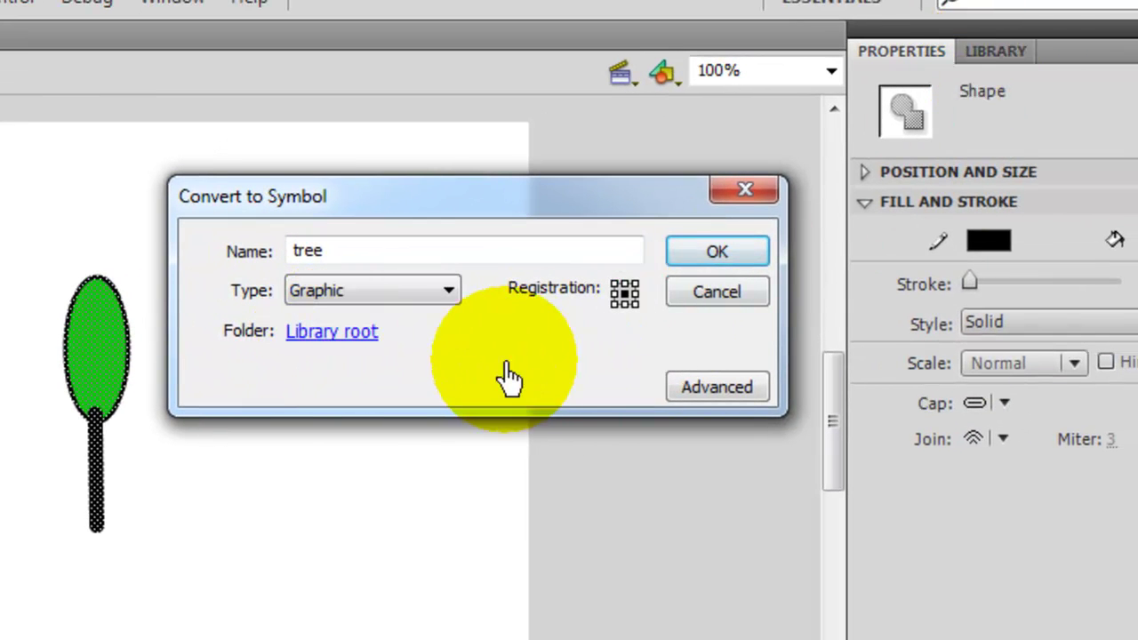
left_click(625, 296)
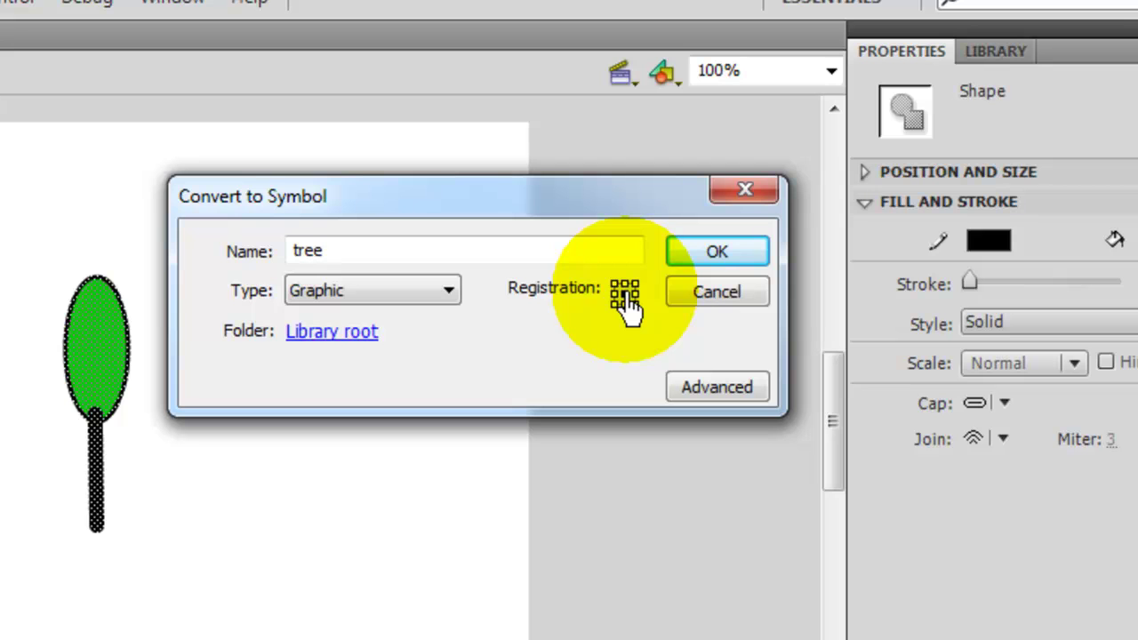
left_click(716, 254)
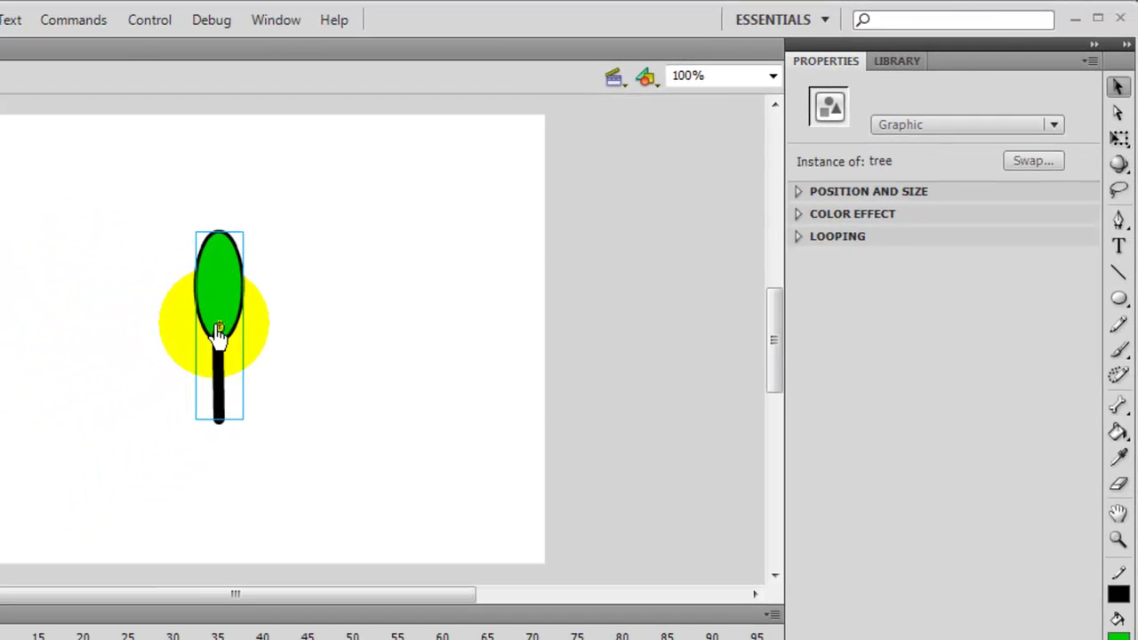
Delete the tree instance from the stage, keeping the symbol in the library.
left_click(305, 317)
left_click(204, 305)
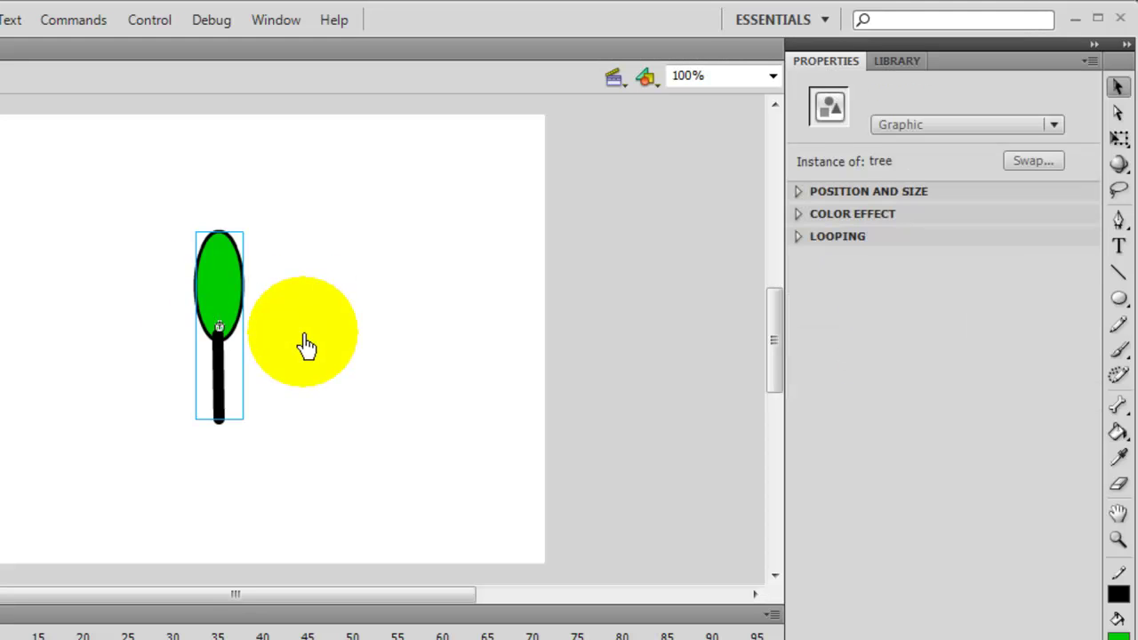
key("Delete")
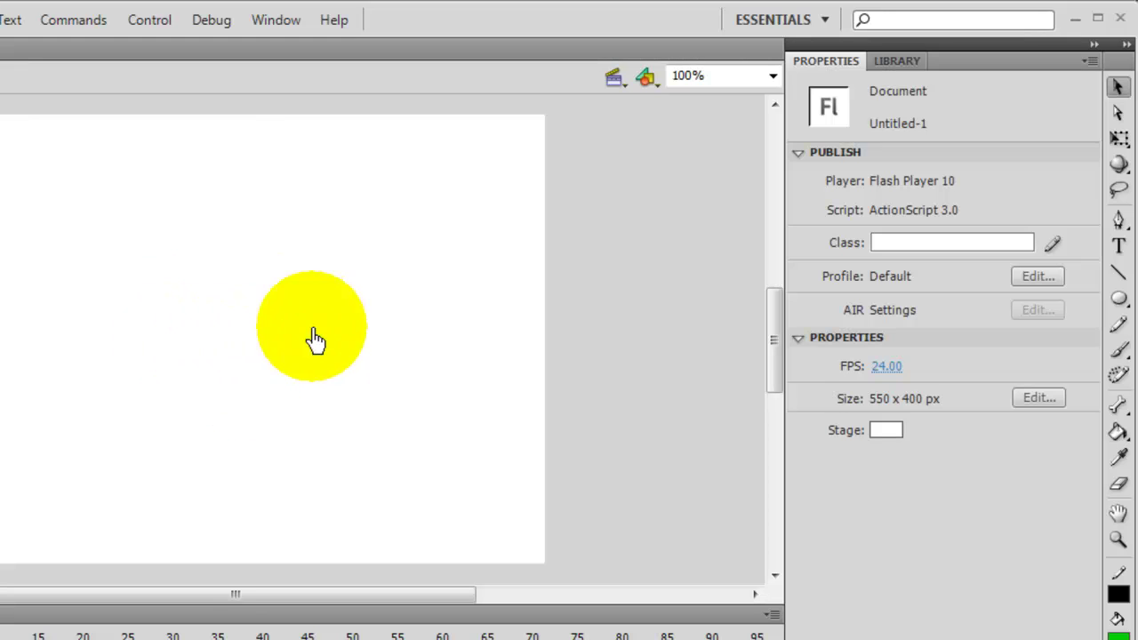
Place four instances of the tree symbol from the library in a diagonal row rising from the stage's lower left to its upper right.
left_click(893, 64)
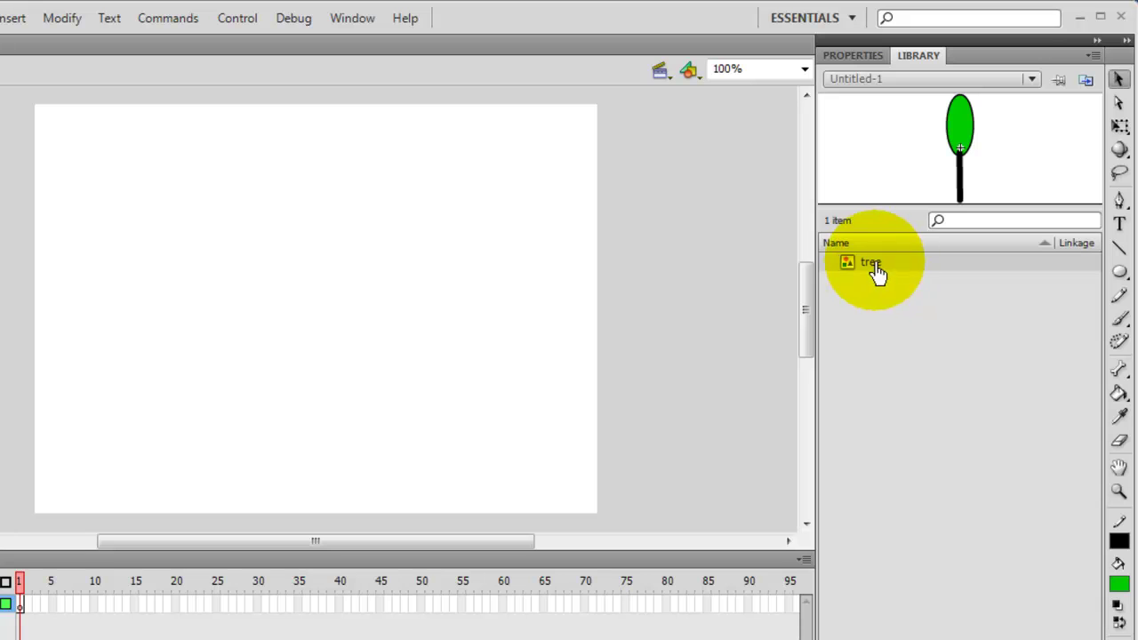
left_click_drag(876, 273, 311, 312)
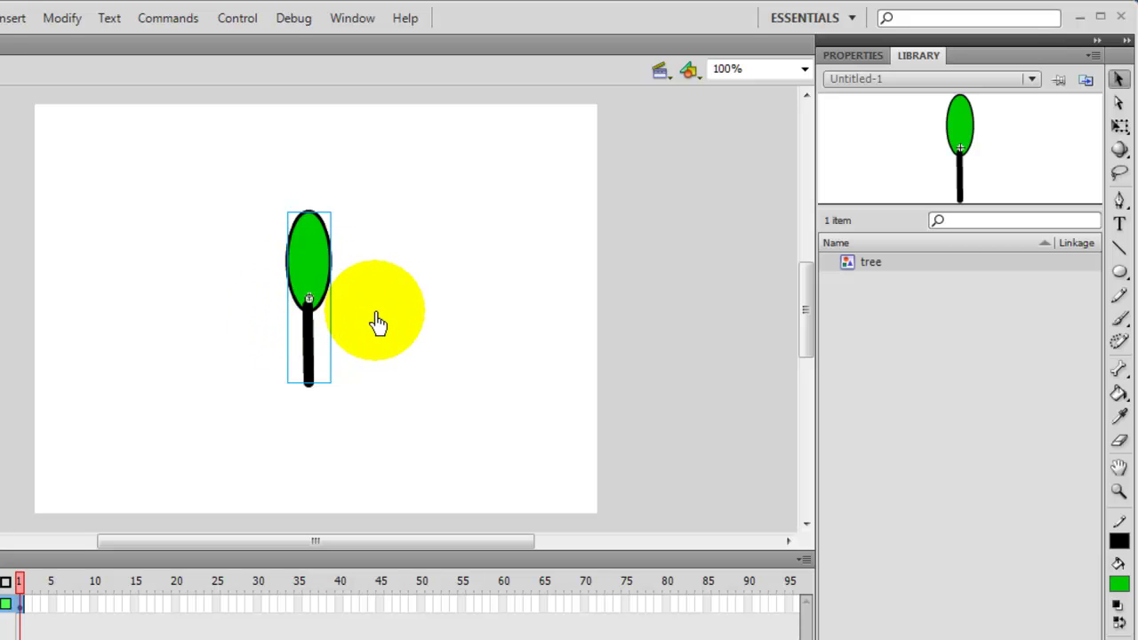
key("ctrl+z")
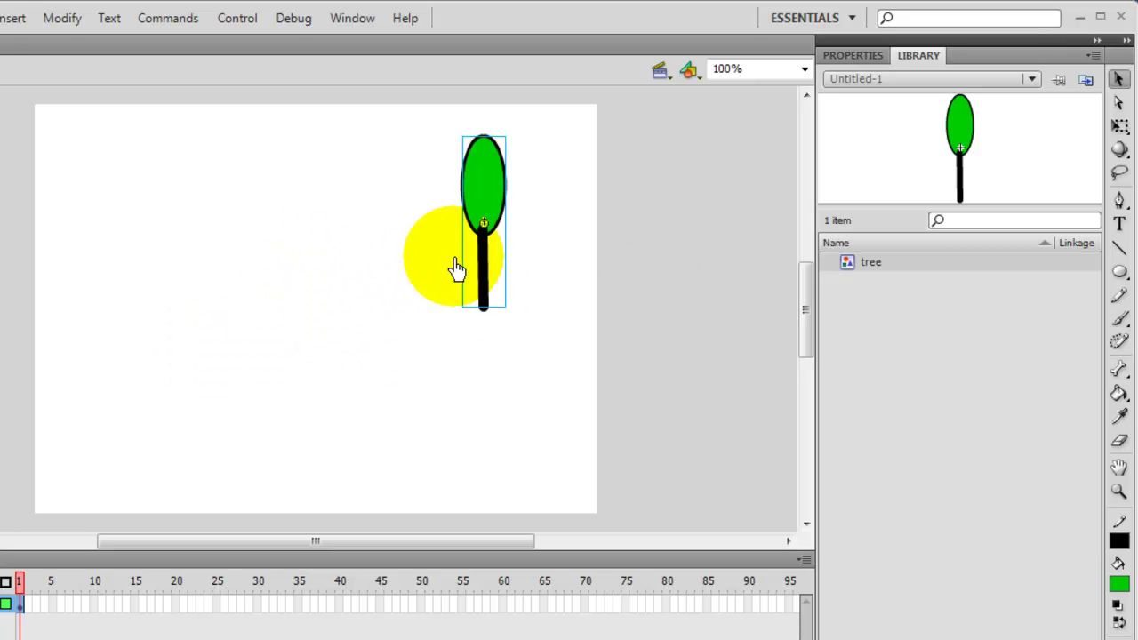
left_click_drag(840, 267, 384, 300)
left_click_drag(845, 261, 272, 359)
left_click_drag(851, 261, 148, 405)
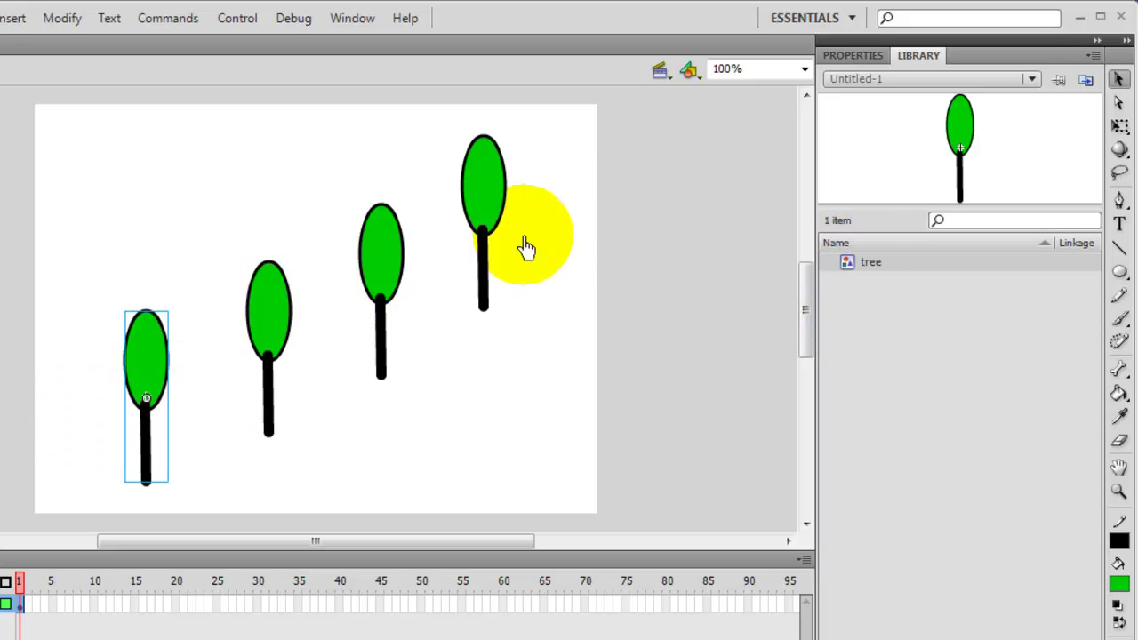
Free-transform the uppermost tree to less than half its height and move it into the stage's upper-right corner.
left_click(480, 206)
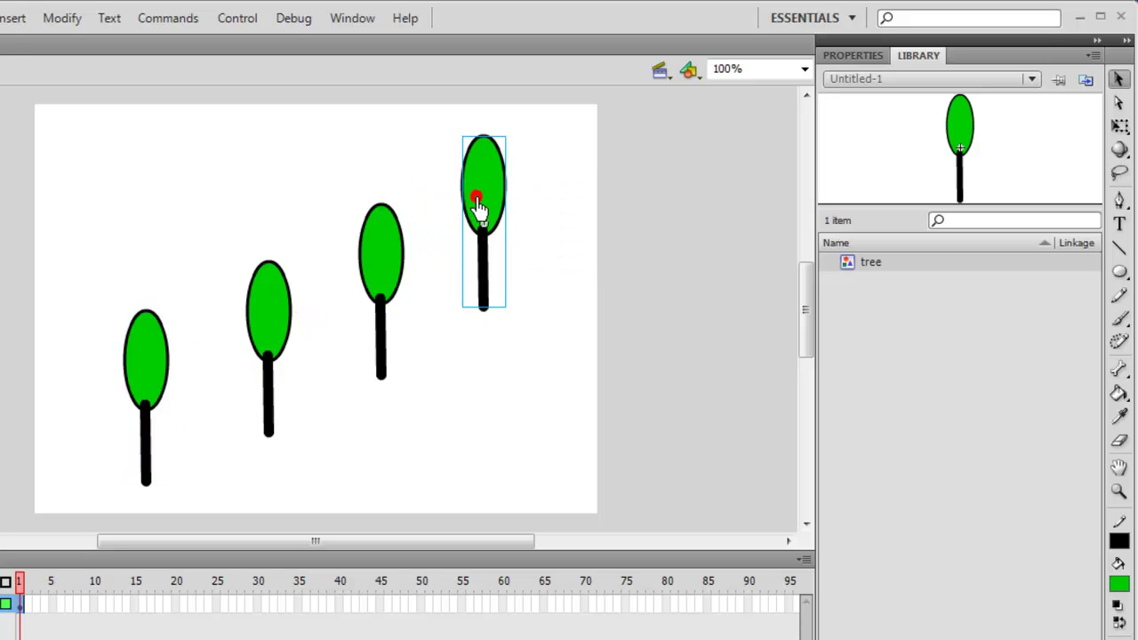
left_click(1119, 129)
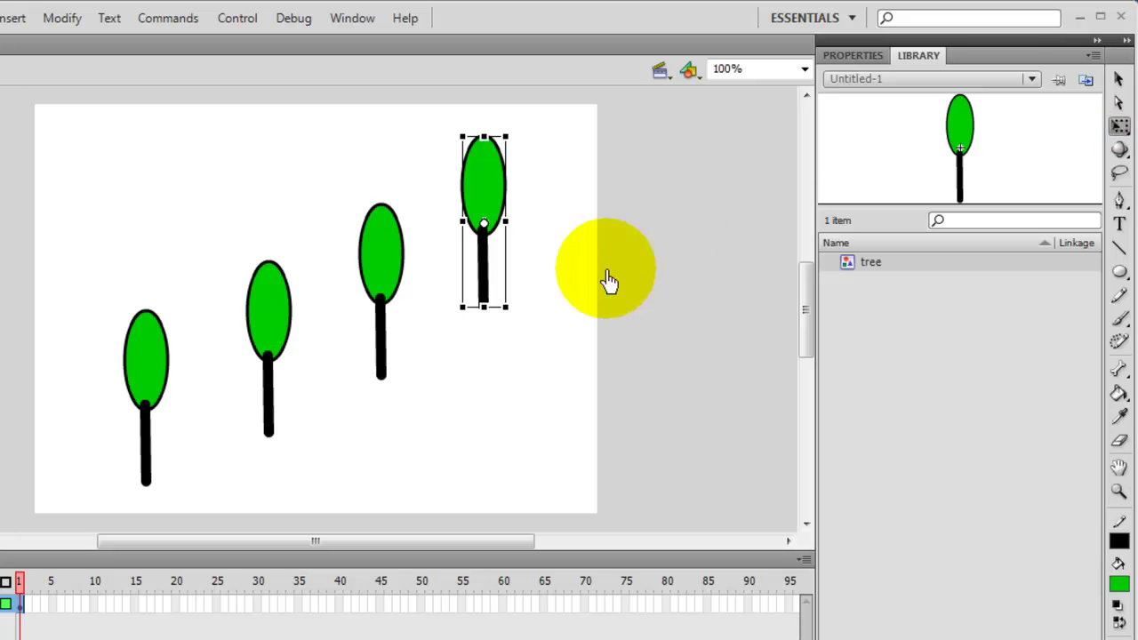
left_click_drag(484, 307, 541, 159)
left_click(511, 245)
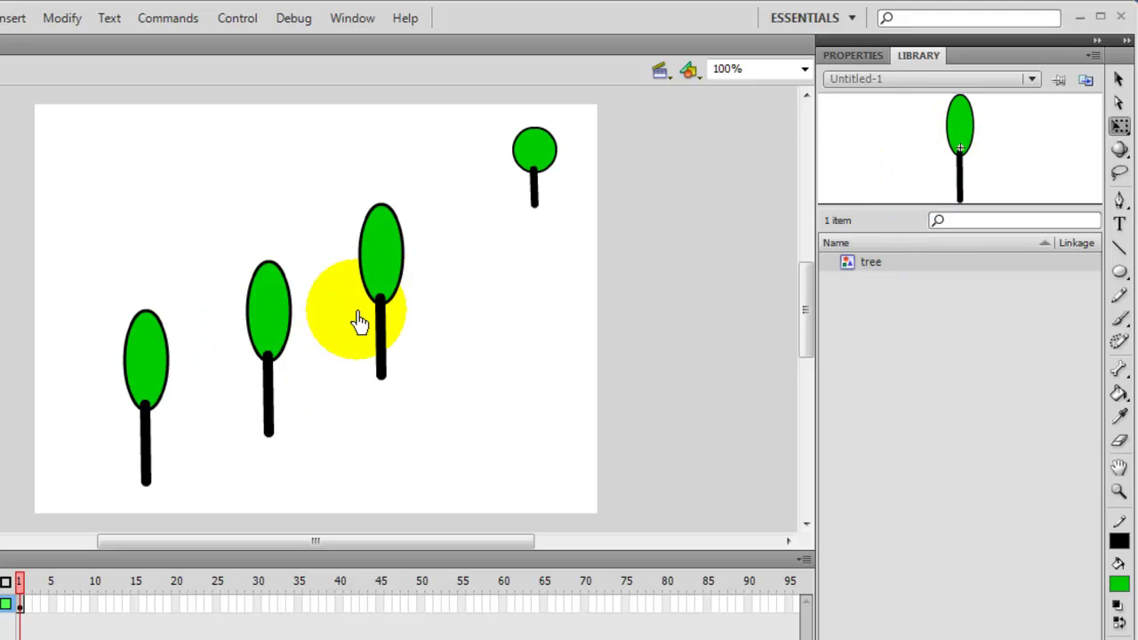
Shorten the second-highest tree and move it up and to the right, closer to the small corner tree.
left_click(391, 275)
left_click_drag(376, 310, 435, 276)
left_click_drag(442, 356, 439, 326)
left_click_drag(445, 228, 455, 207)
Shift the third tree to the right, and enlarge the lowest tree as the nearest one, with its trunk at the stage's lower edge.
left_click_drag(271, 306, 355, 305)
left_click_drag(181, 358, 266, 356)
left_click_drag(238, 307, 204, 249)
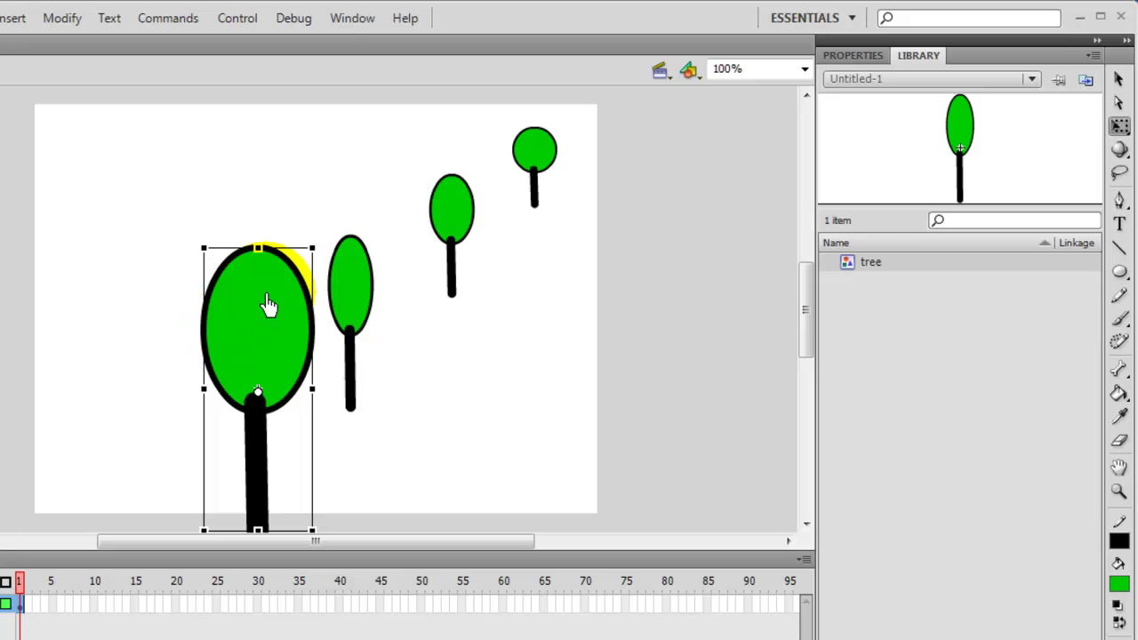
left_click_drag(274, 267, 301, 300)
left_click_drag(274, 366, 239, 372)
left_click(306, 379)
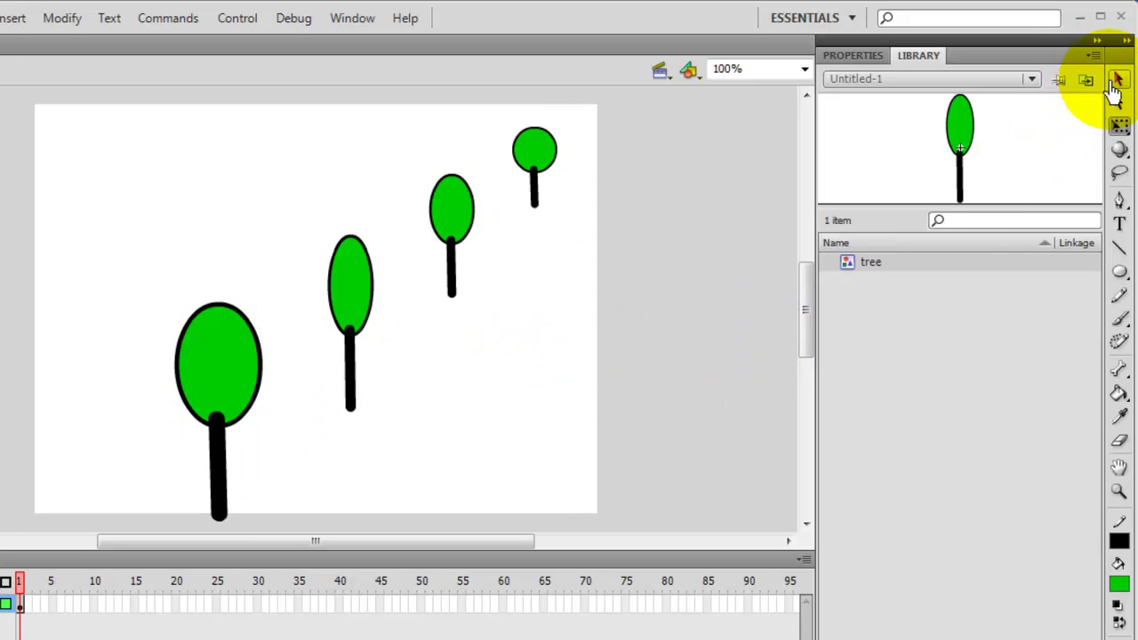
Select each of the four tree instances in turn with the Selection tool to examine them as separate copies of the symbol.
left_click(1114, 85)
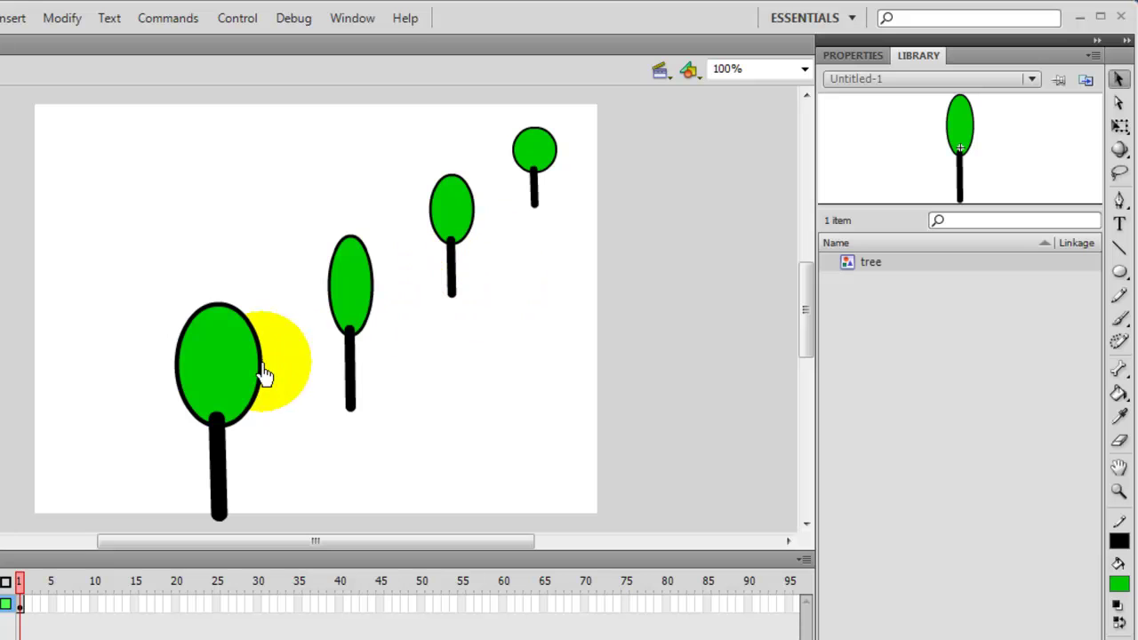
left_click(349, 285)
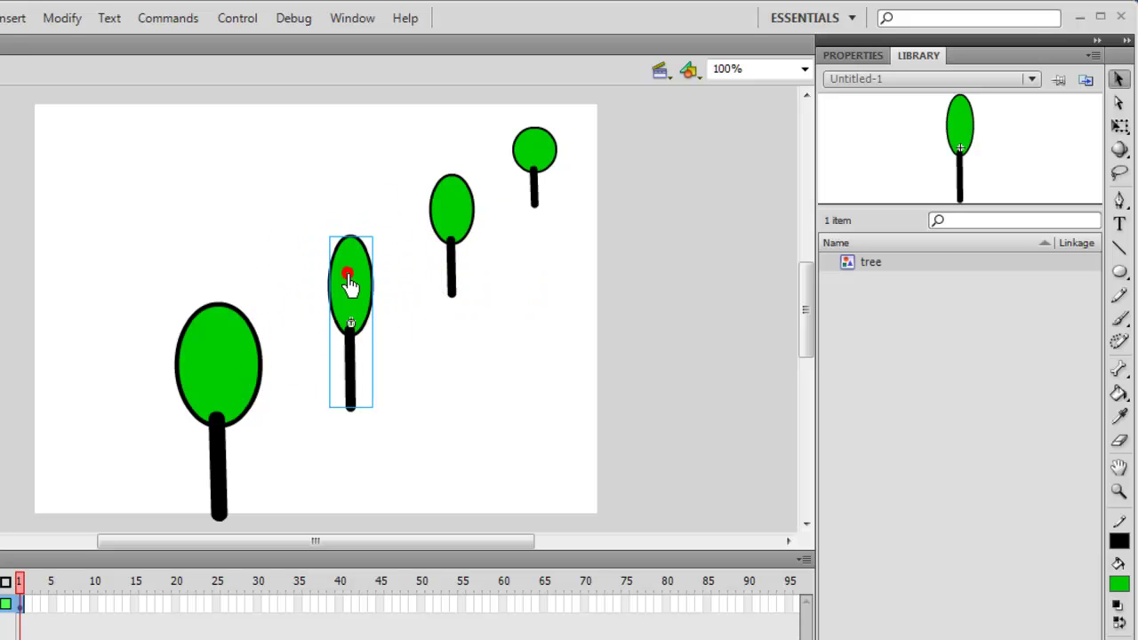
left_click(216, 346)
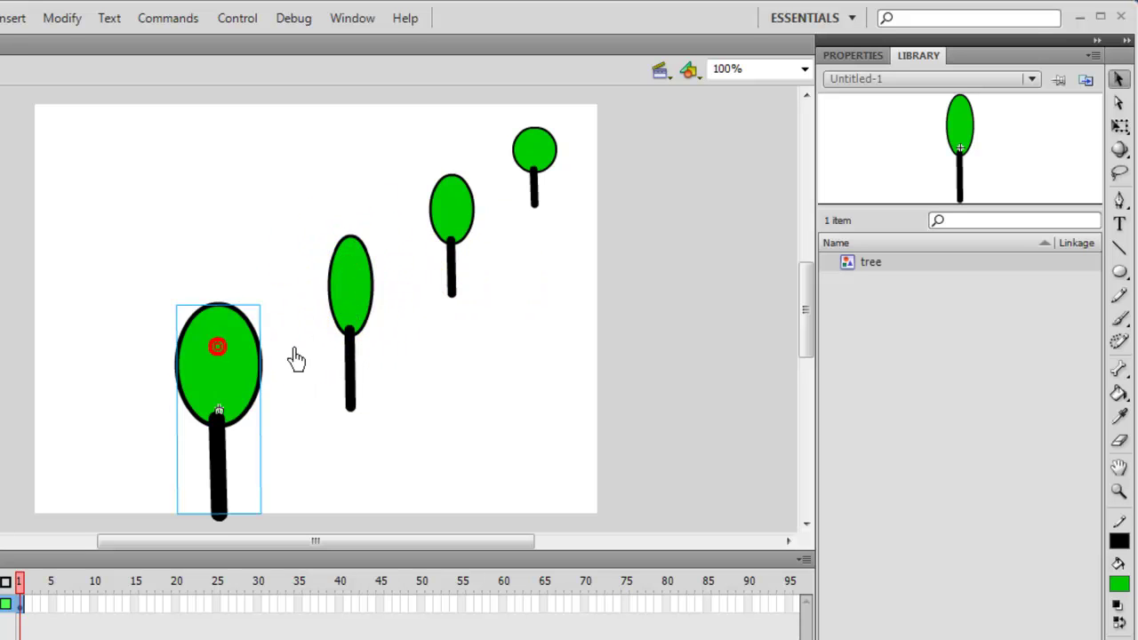
left_click(346, 308)
left_click(451, 213)
left_click(534, 160)
left_click(355, 271)
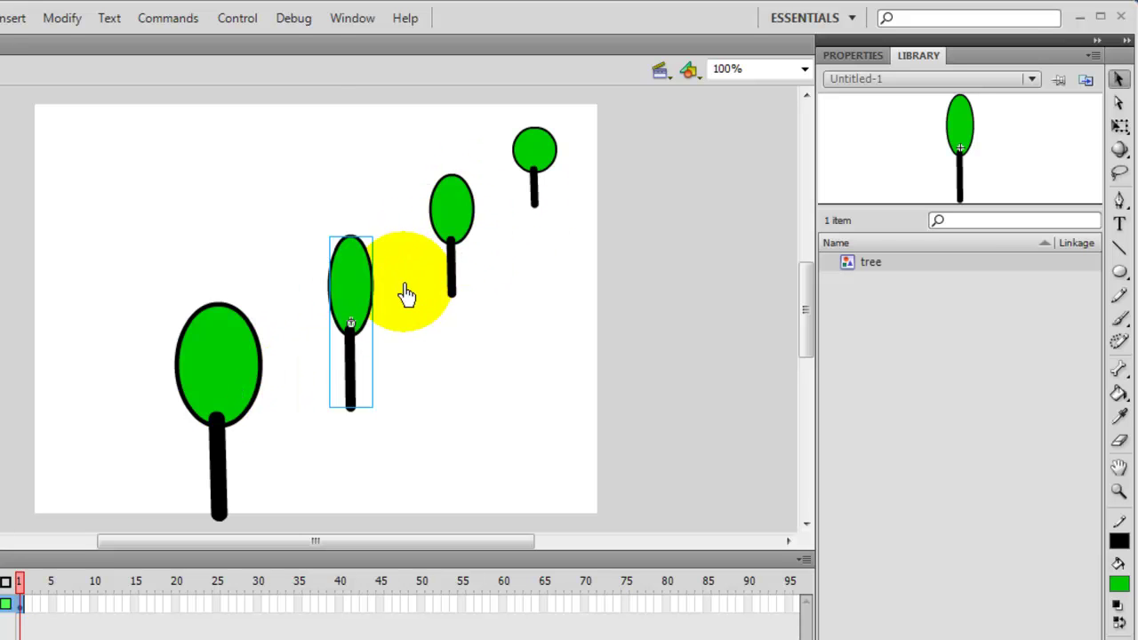
left_click(238, 380)
left_click(348, 303)
left_click(444, 229)
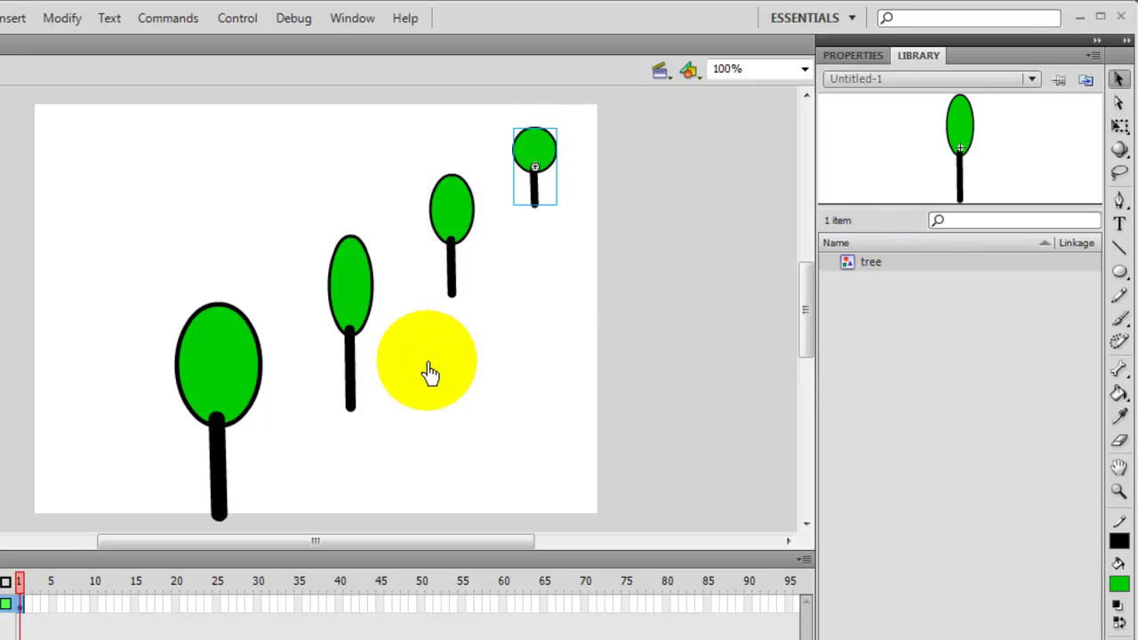
left_click(531, 334)
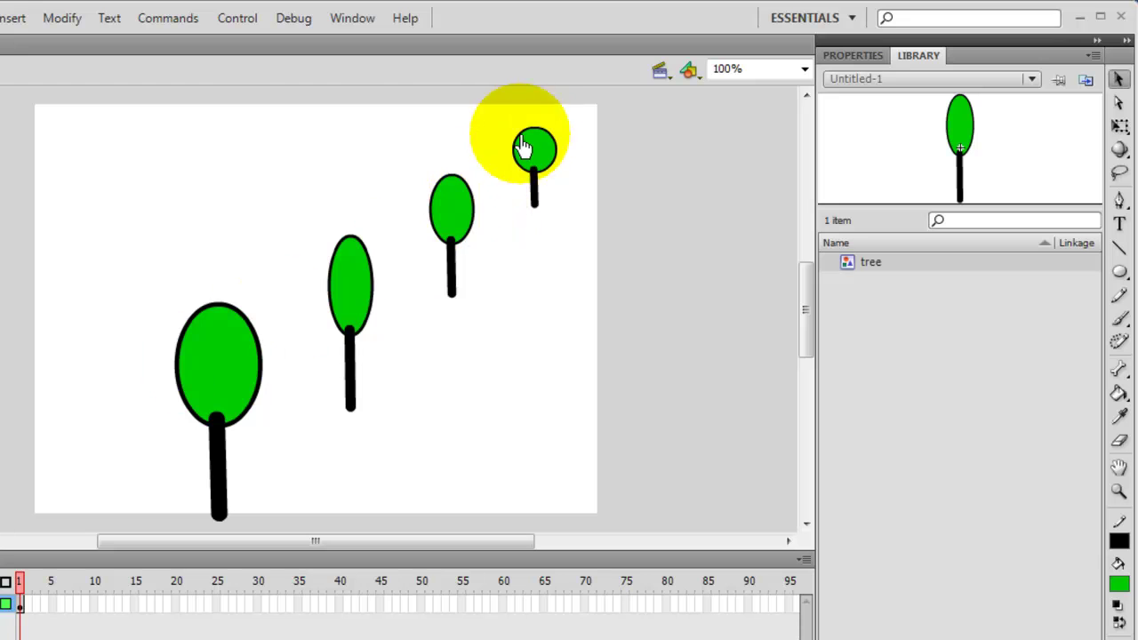
Open the tree symbol for editing in place from the second tree from the stage's left.
left_click(357, 293)
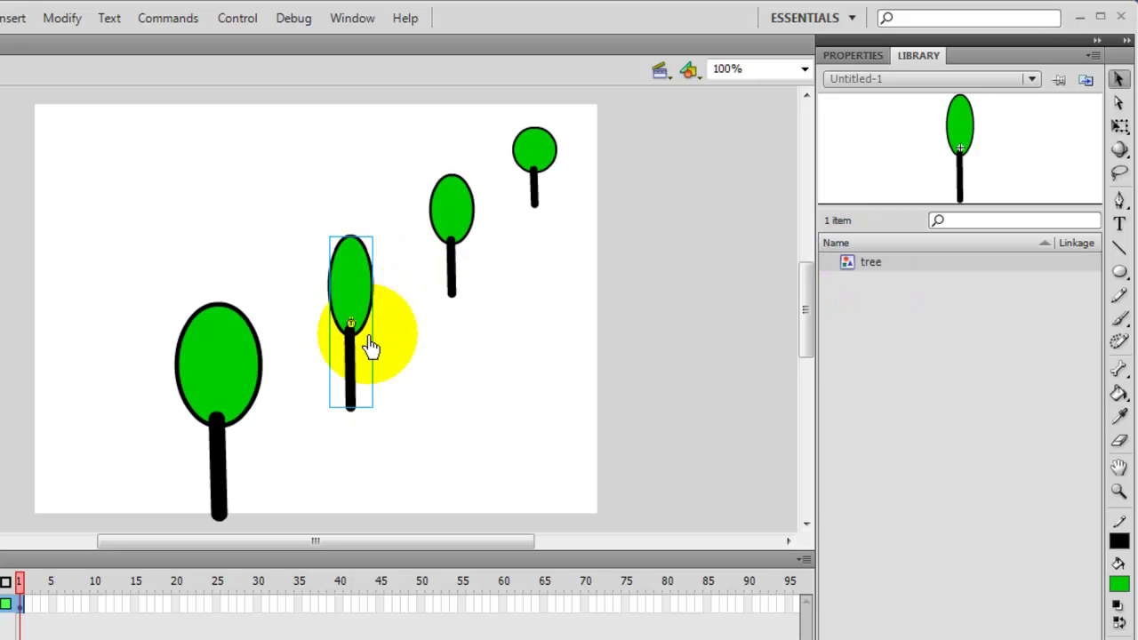
double_click(363, 293)
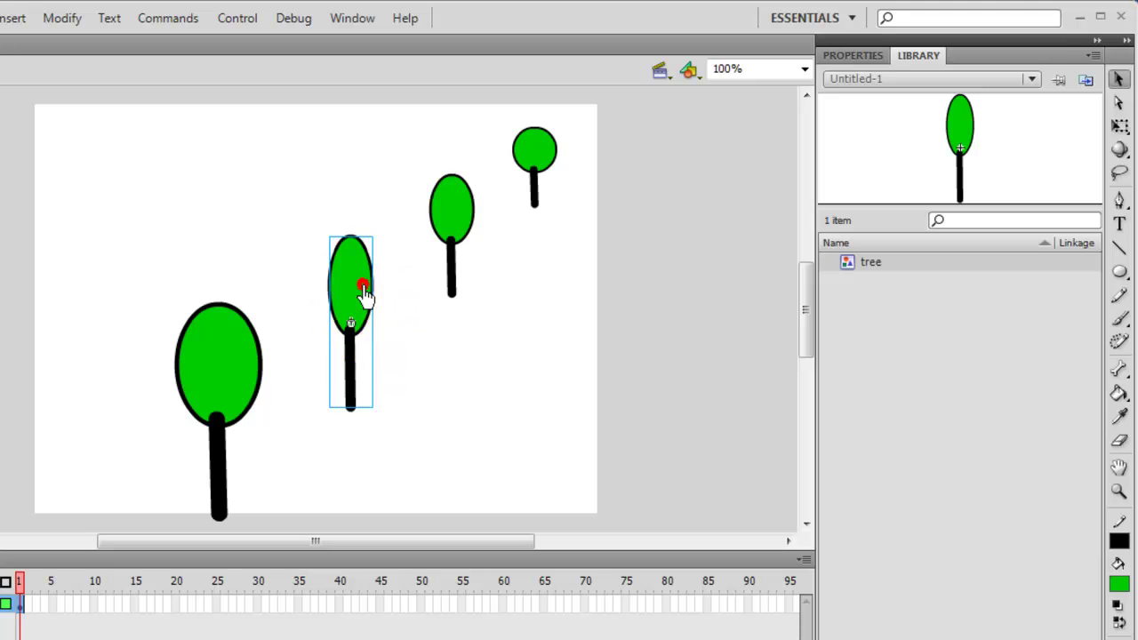
left_click(388, 359)
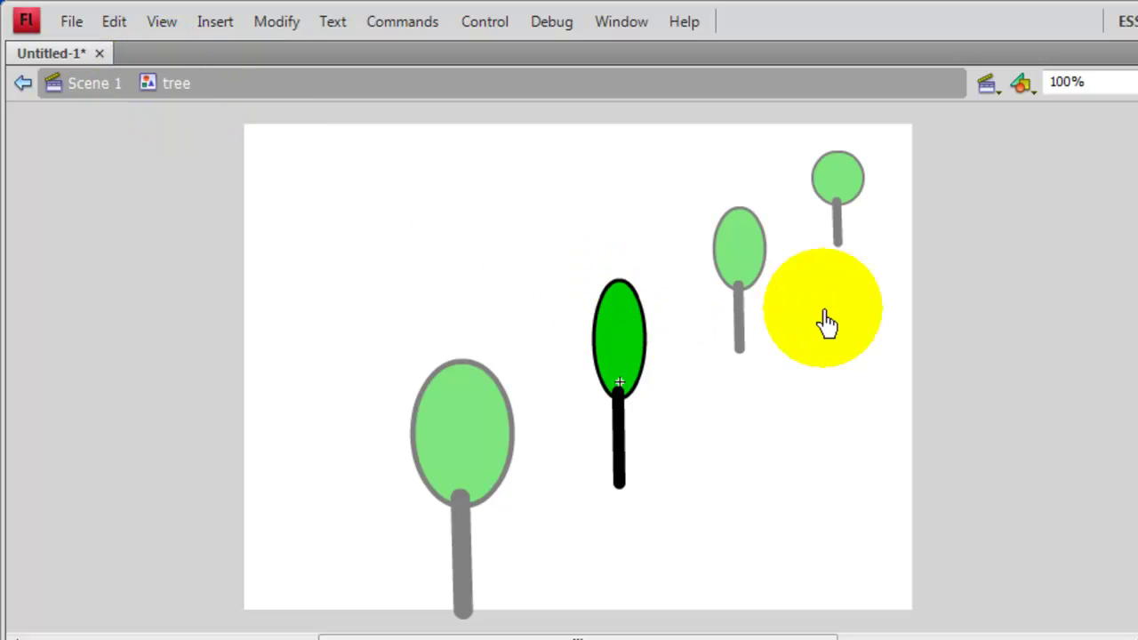
left_click(718, 241)
left_click(817, 196)
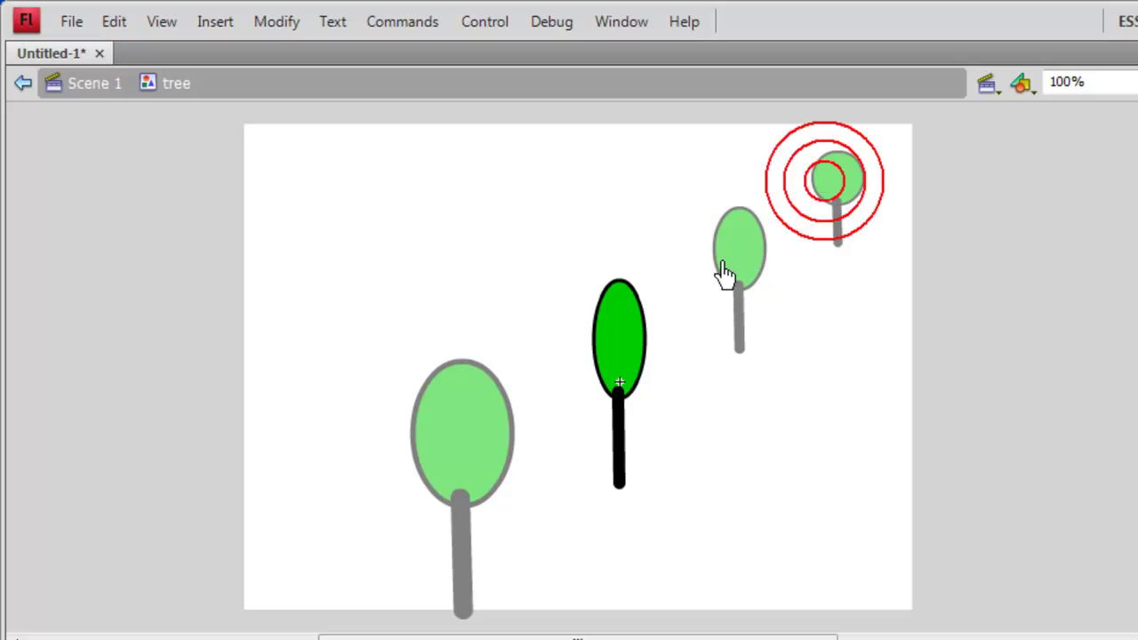
left_click(798, 139)
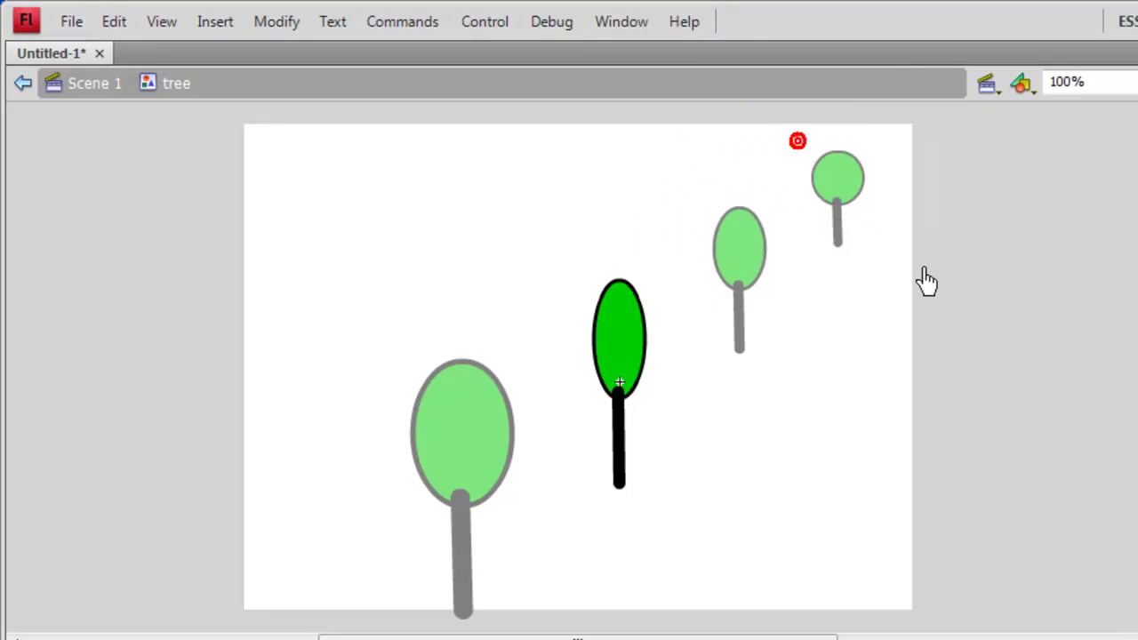
left_click(415, 368)
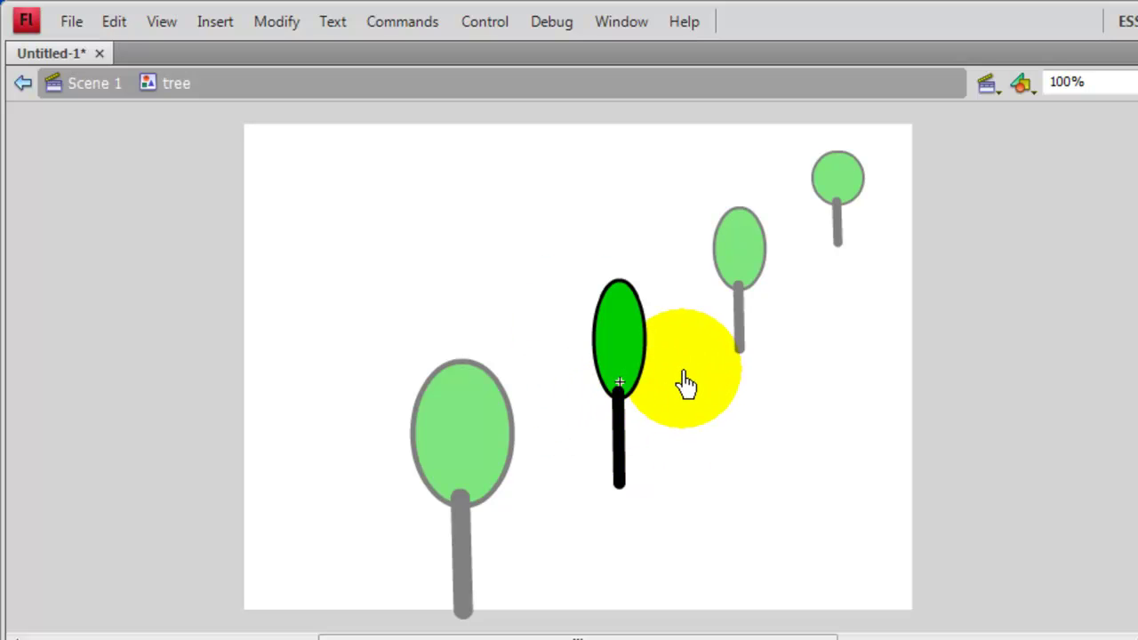
Change the fill of the tree symbol's oval crown to orange-yellow #FFCC00.
left_click(619, 331)
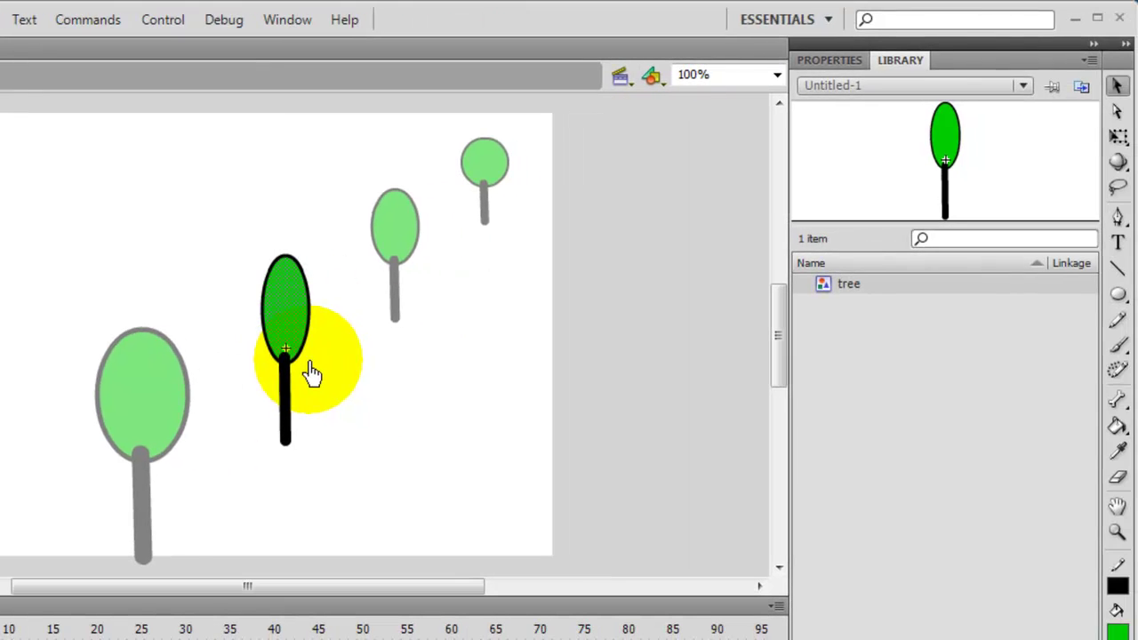
left_click(829, 60)
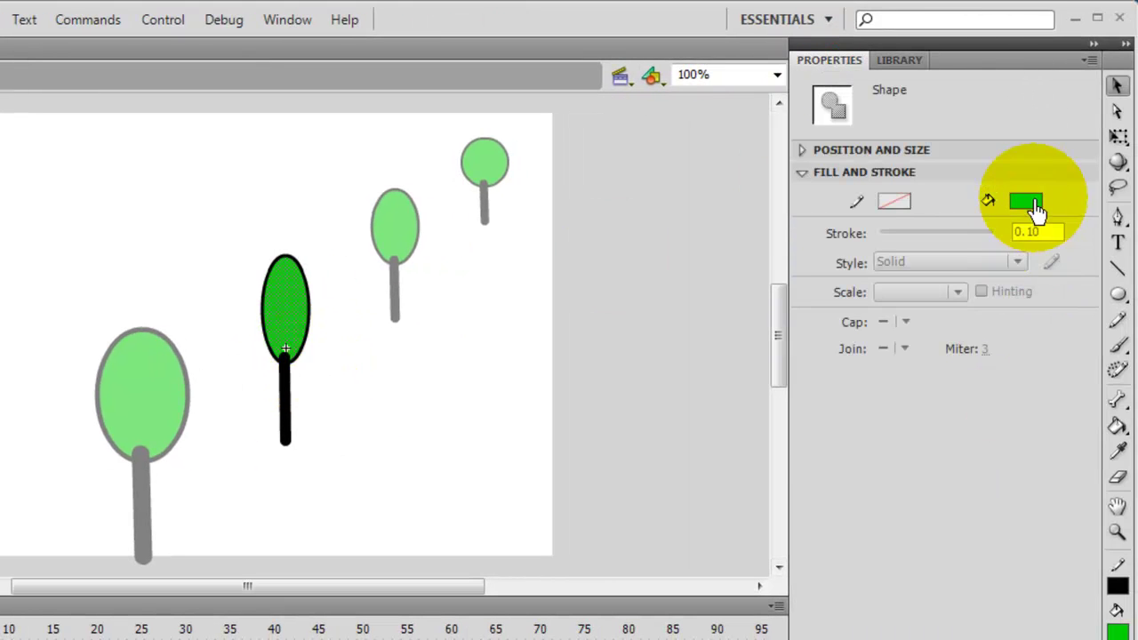
left_click(1031, 202)
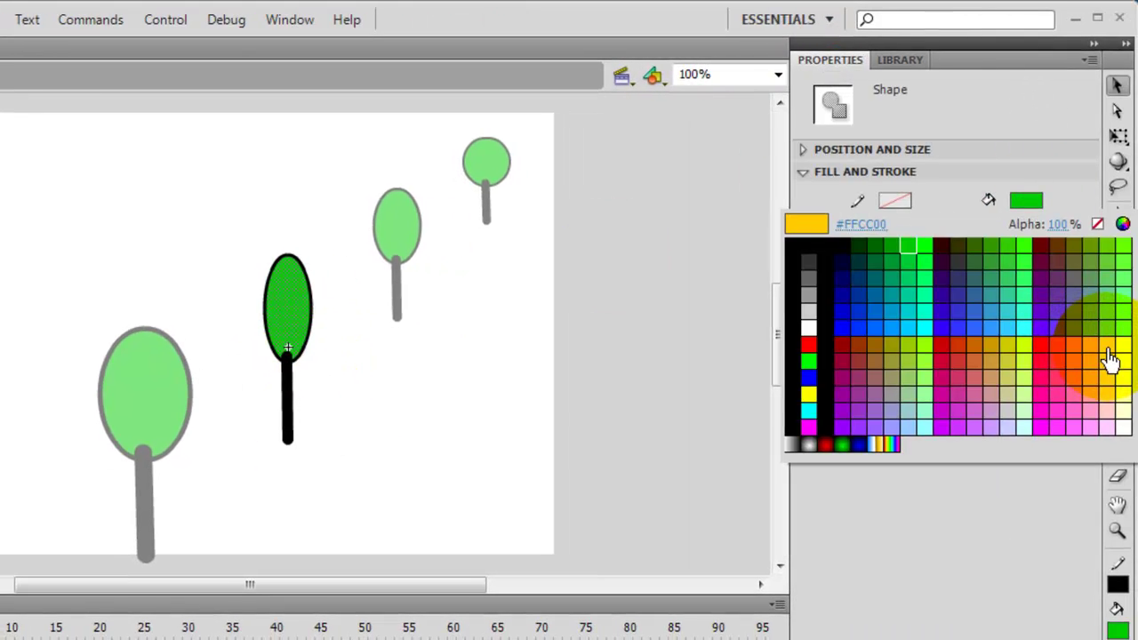
left_click(1107, 363)
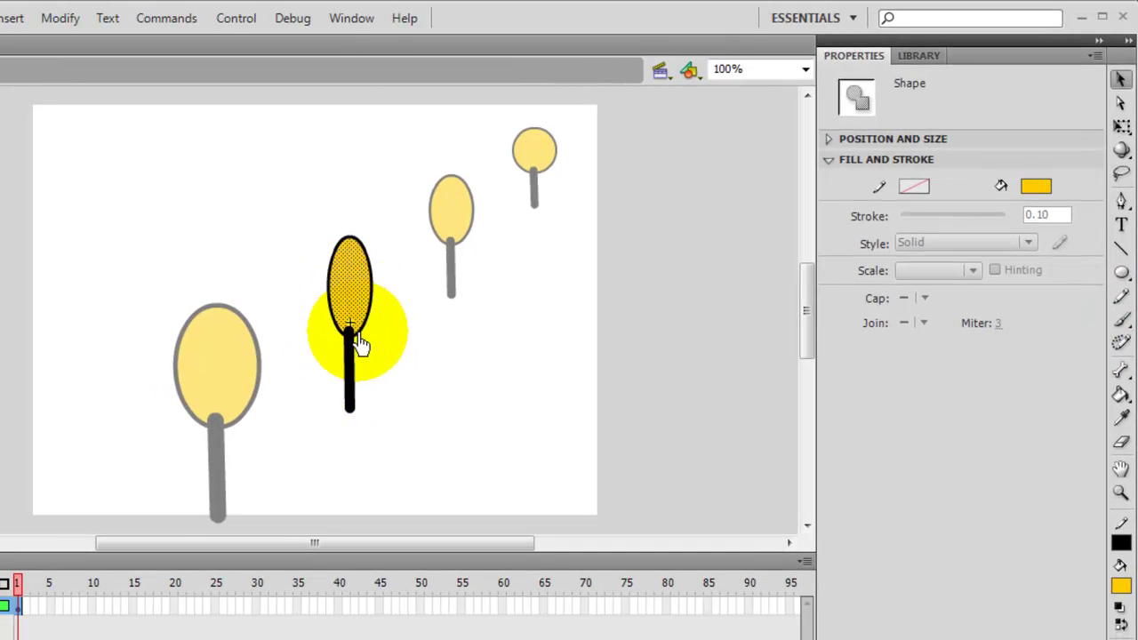
left_click(414, 350)
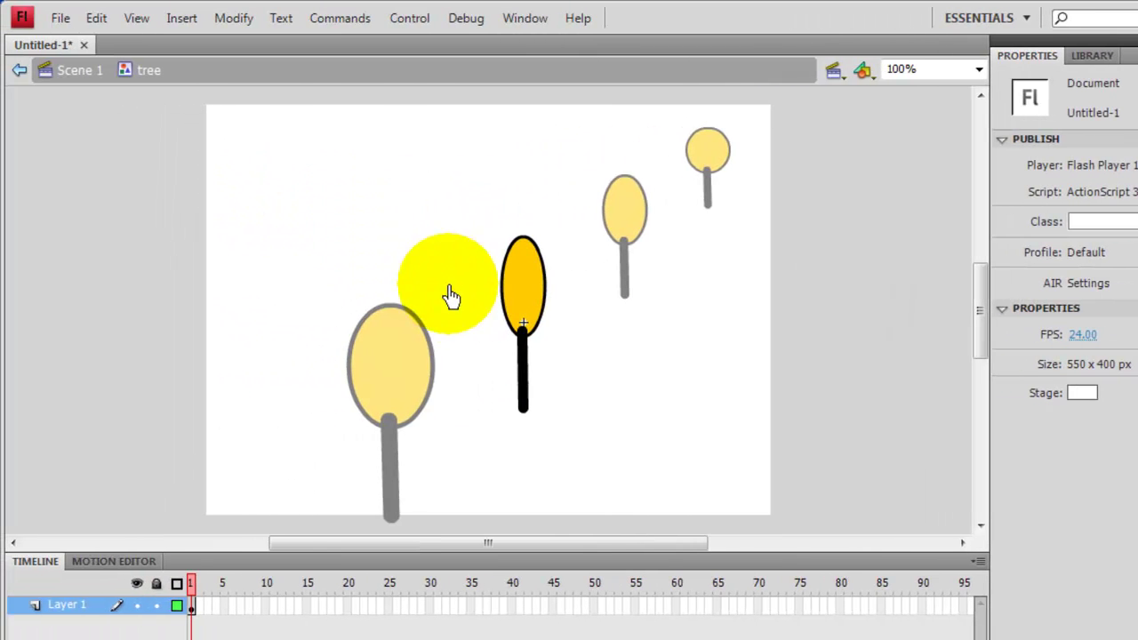
Leave the tree symbol's in-place editing and return to Scene 1.
double_click(616, 380)
left_click(504, 300)
double_click(512, 307)
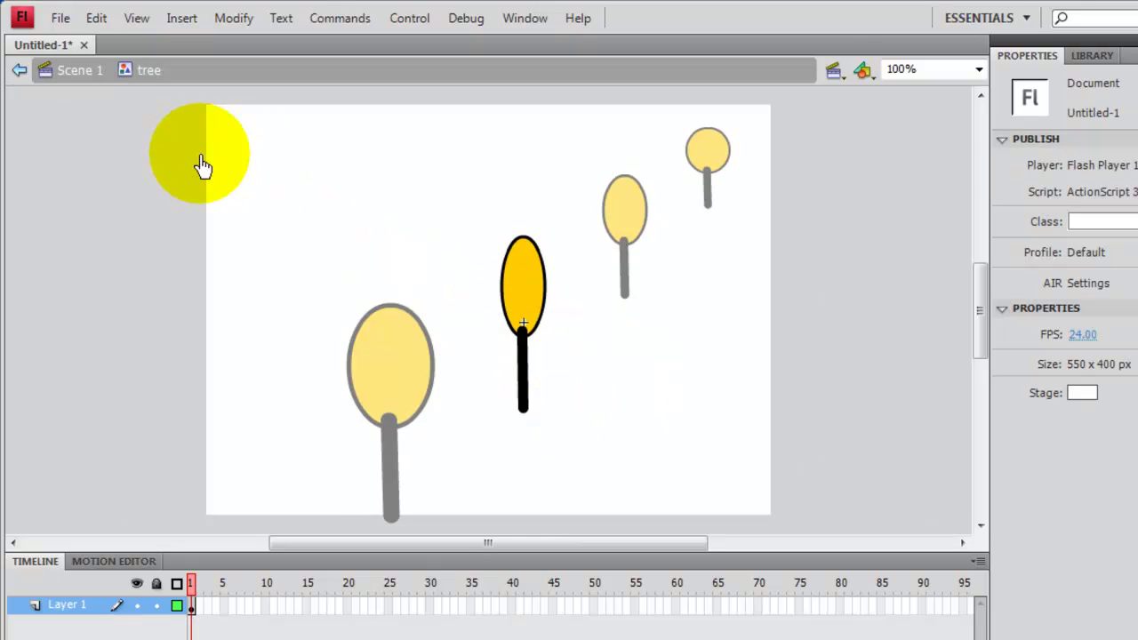
left_click(76, 73)
left_click(582, 350)
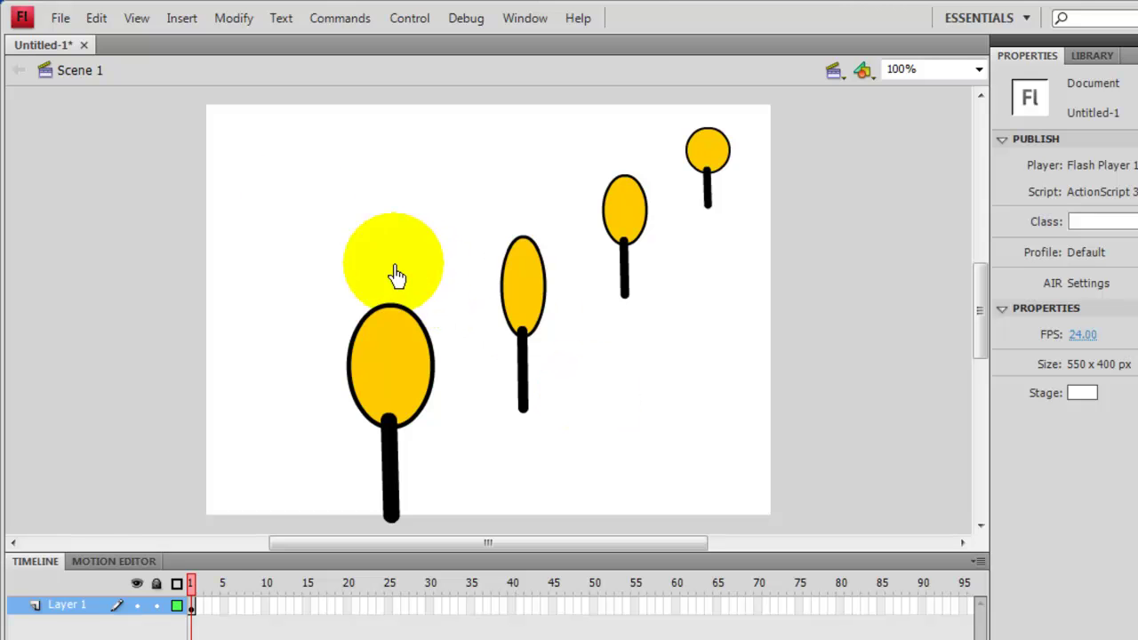
Create a new Flash File (ActionScript 3.0) document.
left_click(55, 20)
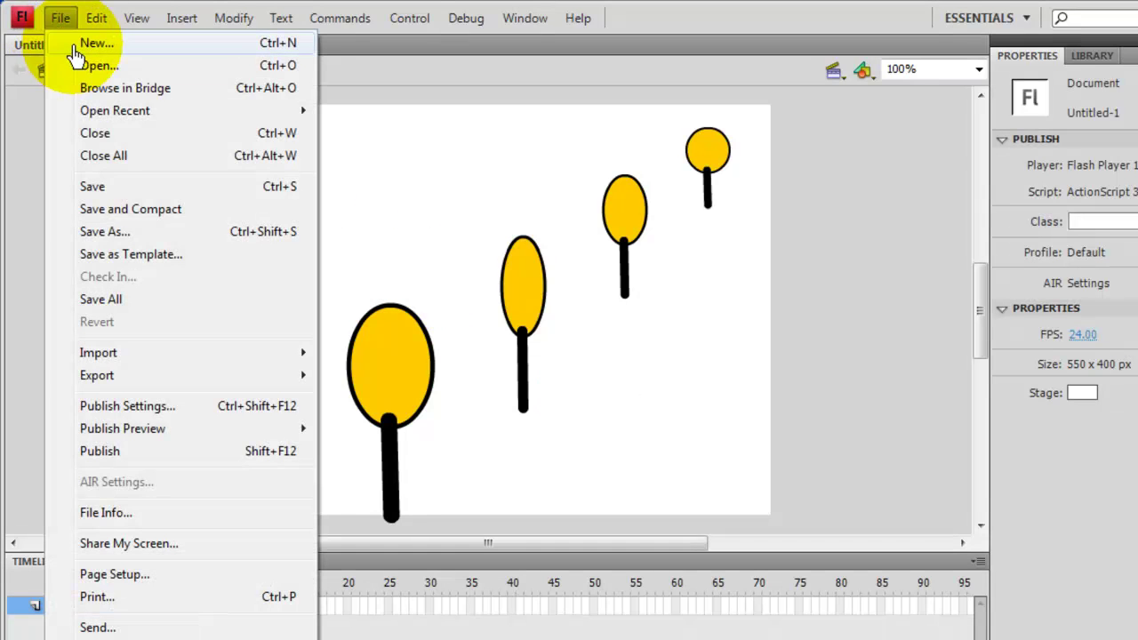
left_click(78, 45)
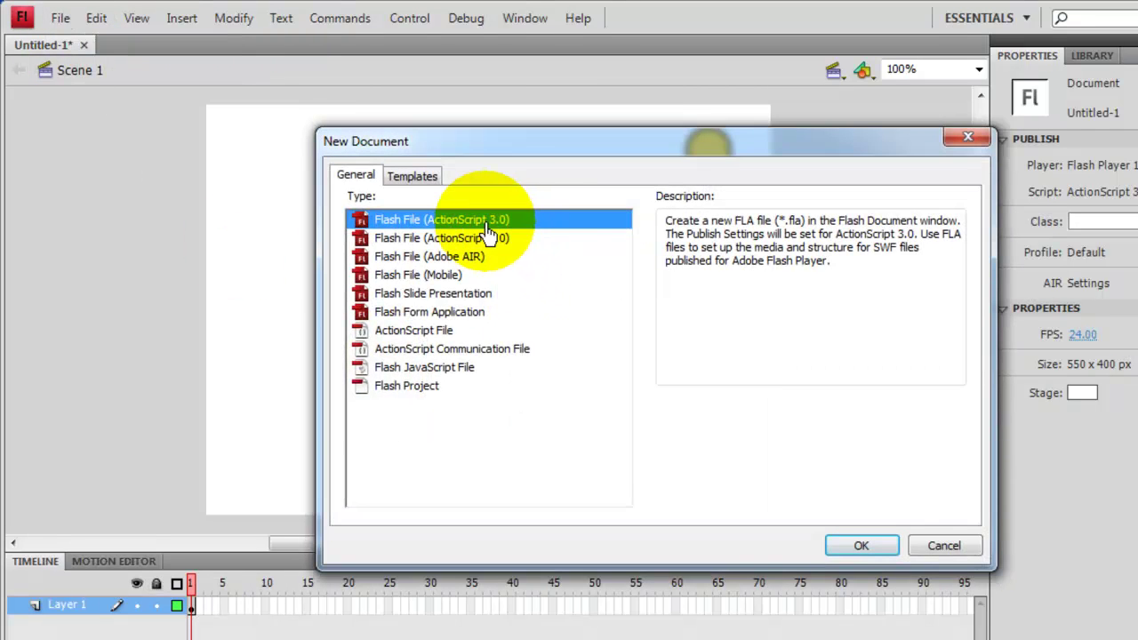
left_click(862, 545)
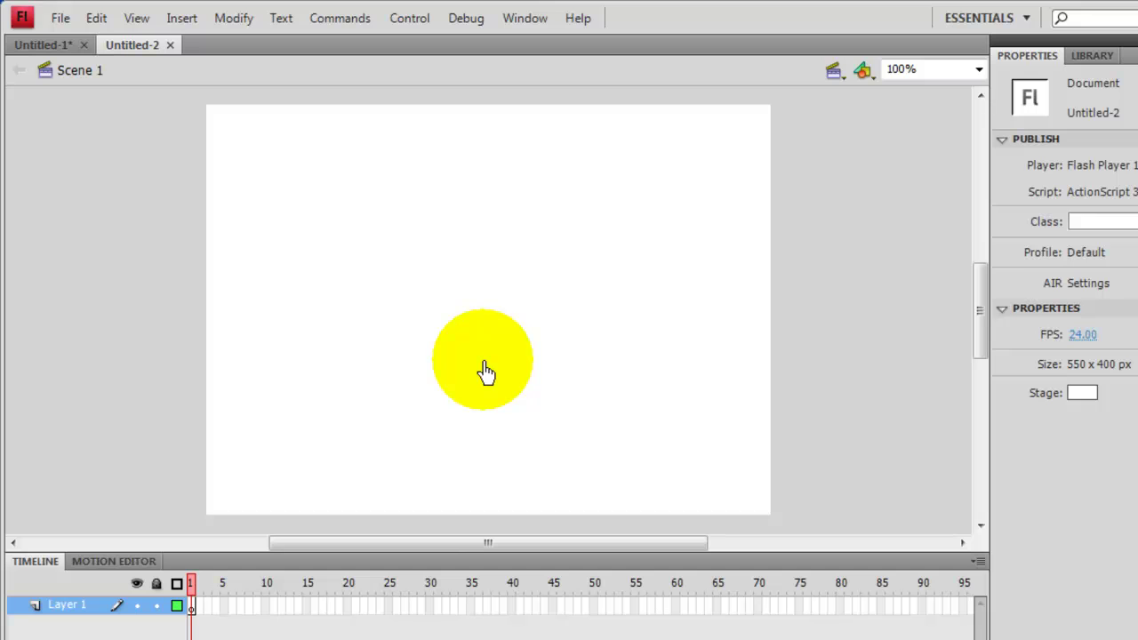
left_click_drag(491, 364, 462, 326)
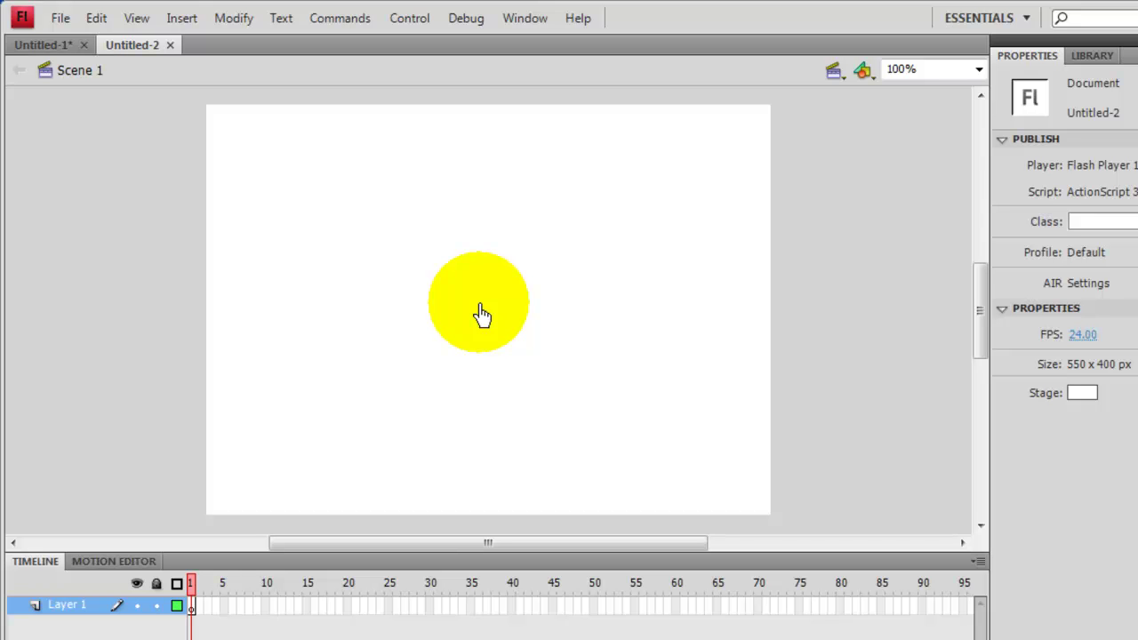
left_click_drag(481, 314, 463, 309)
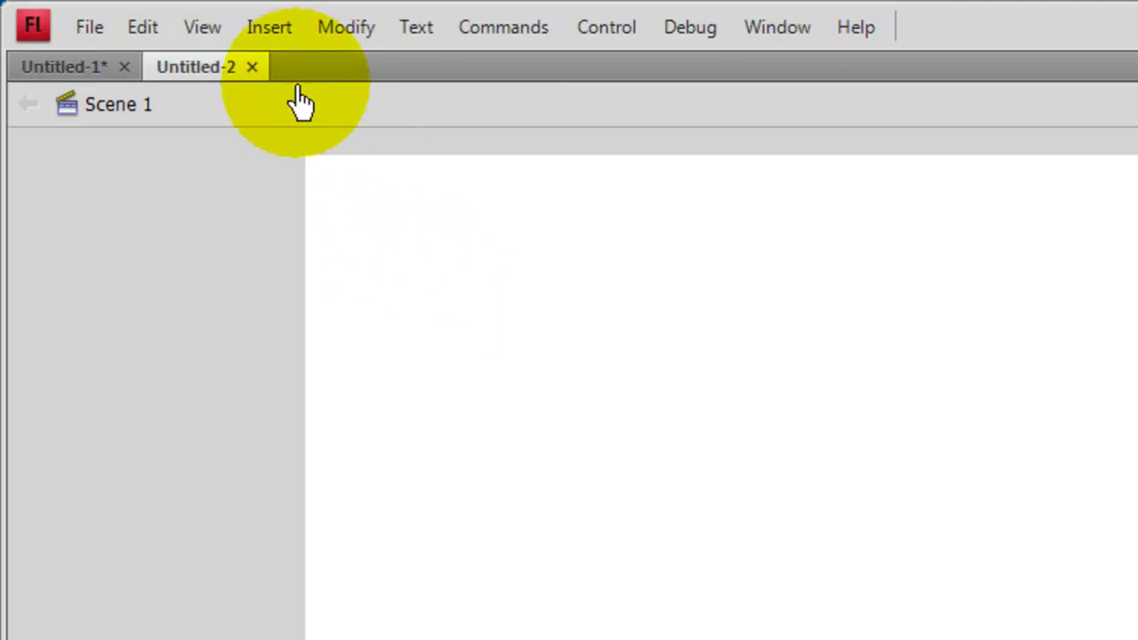
Create a new symbol of type Button named button in the Library root.
left_click(185, 21)
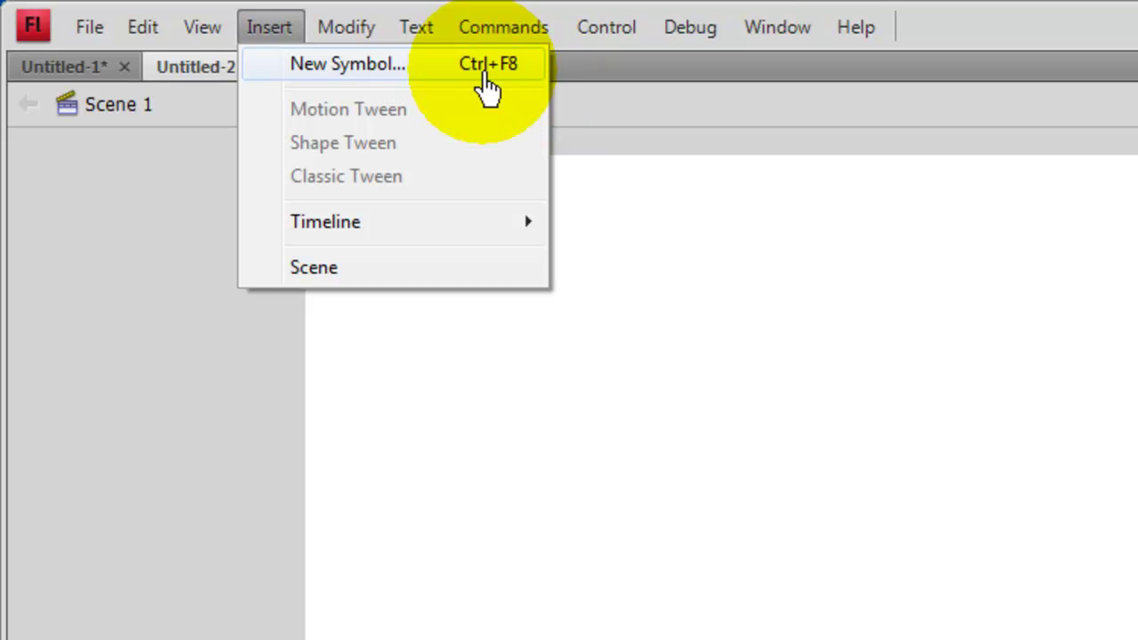
left_click(384, 71)
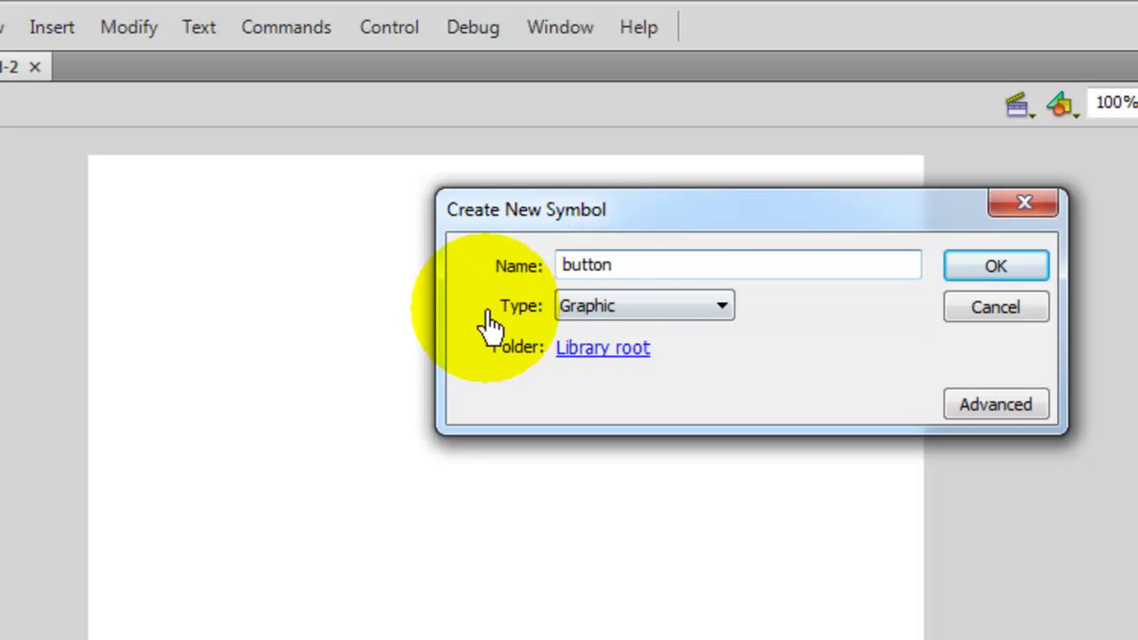
left_click(654, 310)
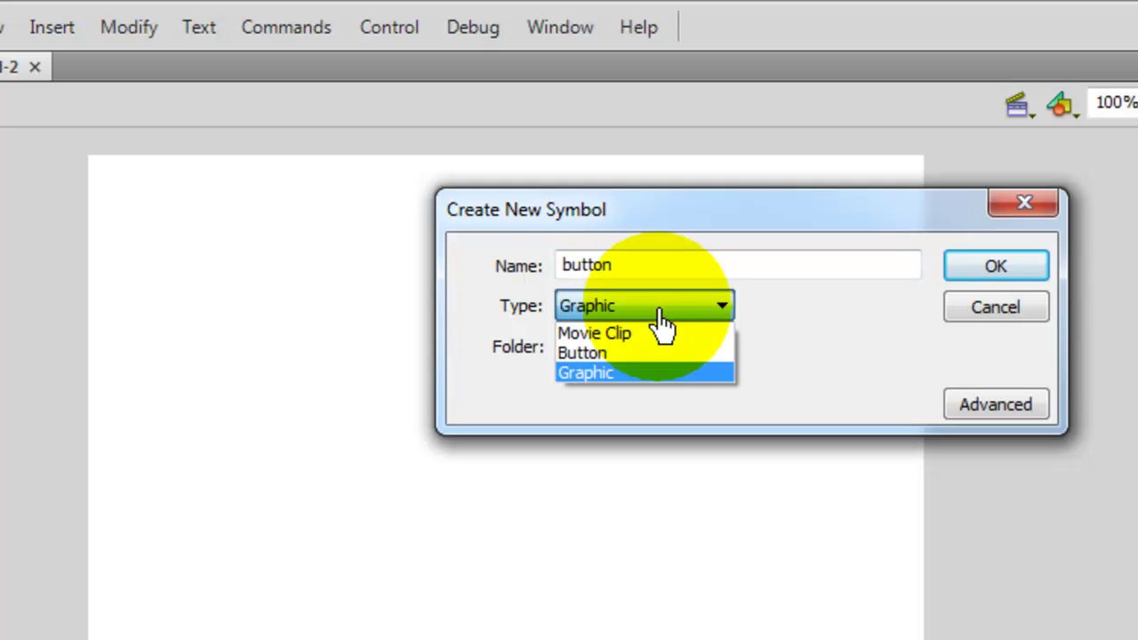
left_click(582, 364)
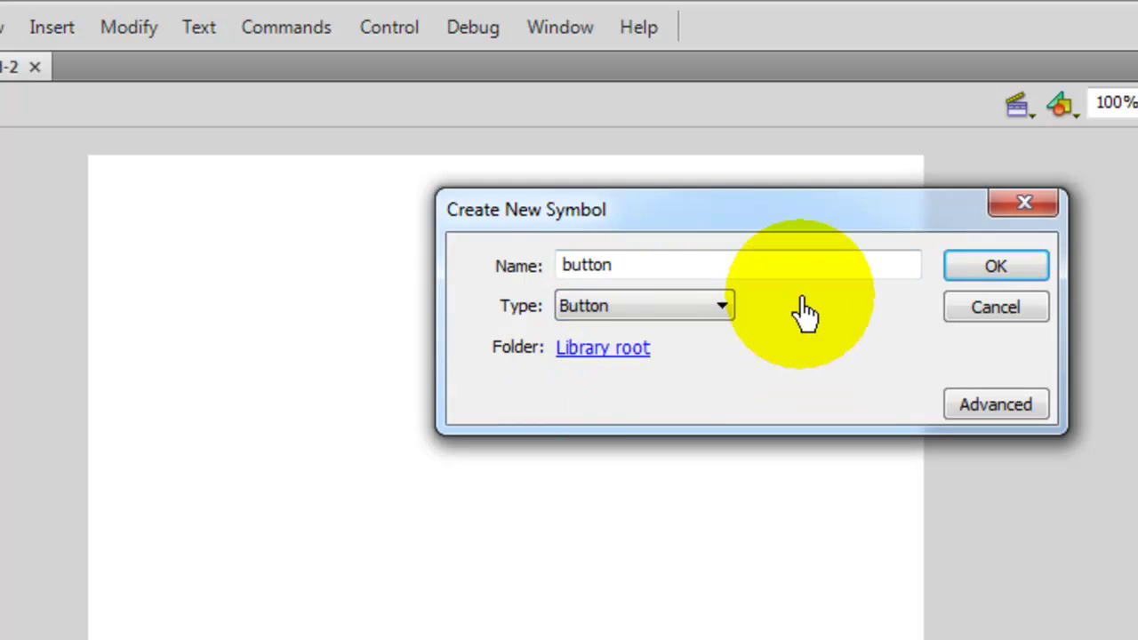
left_click(989, 269)
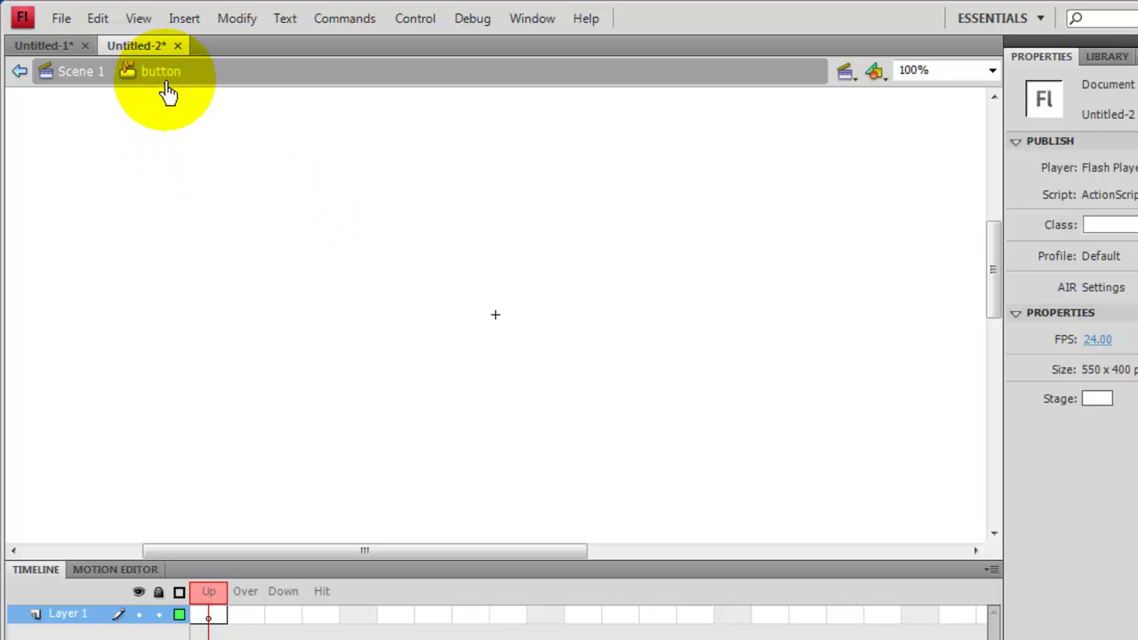
Show the document's library and select the Up frame of Layer 1 in the button symbol.
left_click(1107, 56)
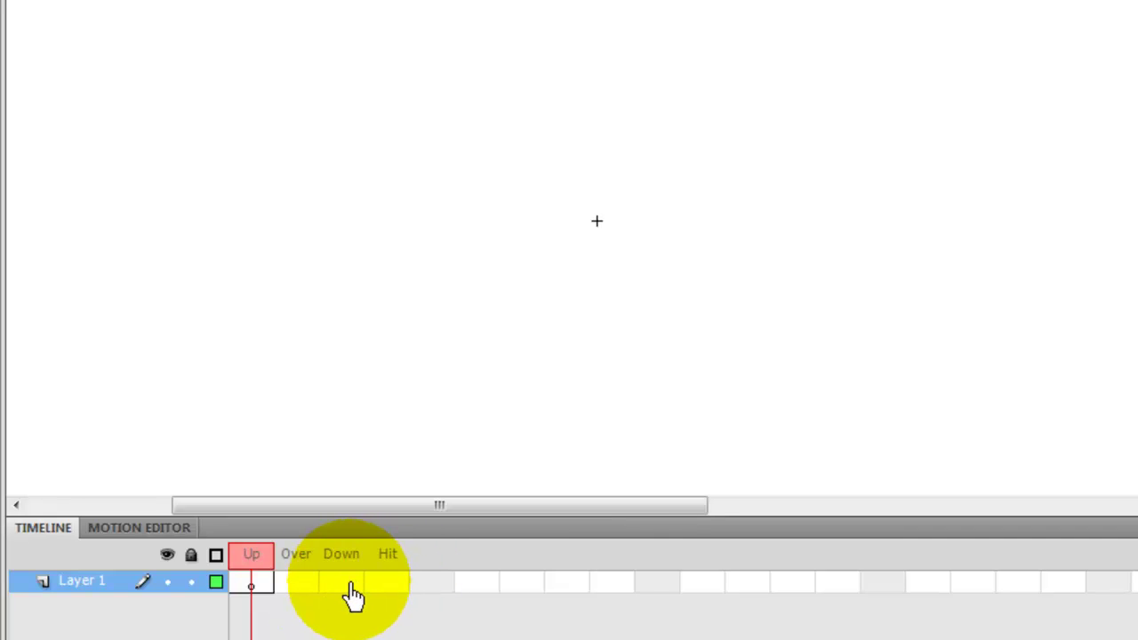
left_click(254, 587)
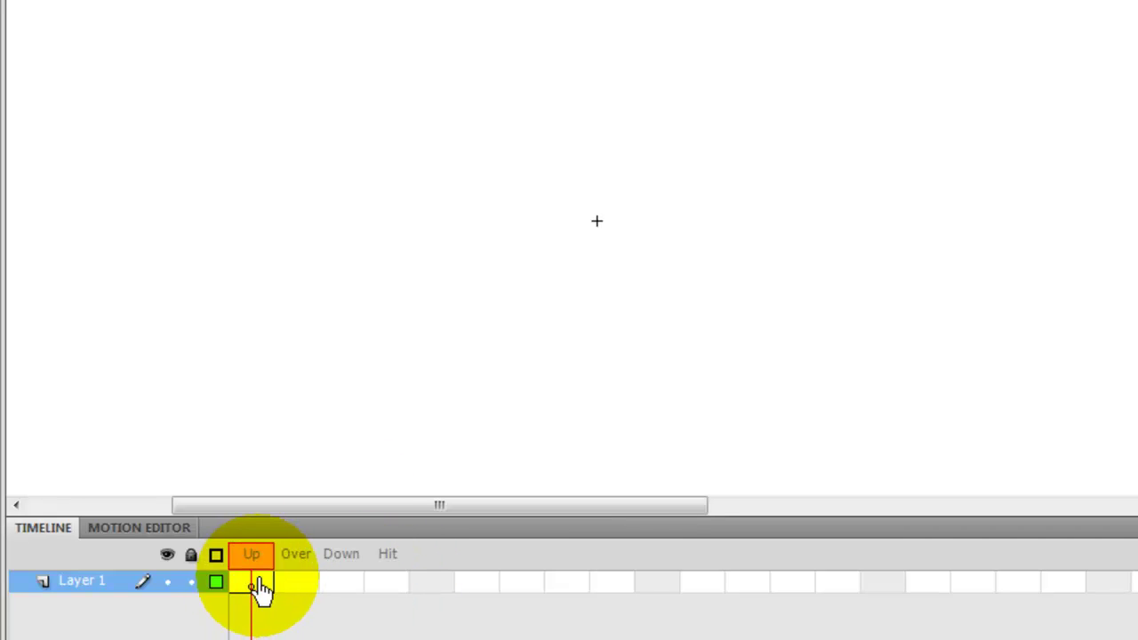
left_click_drag(563, 248, 604, 228)
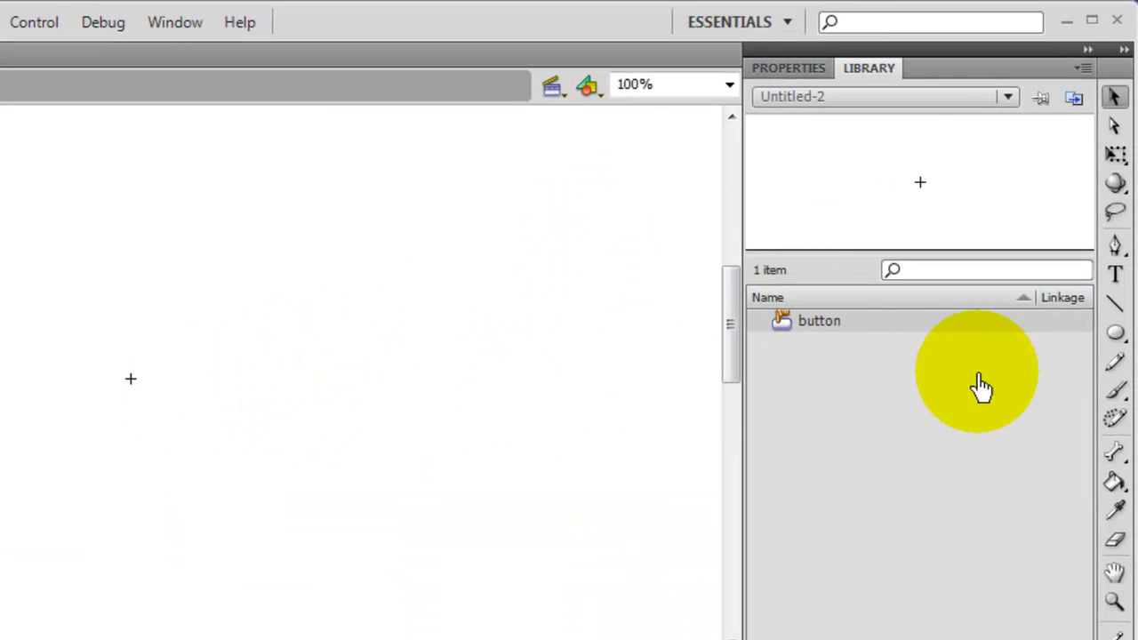
Set up the Rectangle tool with a red #FF0000 fill and a stroke of 3.
left_click(1116, 338)
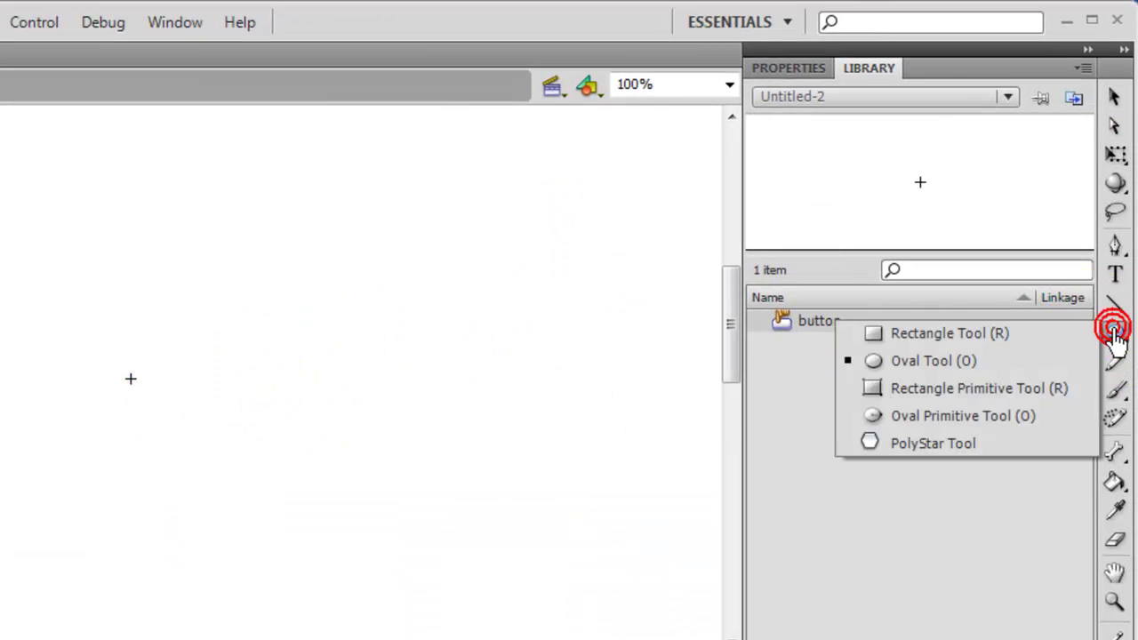
left_click(1024, 330)
left_click(788, 68)
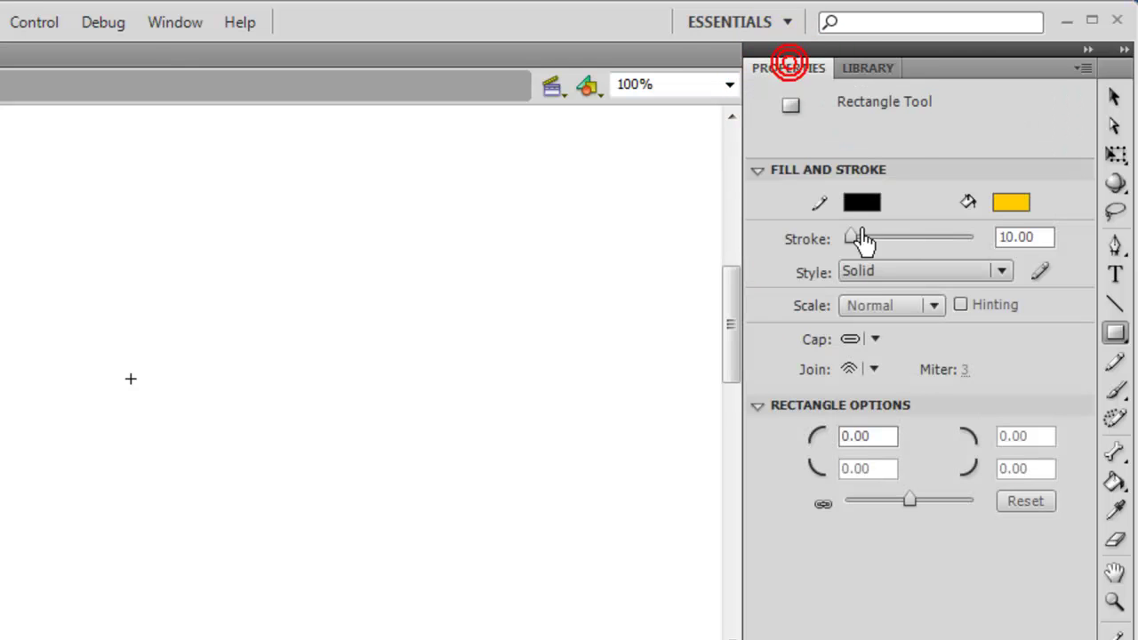
left_click(1010, 206)
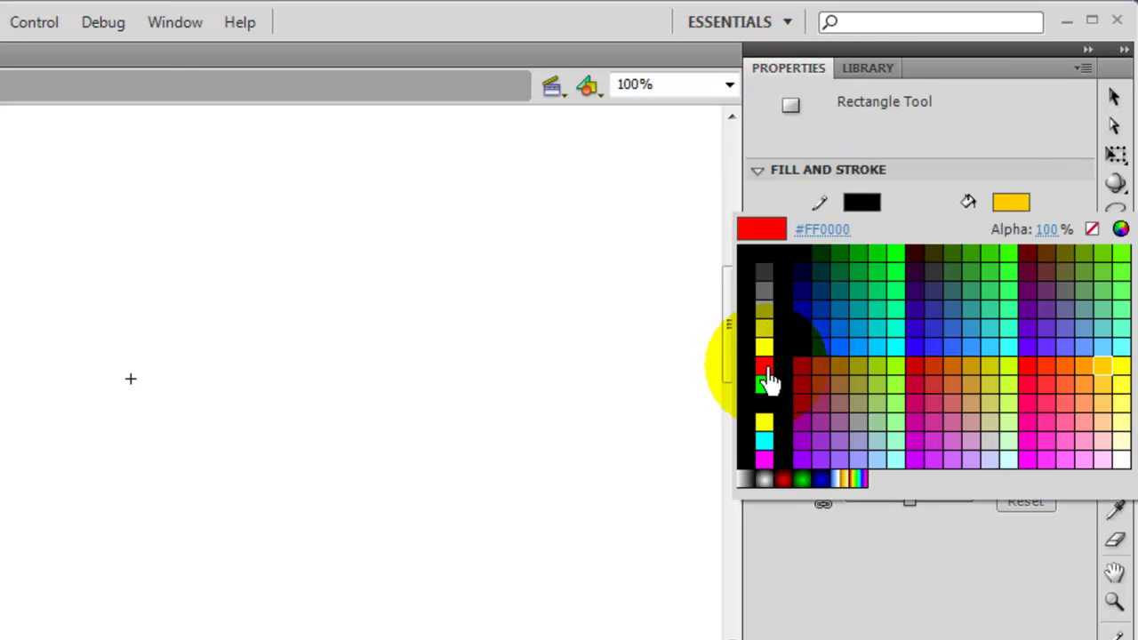
left_click(766, 372)
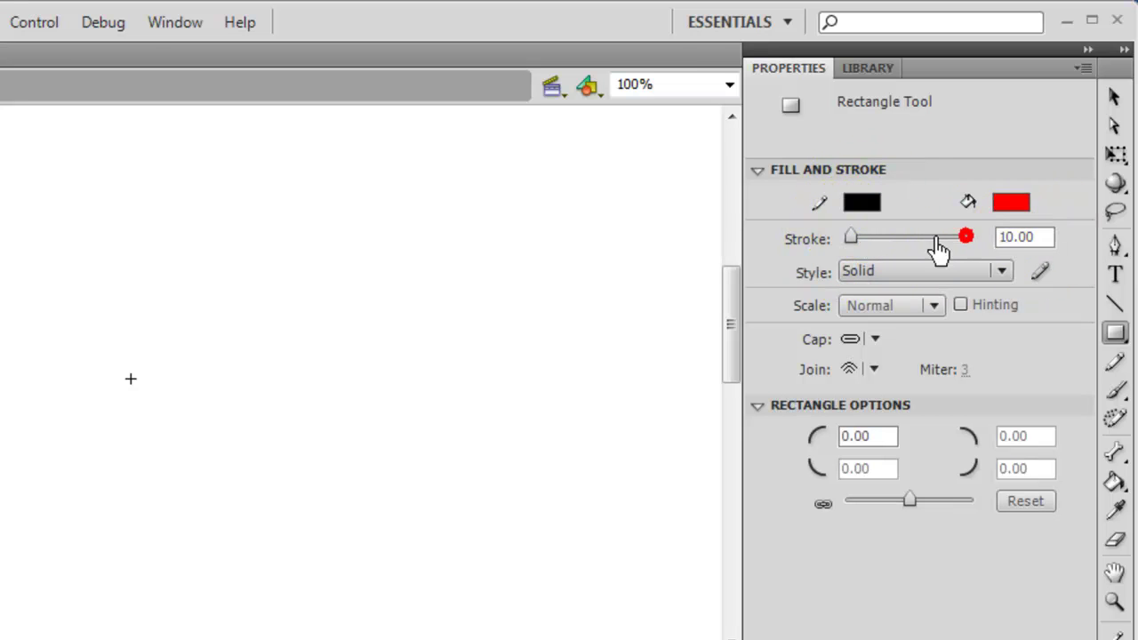
left_click(1024, 240)
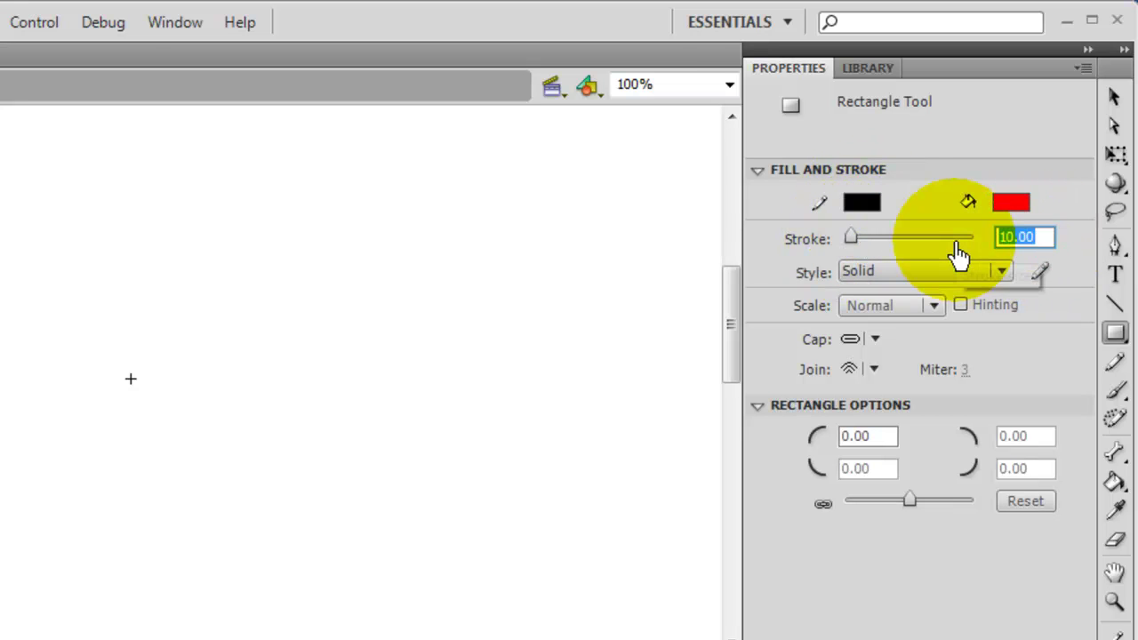
type("3")
key("Return")
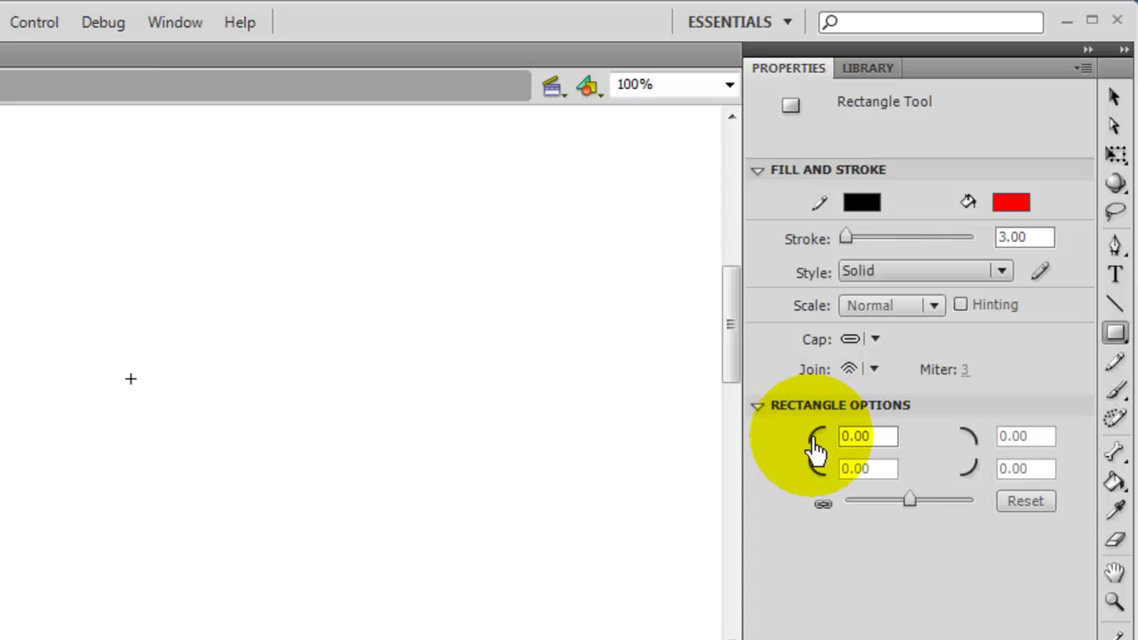
Set the rectangle corner radius to 50 and draw a wide, low rounded rectangle over the button symbol's center mark.
left_click(882, 436)
double_click(883, 437)
type("5")
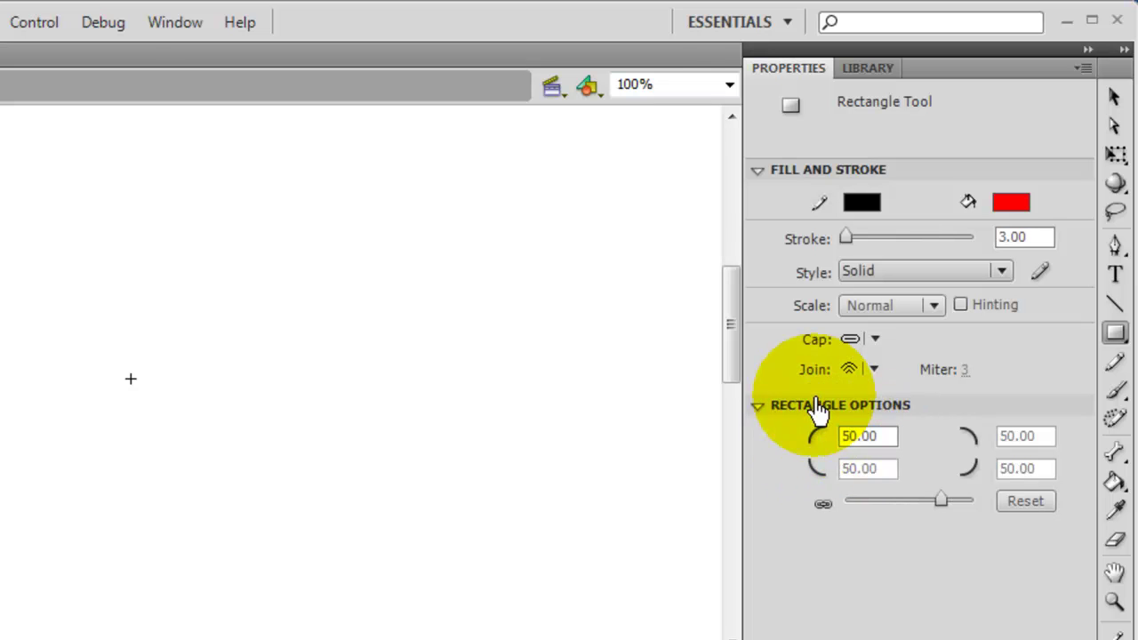
left_click_drag(58, 350, 158, 397)
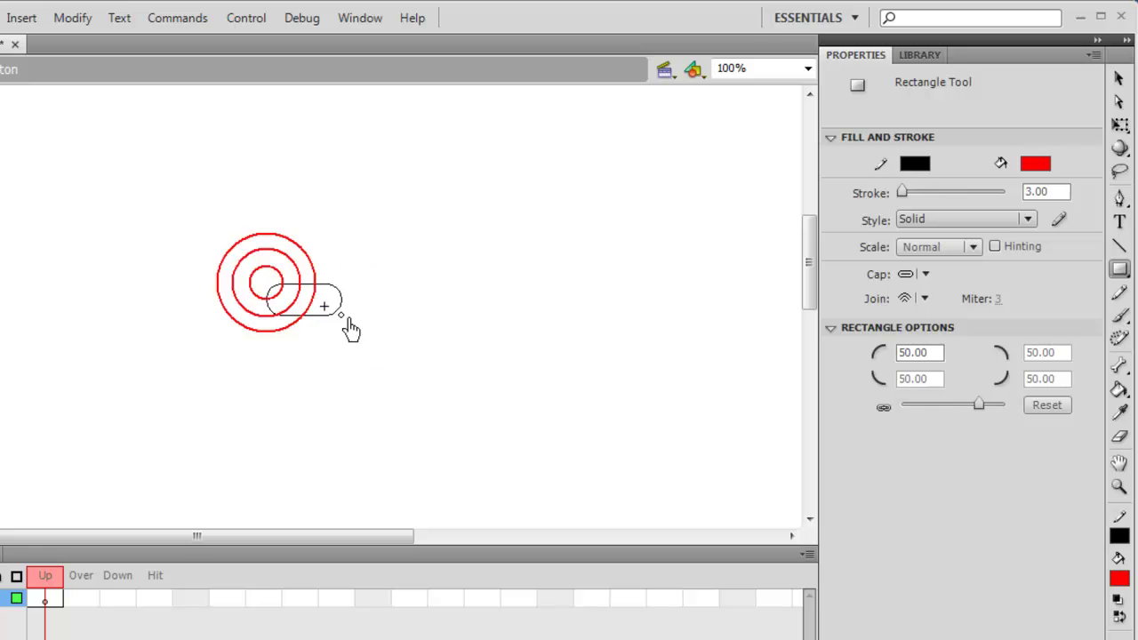
left_click_drag(351, 329, 391, 331)
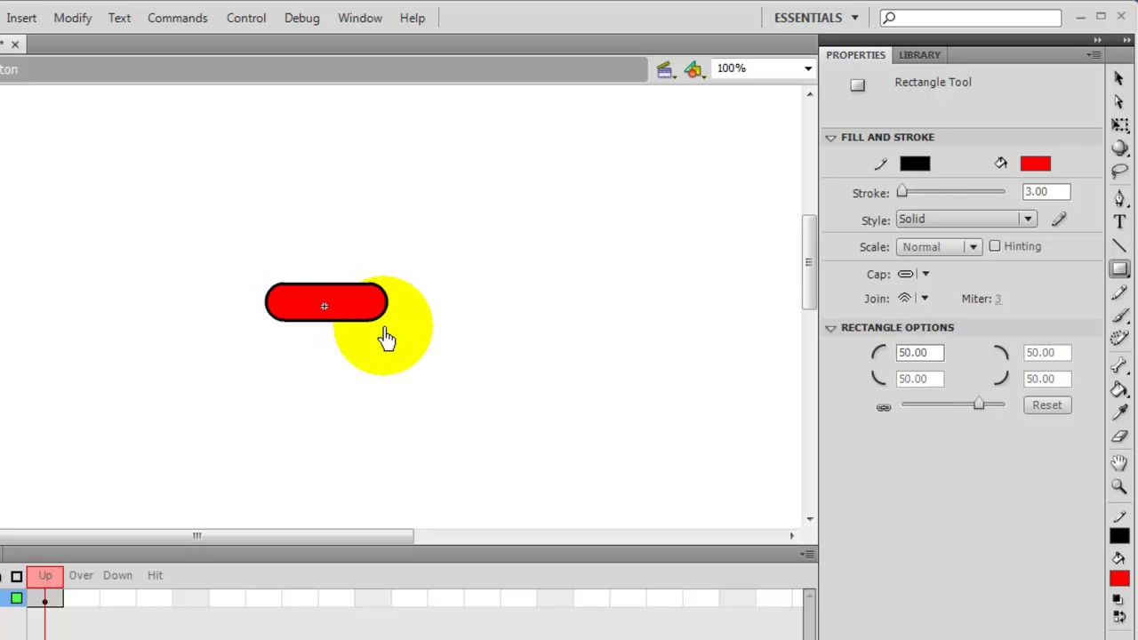
Nudge the red rounded rectangle with its outline to center it on the symbol's center mark, and select the whole shape.
left_click(1118, 81)
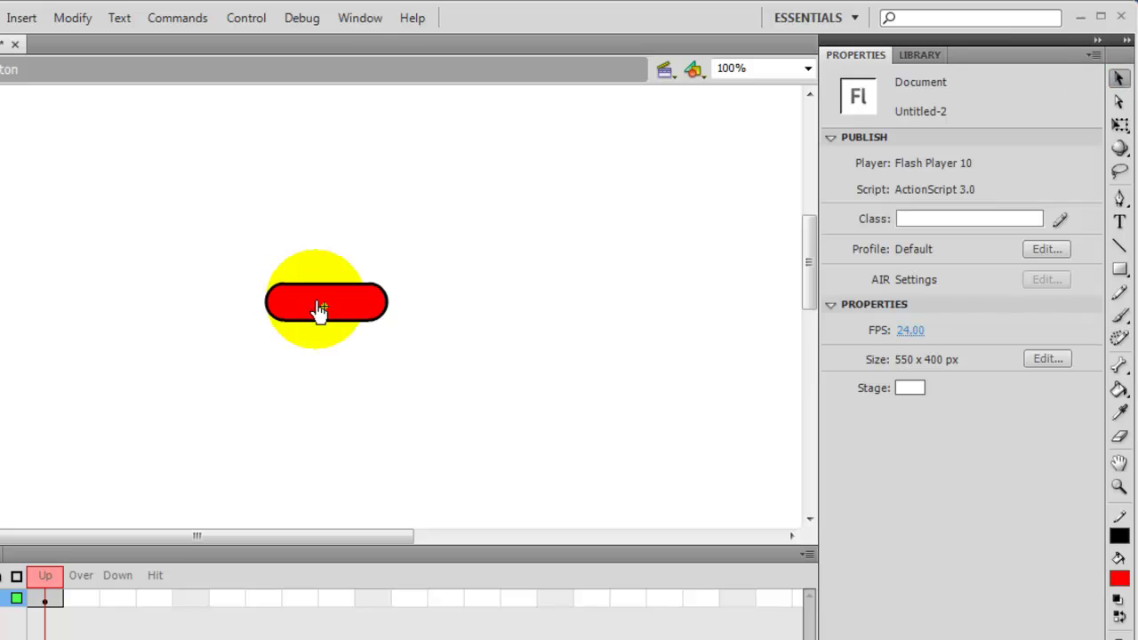
double_click(349, 311)
left_click_drag(358, 308, 359, 310)
left_click(427, 340)
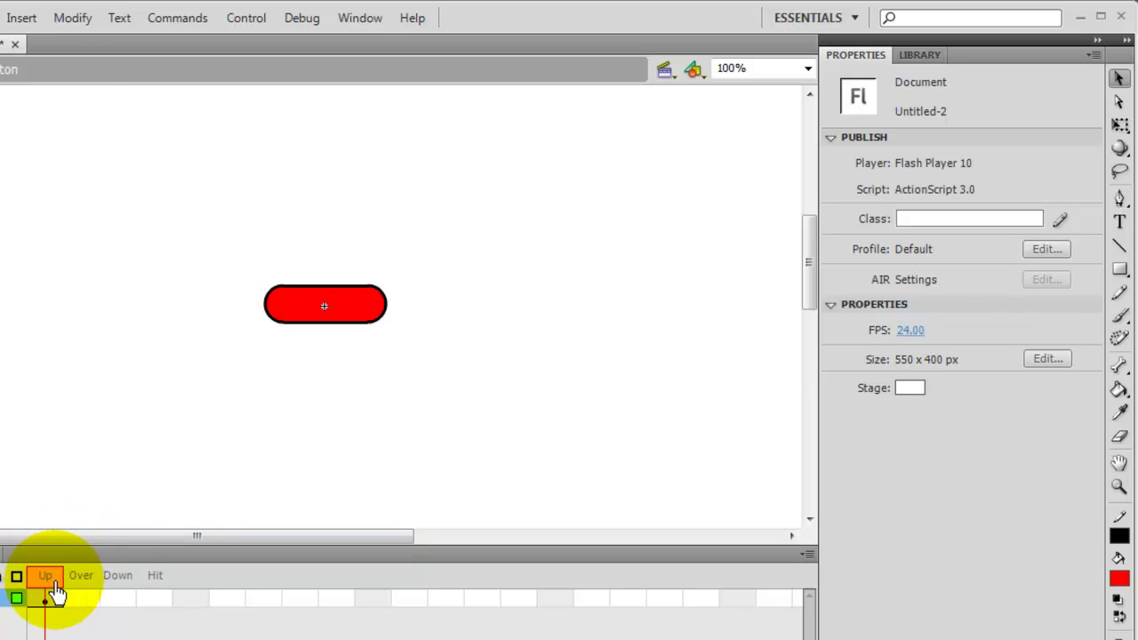
left_click_drag(216, 264, 428, 366)
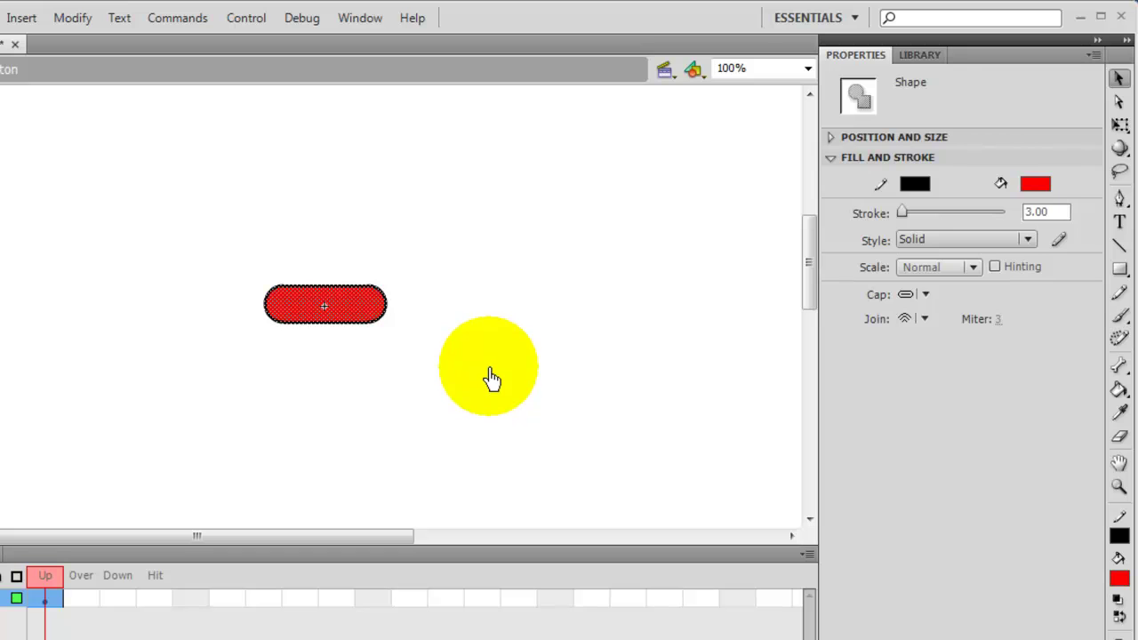
Insert a keyframe in the button symbol's Over frame and change the rounded rectangle's fill there to yellow #FFFF00.
left_click(491, 377)
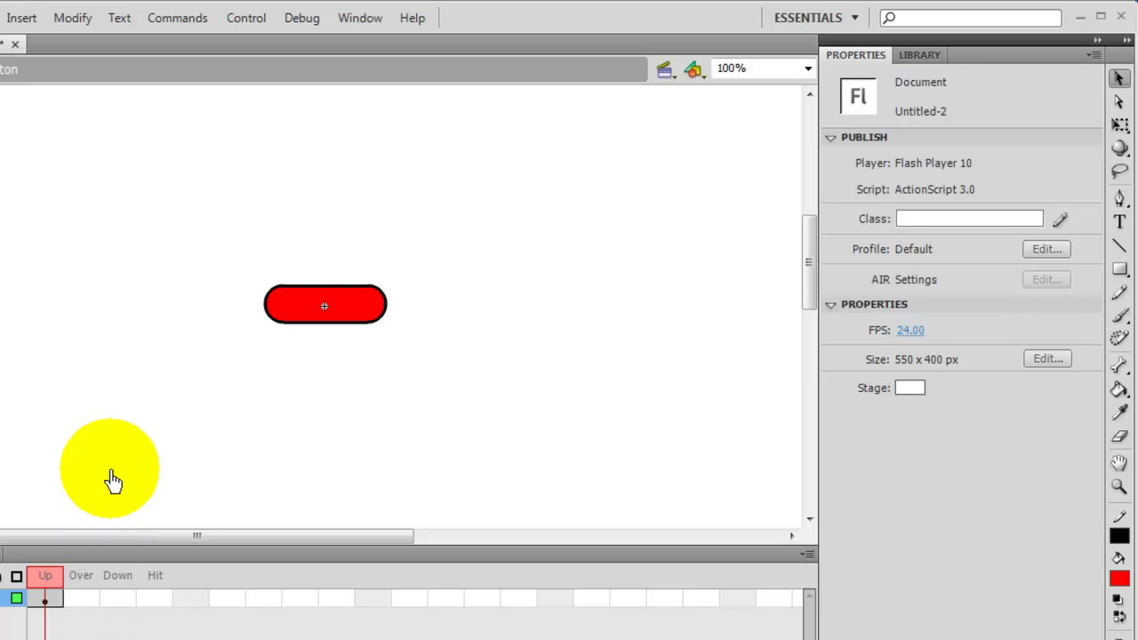
key("F6")
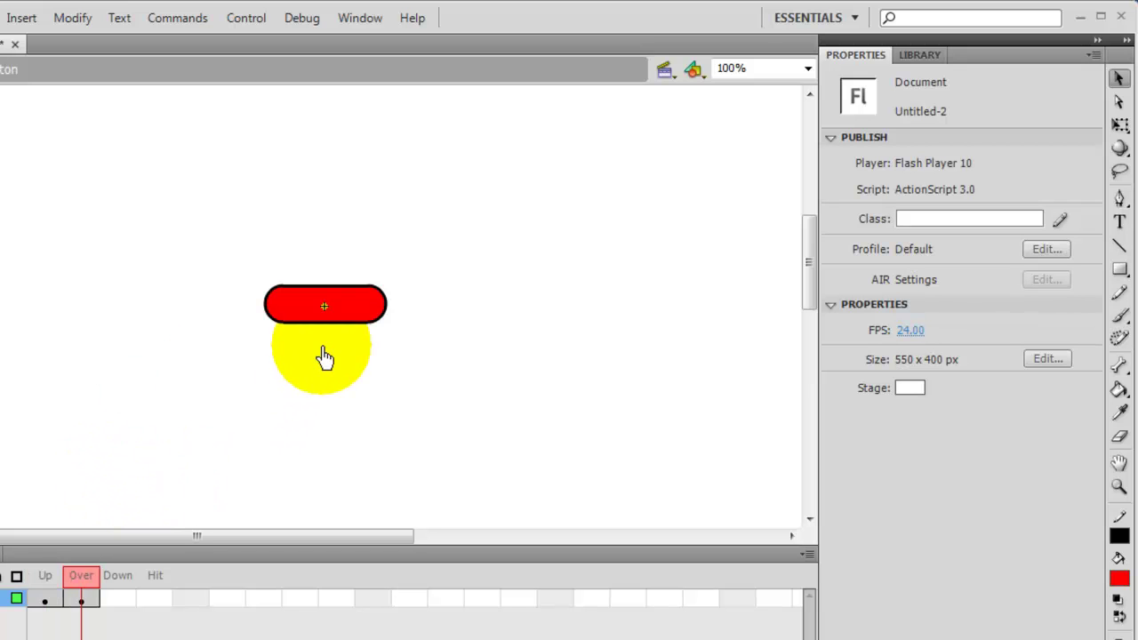
left_click(362, 313)
left_click(363, 308)
left_click(1101, 178)
left_click(1035, 183)
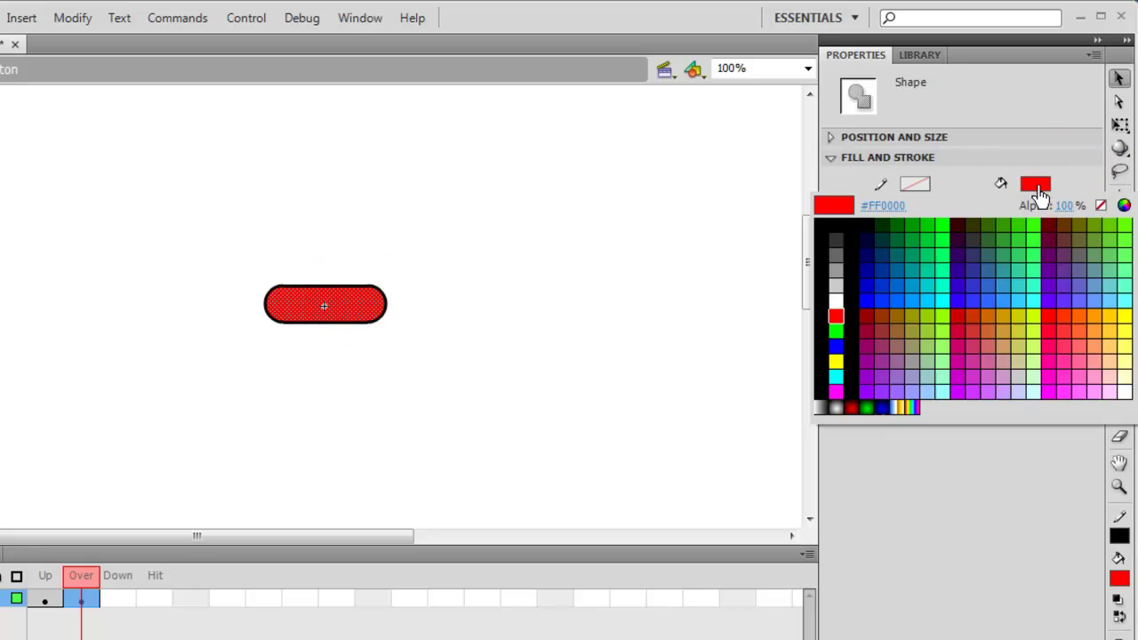
left_click(1120, 322)
left_click(320, 330)
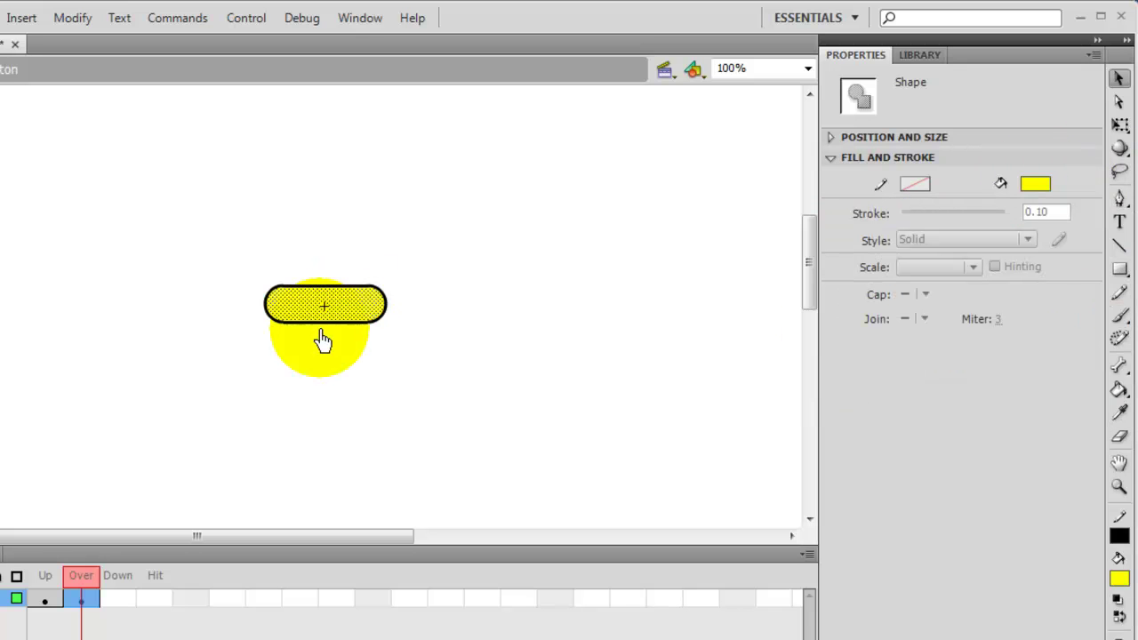
Enlarge the whole yellow Over shape slightly about the center mark with Free Transform and compare it with the Up state.
double_click(286, 307)
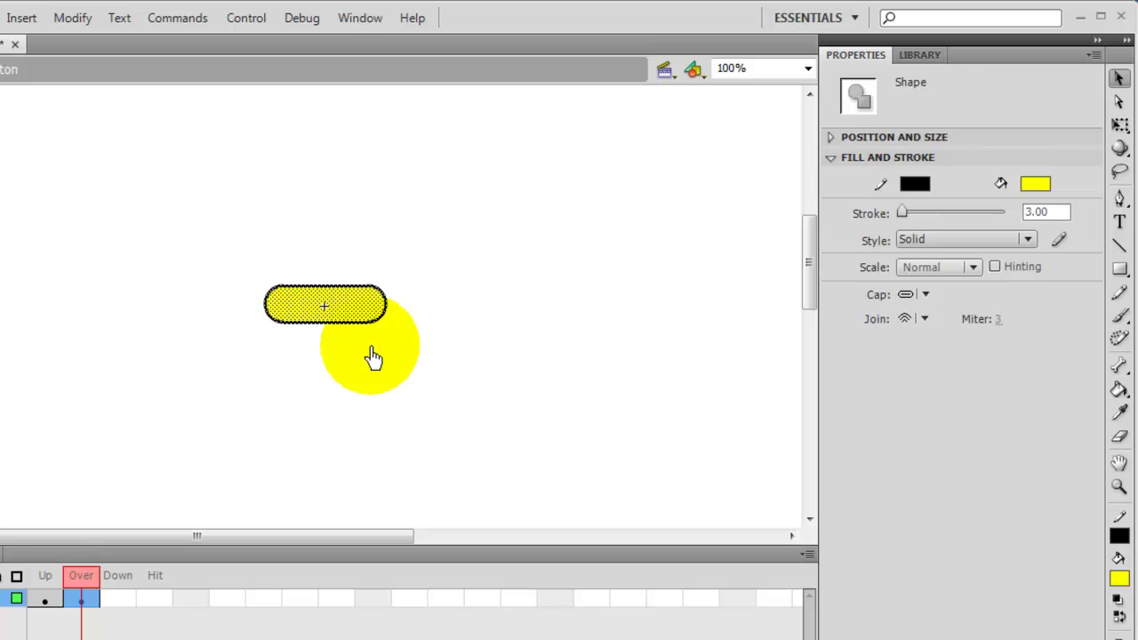
left_click(334, 337)
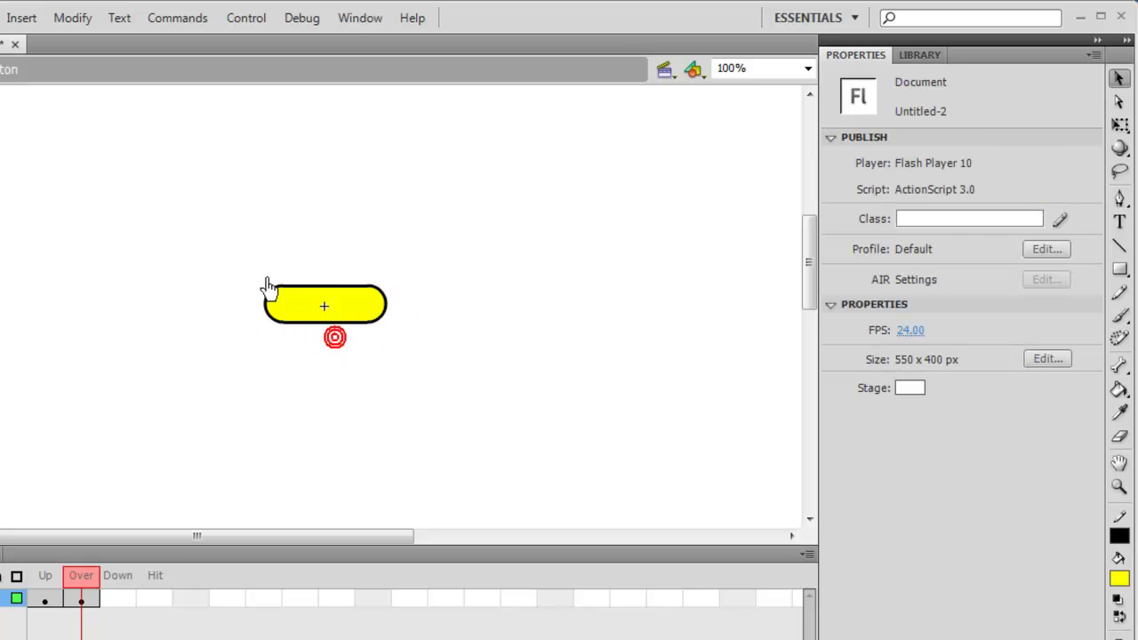
key("ctrl+a")
left_click(1119, 125)
left_click_drag(391, 284, 399, 318)
left_click(438, 331)
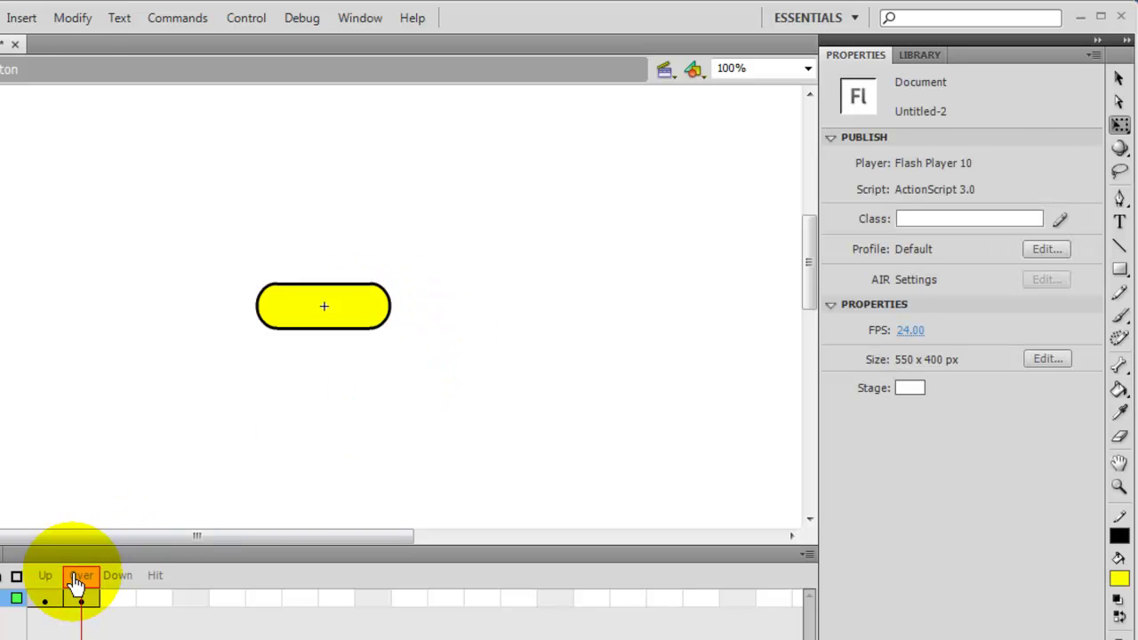
left_click(48, 586)
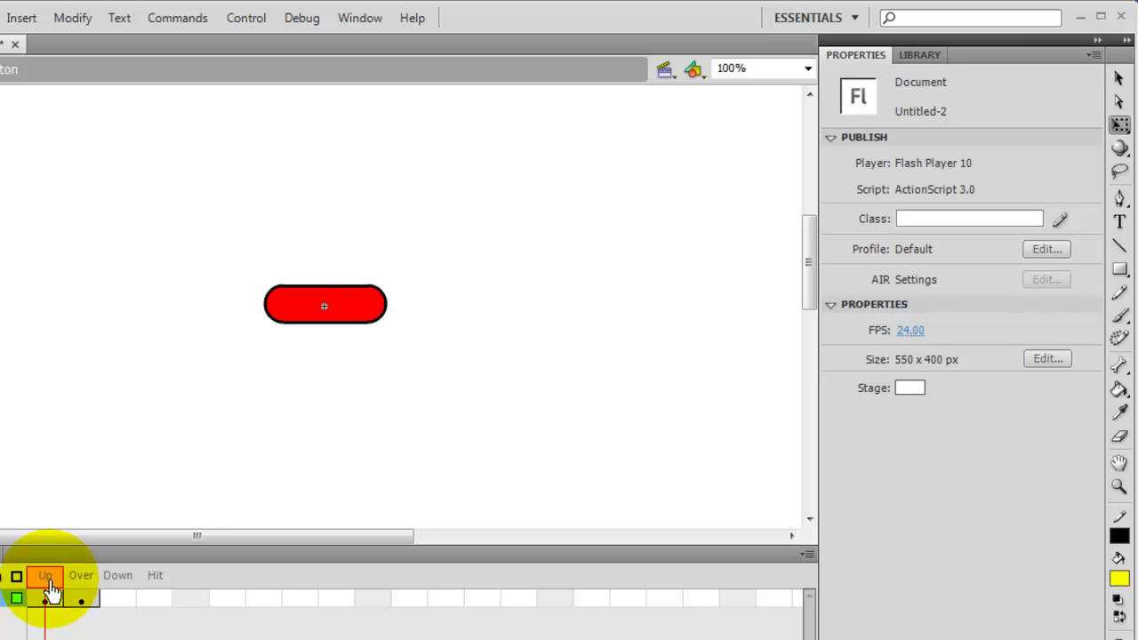
left_click(78, 597)
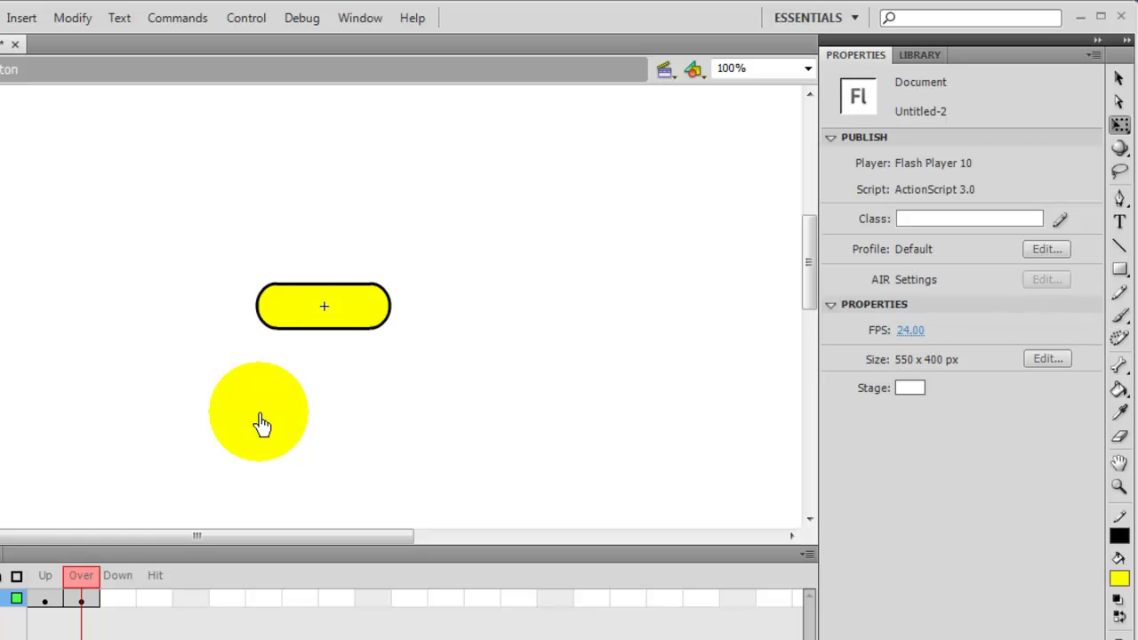
Insert a keyframe in the Down frame and change the whole rounded rectangle's fill there to bright green.
key("F6")
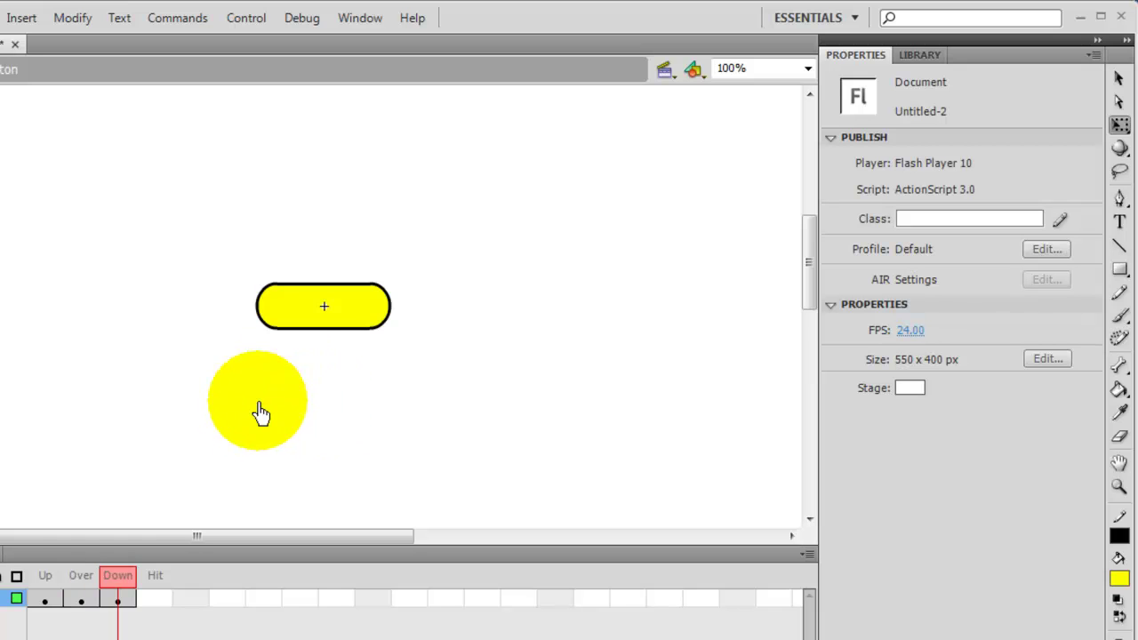
left_click(358, 313)
left_click(379, 307)
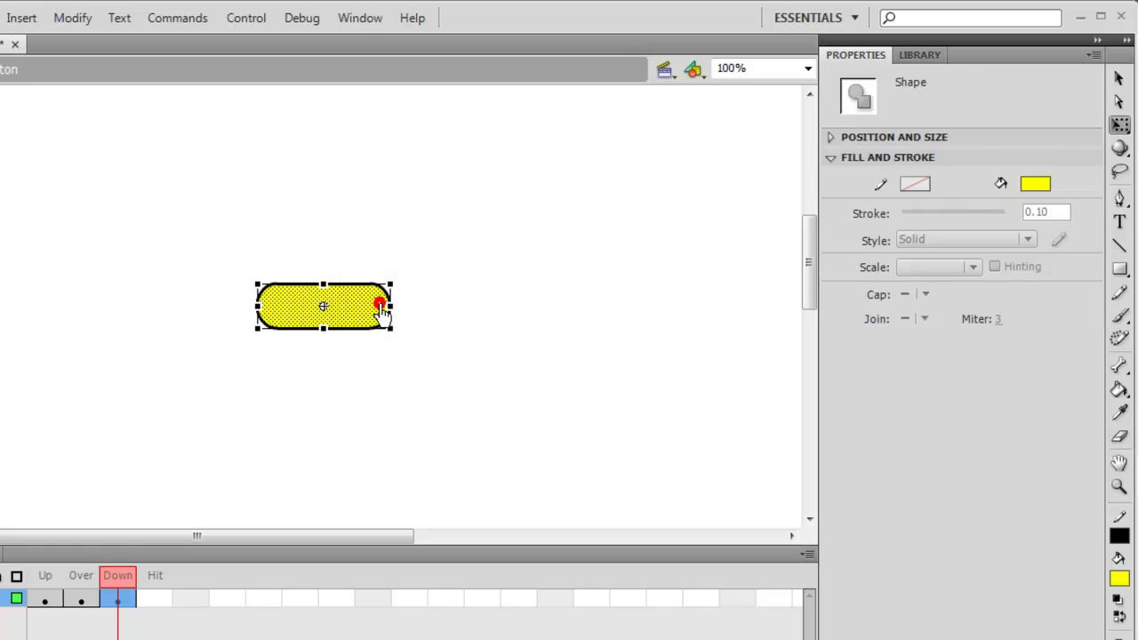
left_click(427, 329)
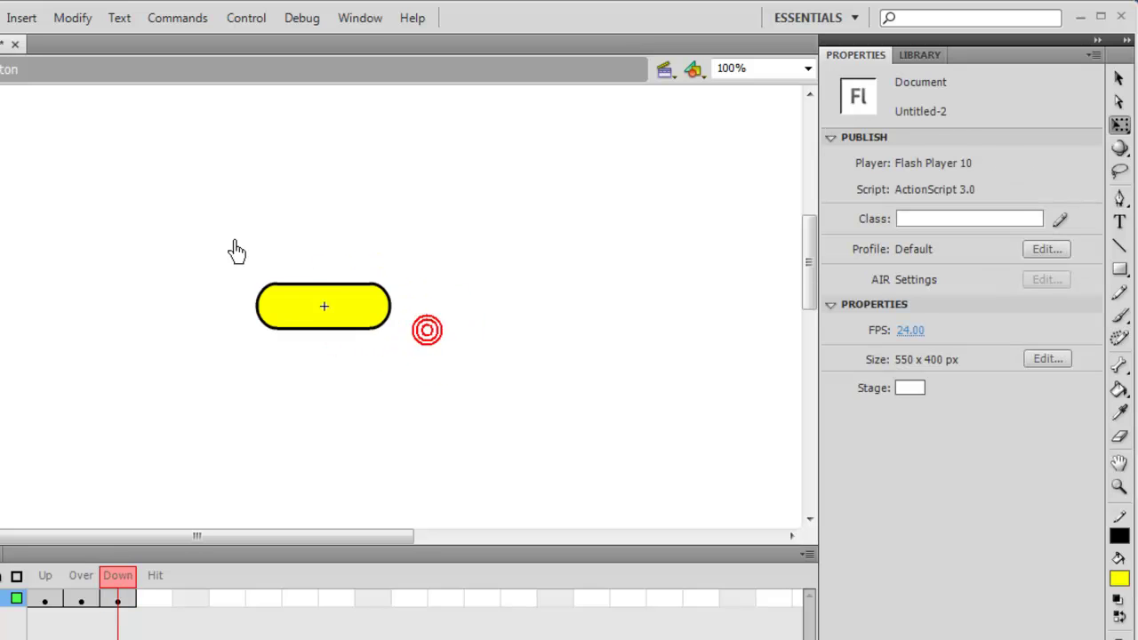
key("ctrl+a")
left_click(1033, 184)
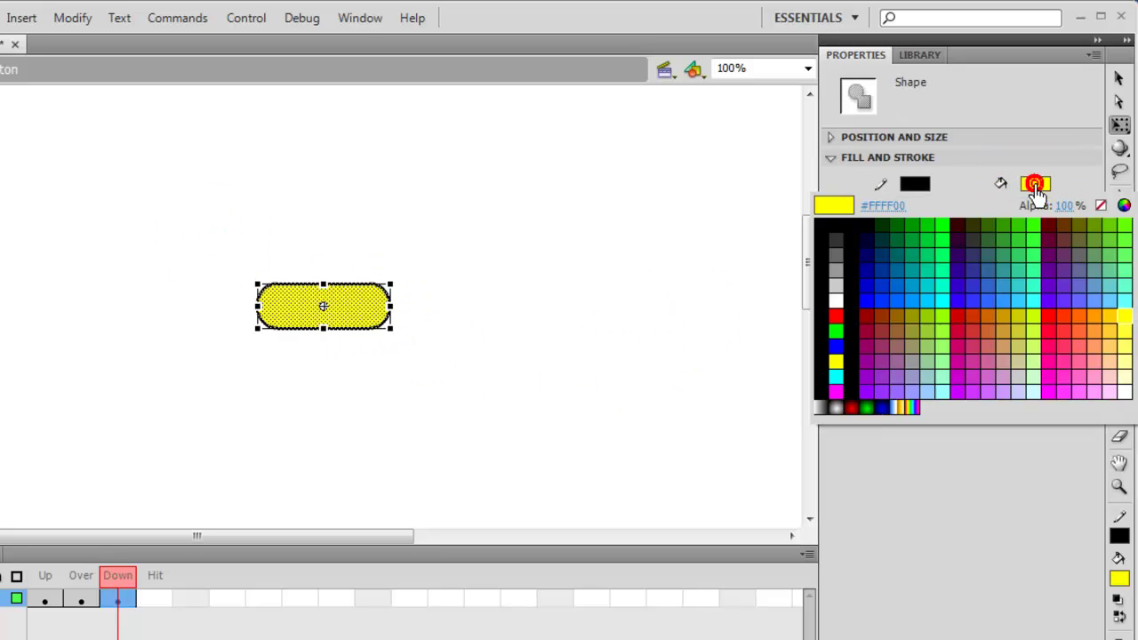
left_click(932, 235)
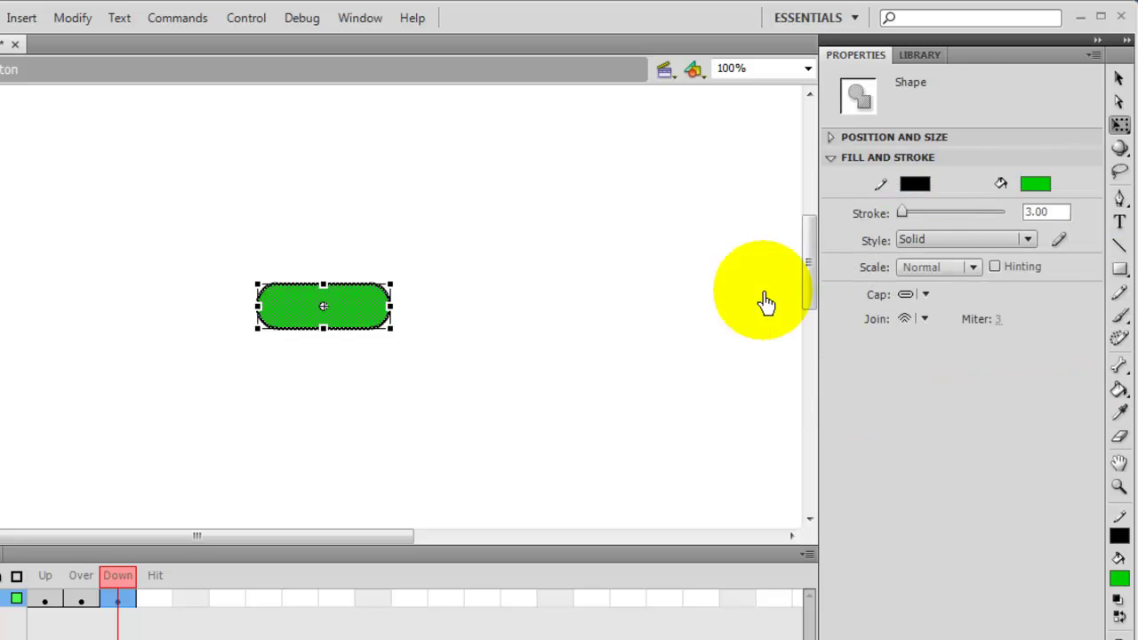
left_click(1022, 194)
left_click(945, 229)
left_click(461, 357)
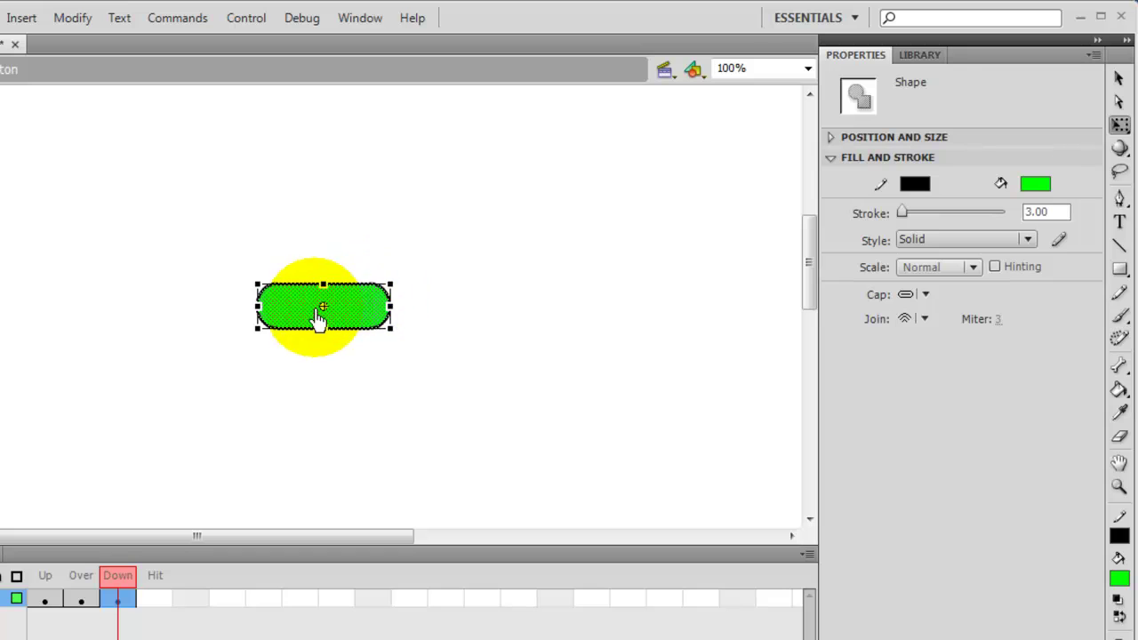
Scale the green Down shape smaller than the Up shape and recenter it on the symbol's center mark.
left_click(392, 285)
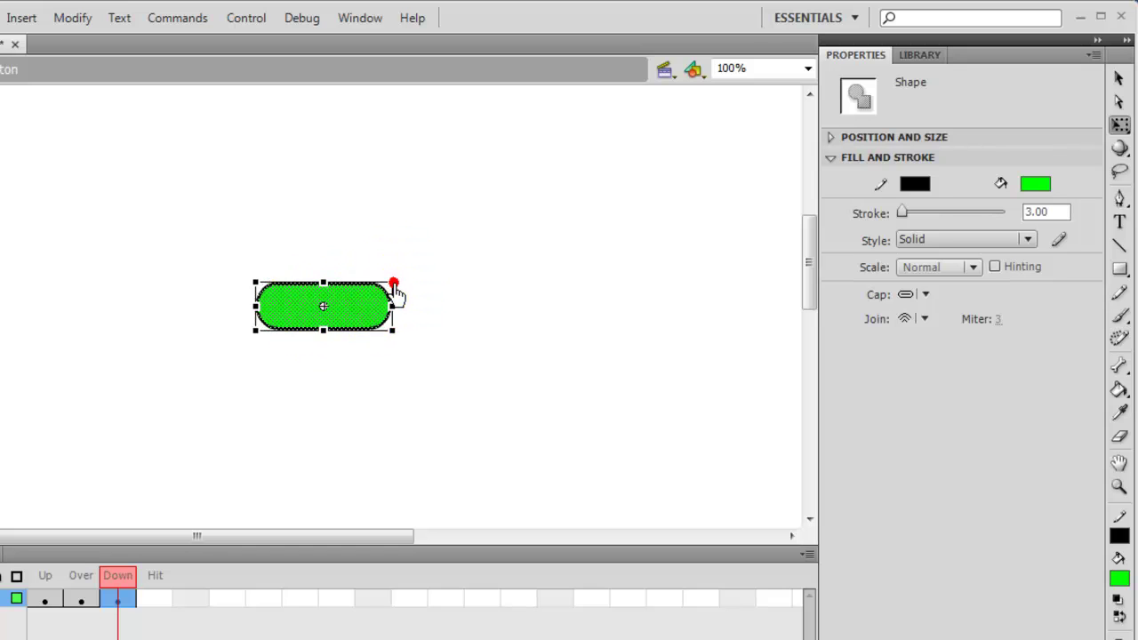
left_click_drag(392, 286, 376, 295)
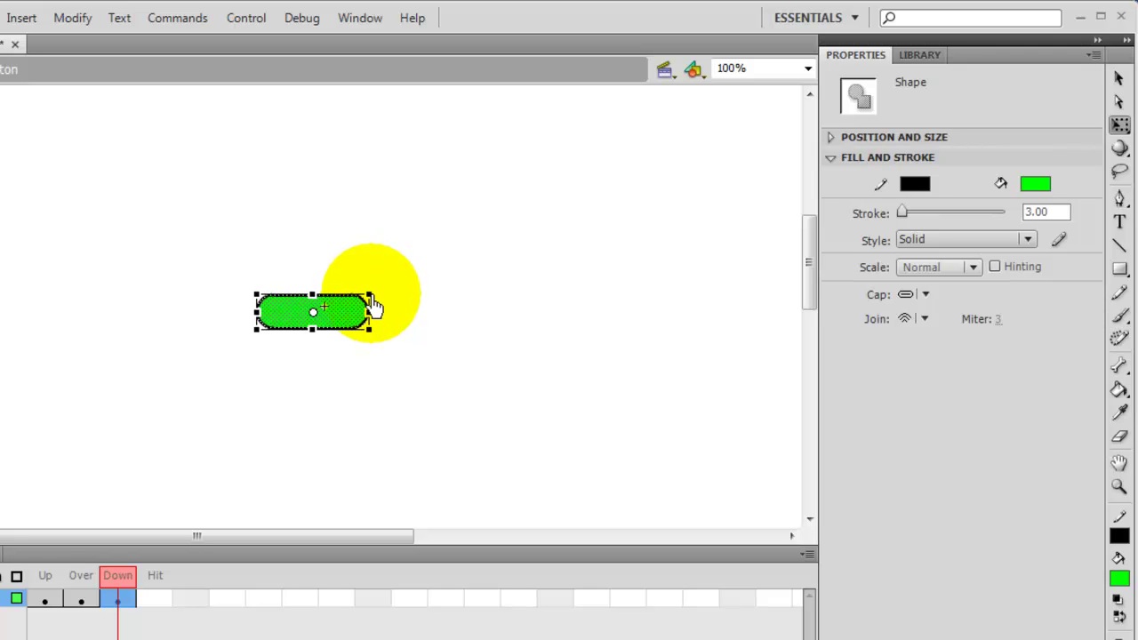
left_click(356, 312)
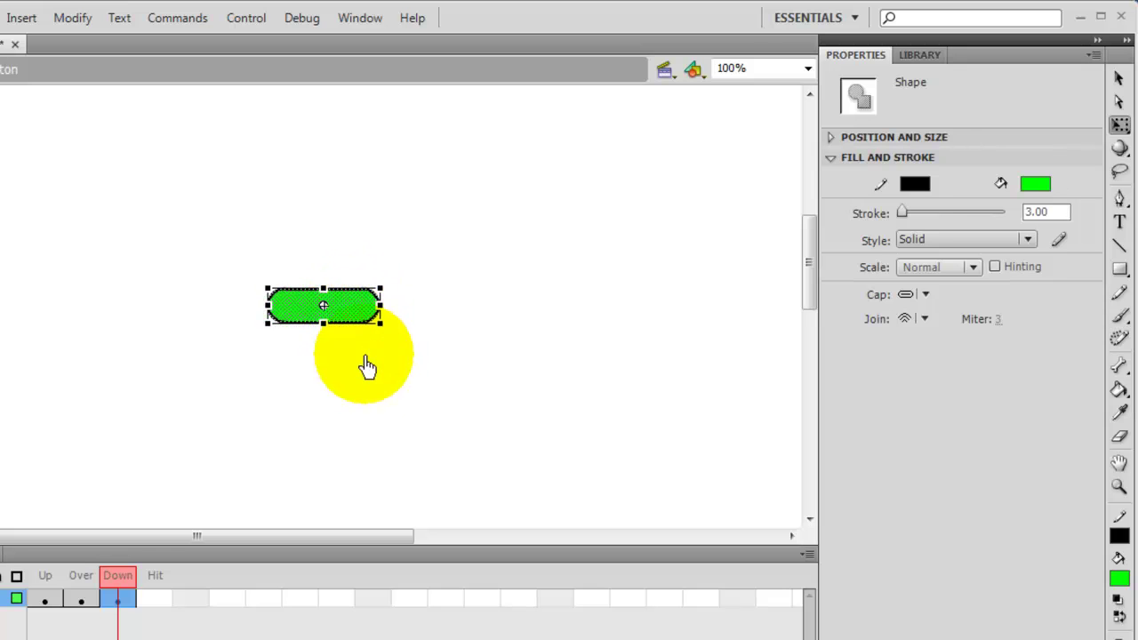
left_click(373, 373)
Review the shapes in the button symbol's Up, Over and Down frames.
left_click(119, 593)
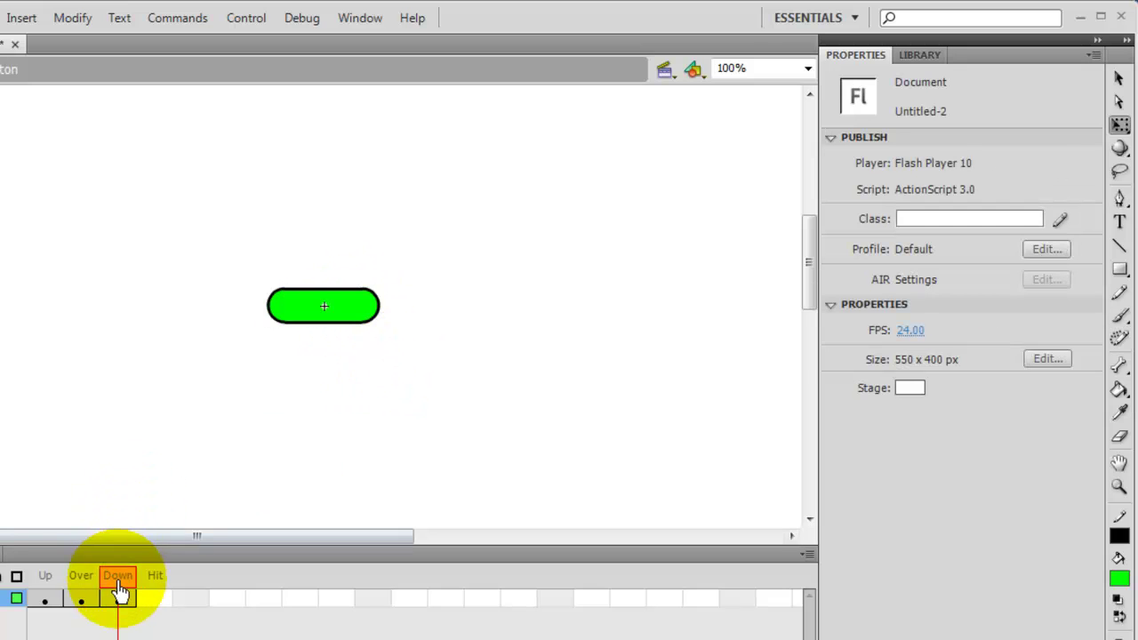
left_click(83, 583)
left_click(55, 580)
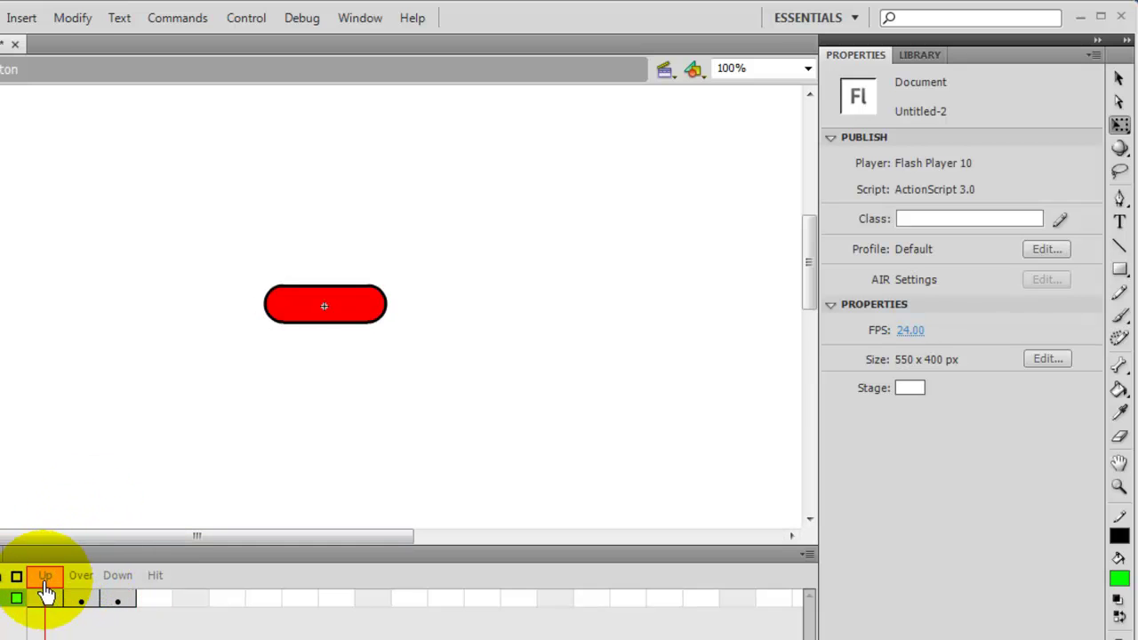
left_click(80, 584)
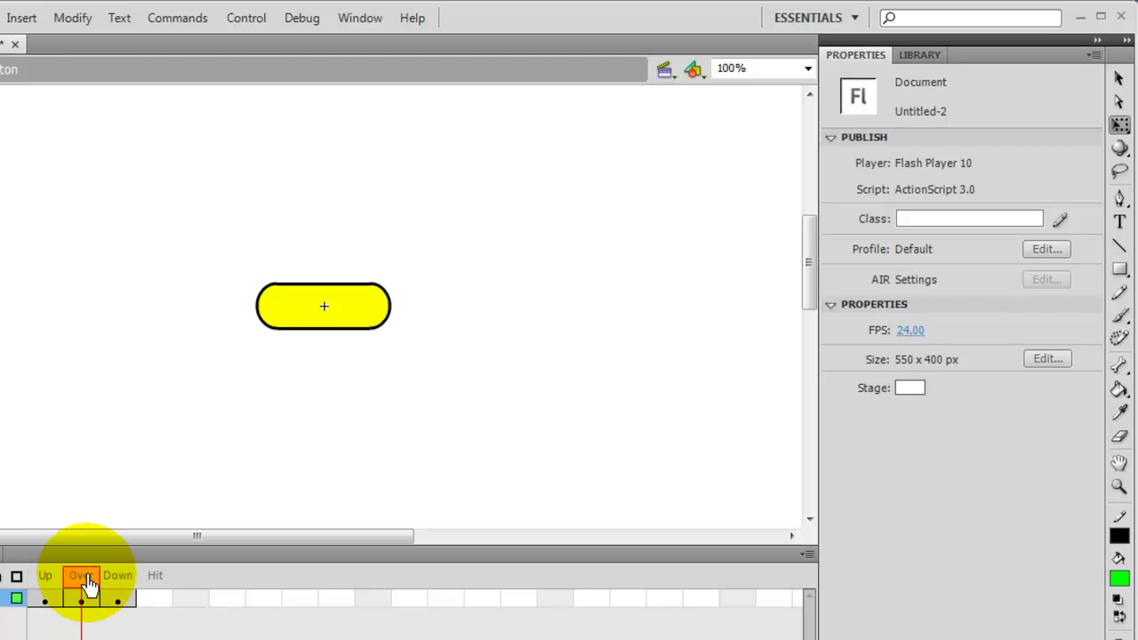
left_click(116, 592)
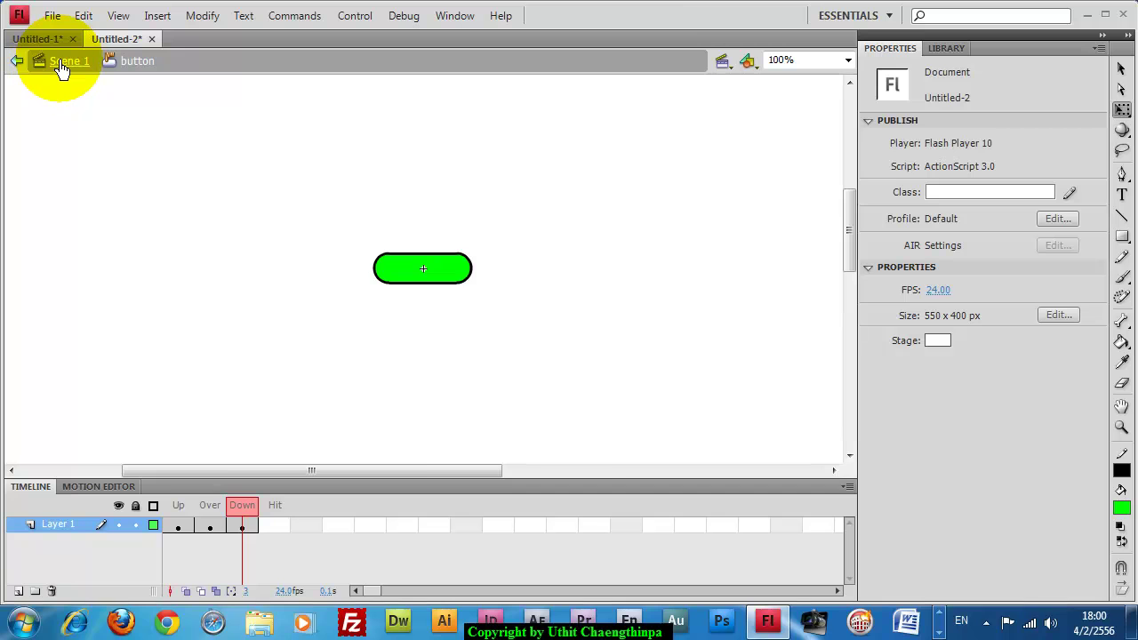
Return to Scene 1, place an instance of the button symbol near the middle of the stage and deselect it.
left_click(62, 62)
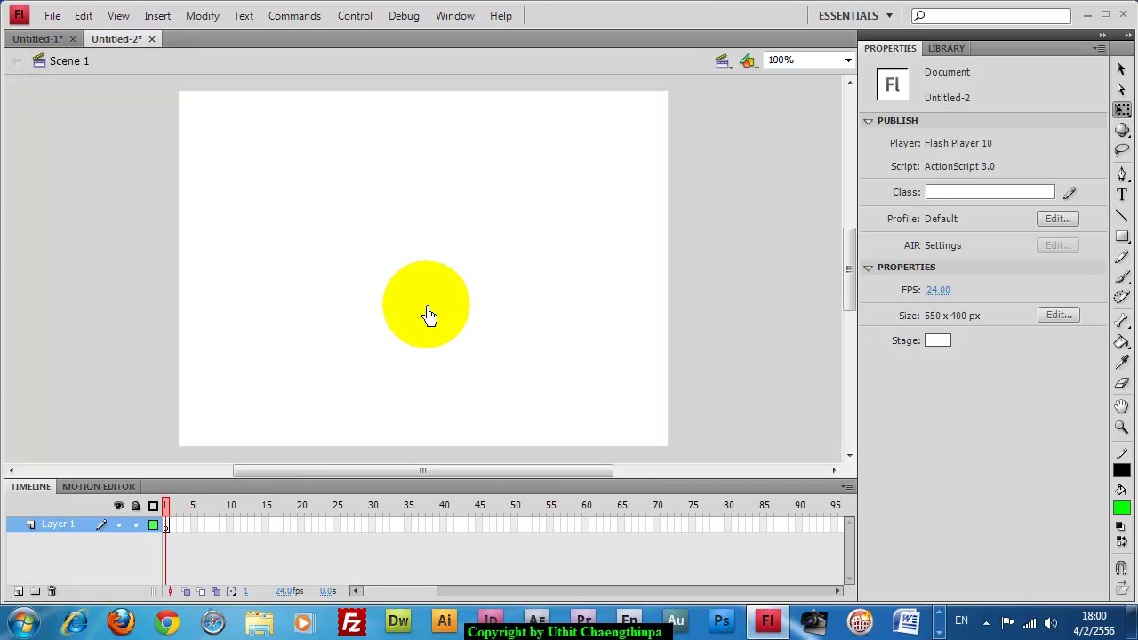
left_click(944, 49)
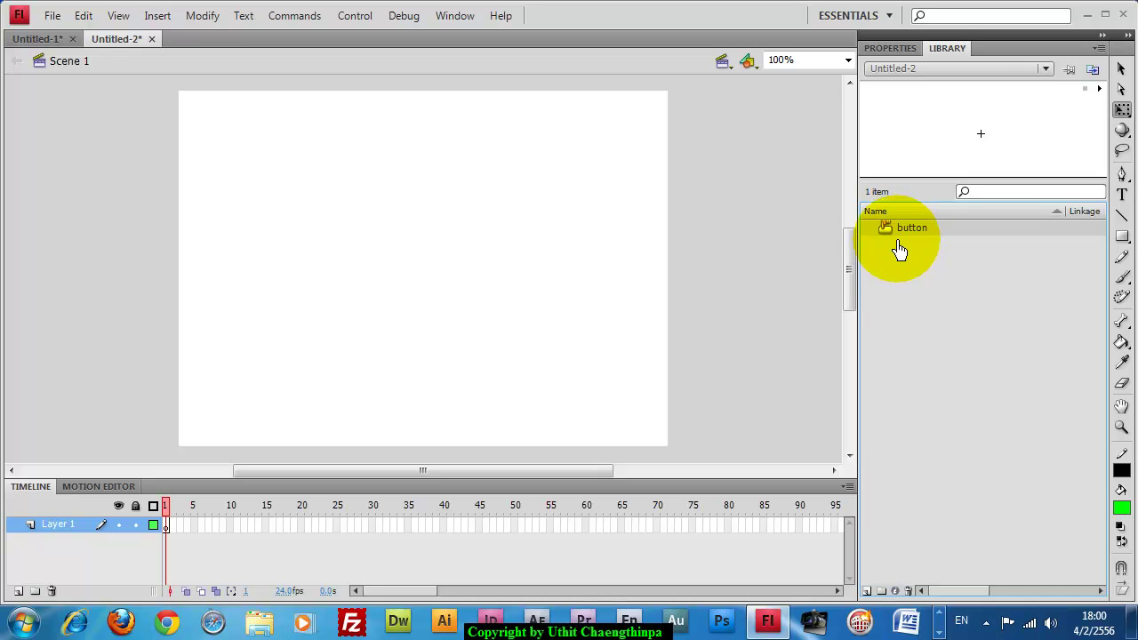
left_click_drag(911, 235, 428, 285)
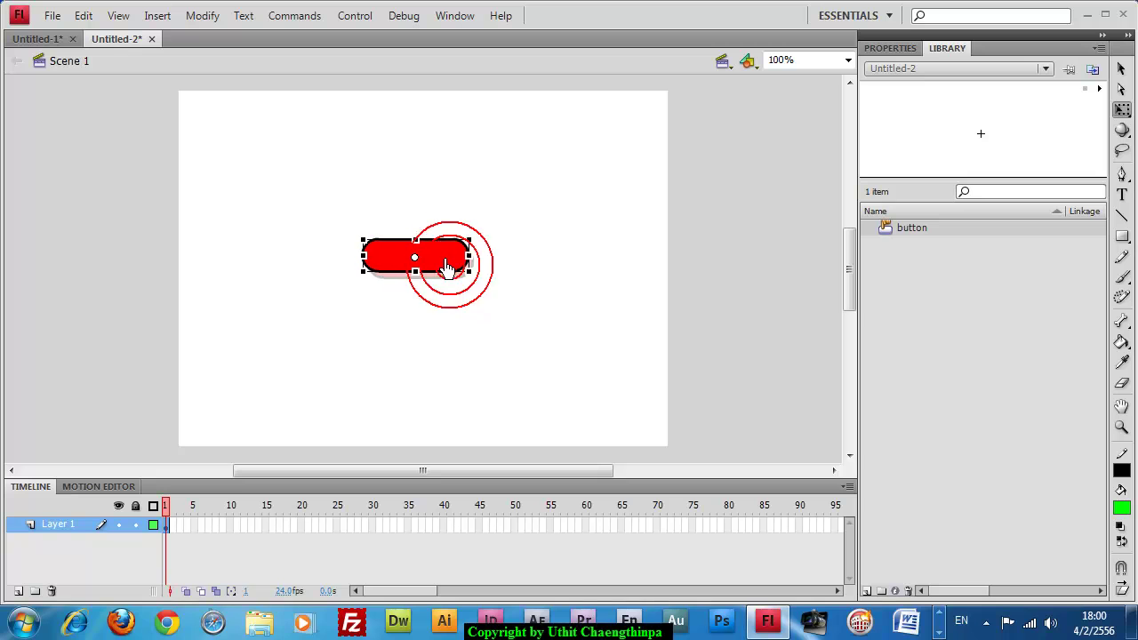
left_click(1122, 69)
left_click(484, 301)
left_click(473, 313)
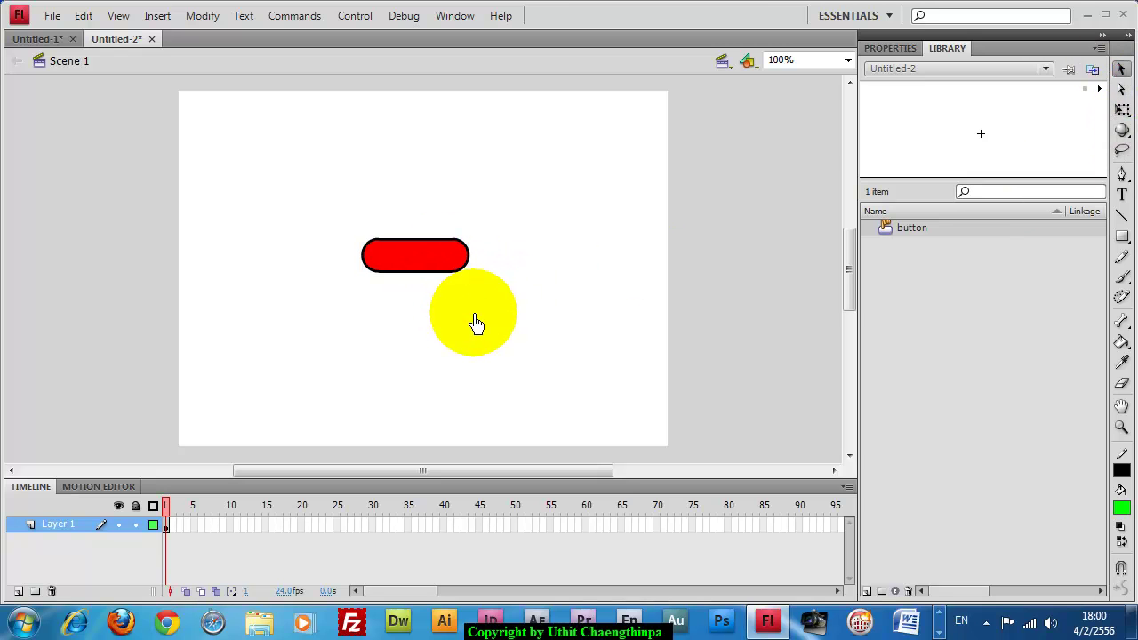
Test the movie, try the button's Over and Down states several times, and close the preview.
key("ctrl+Return")
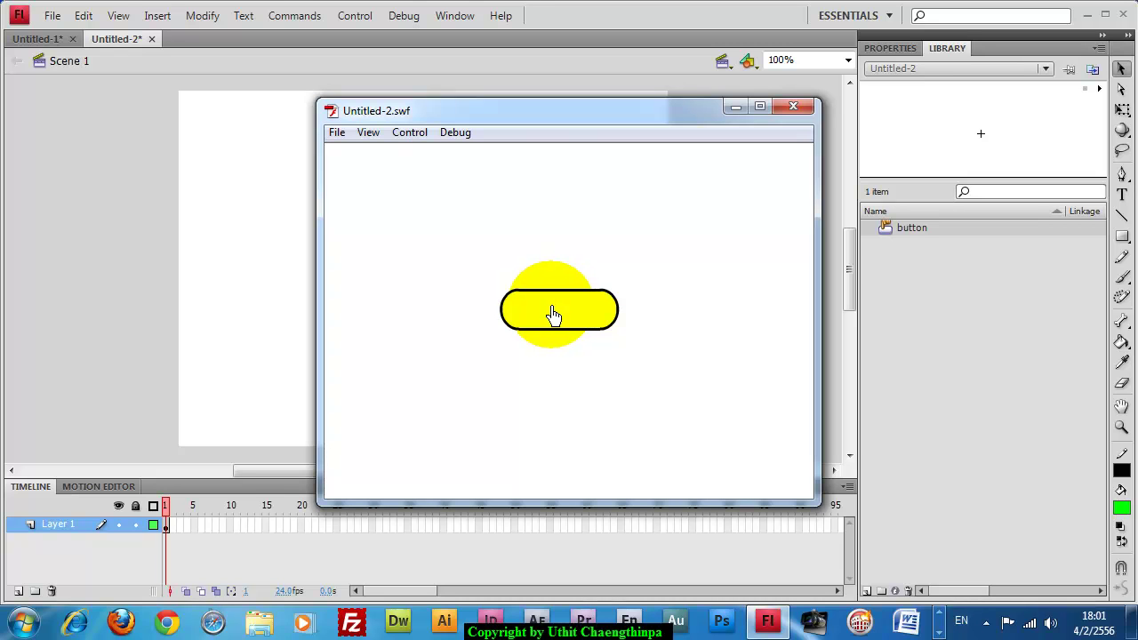
left_click(552, 316)
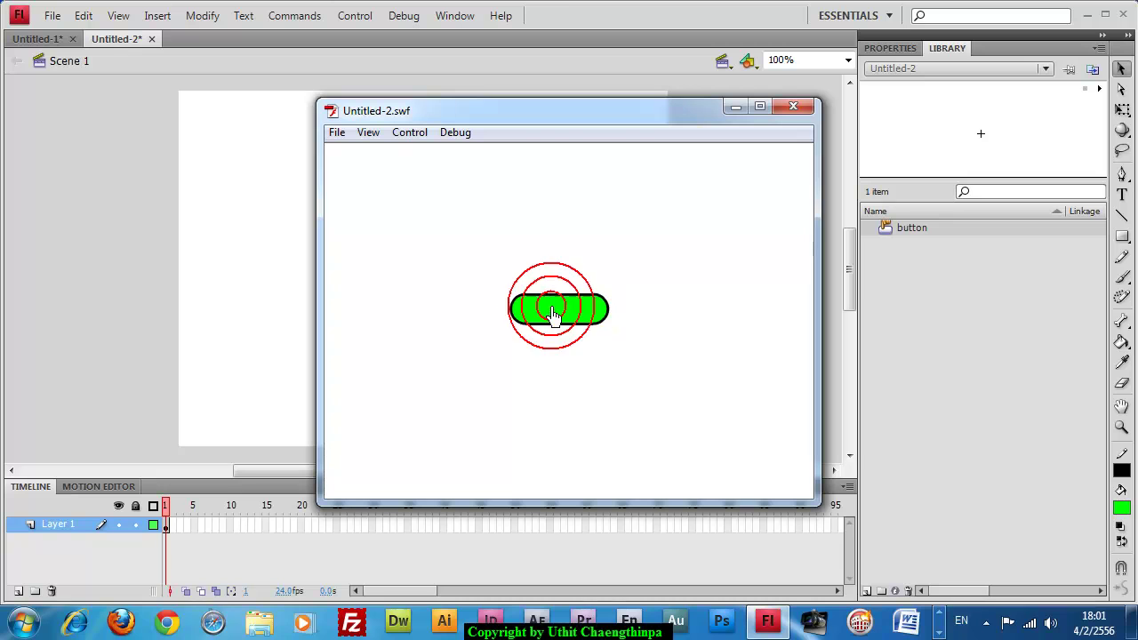
left_click(552, 315)
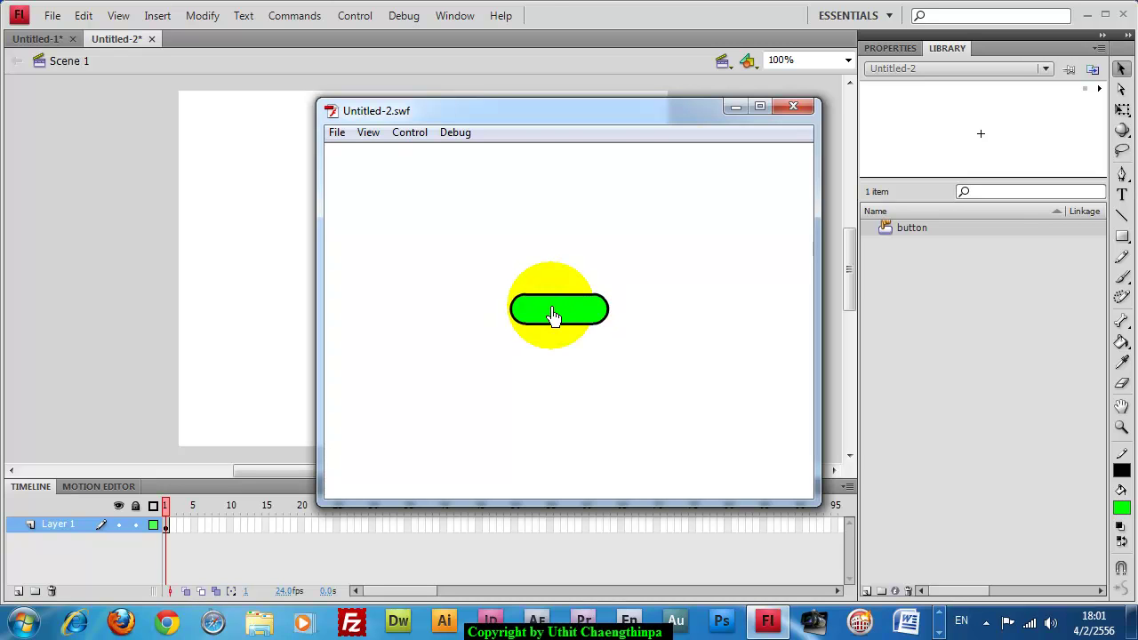
left_click(566, 320)
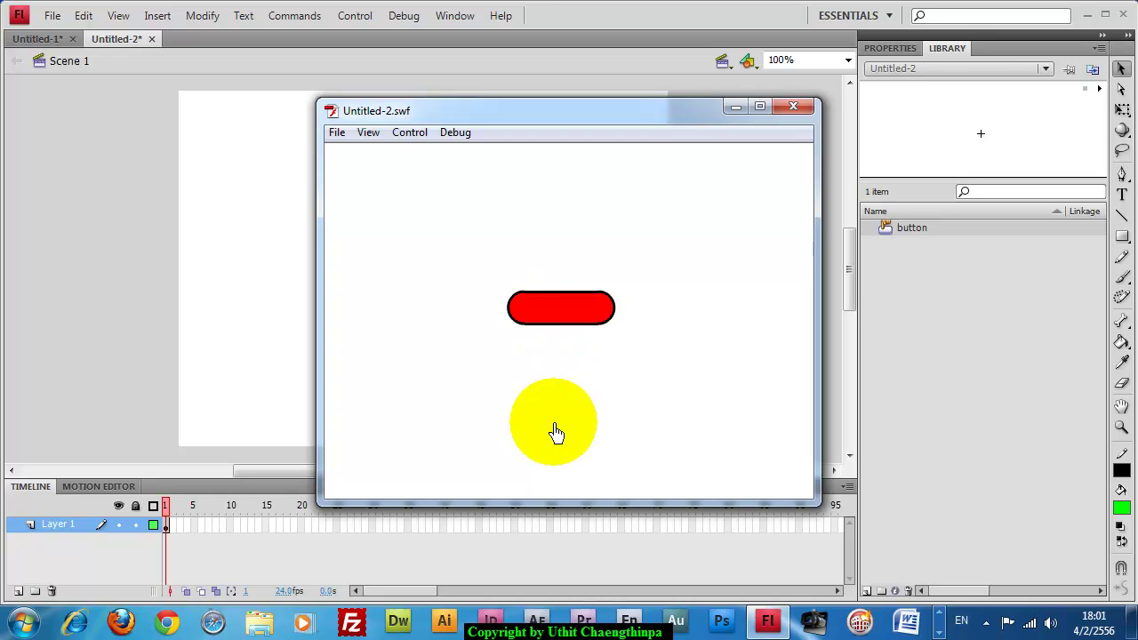
left_click(559, 321)
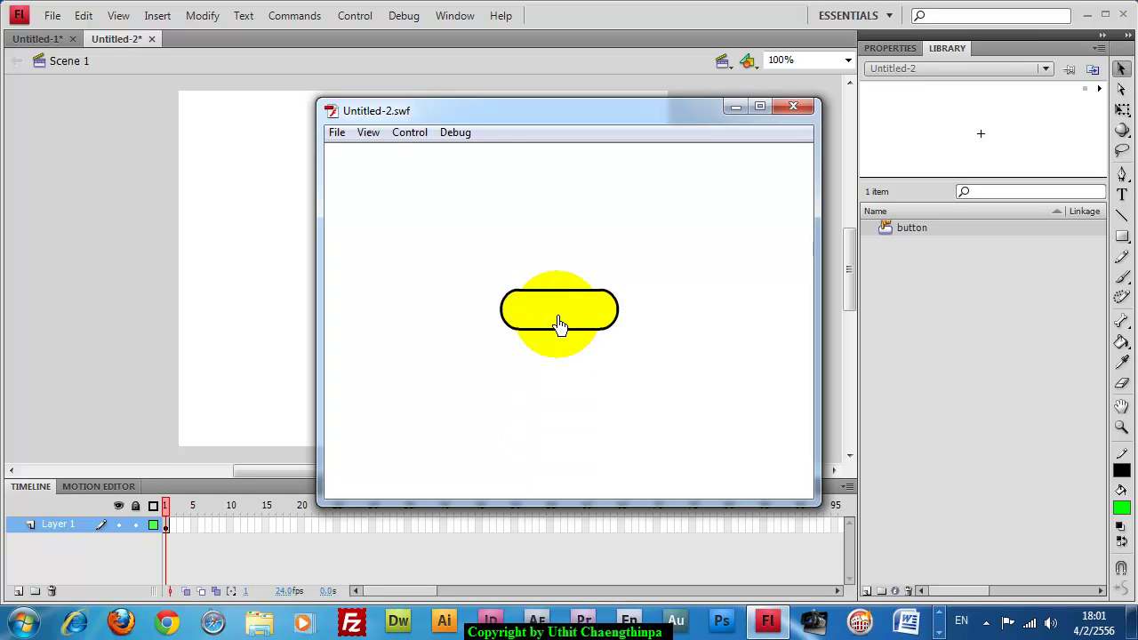
left_click(569, 316)
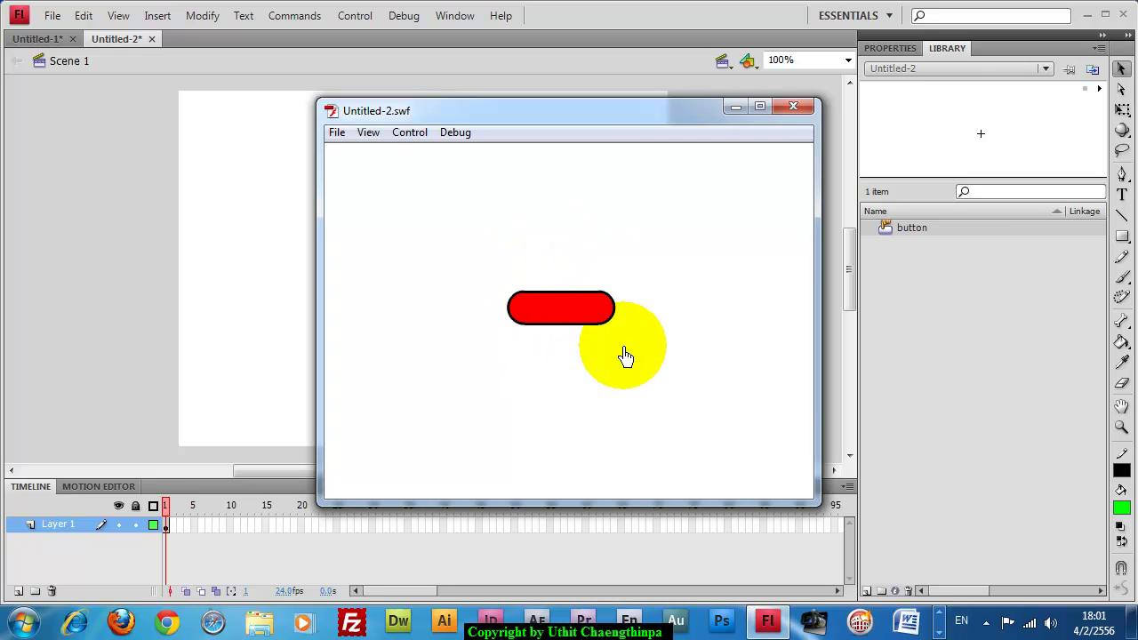
left_click(792, 107)
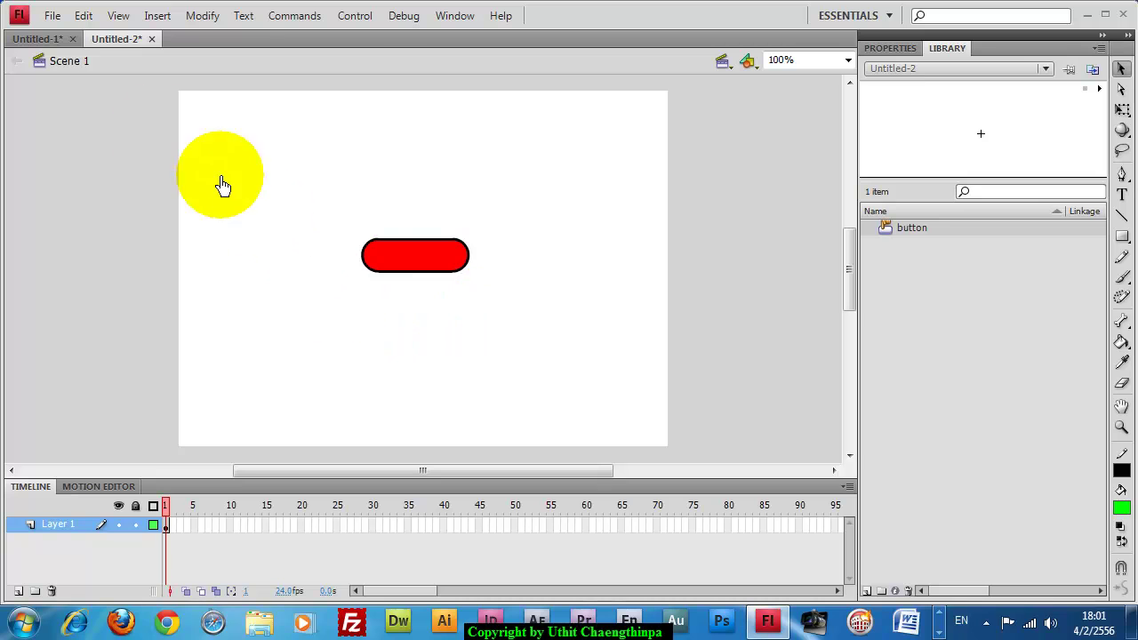
Create a new Flash File (ActionScript 3.0) document.
left_click(52, 16)
left_click(58, 39)
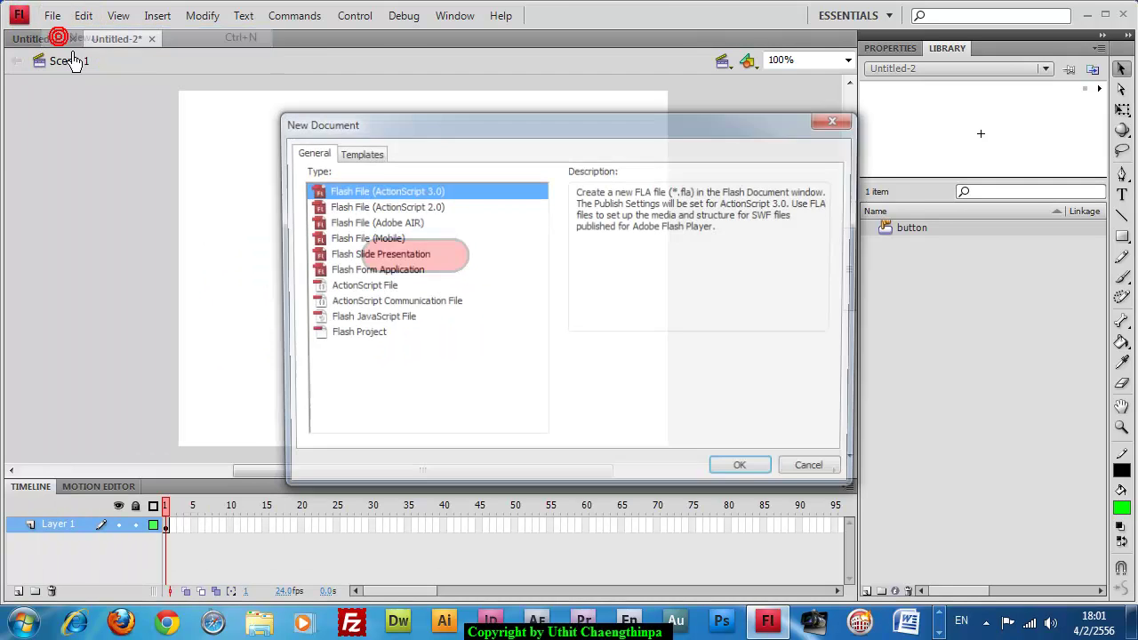
left_click(747, 469)
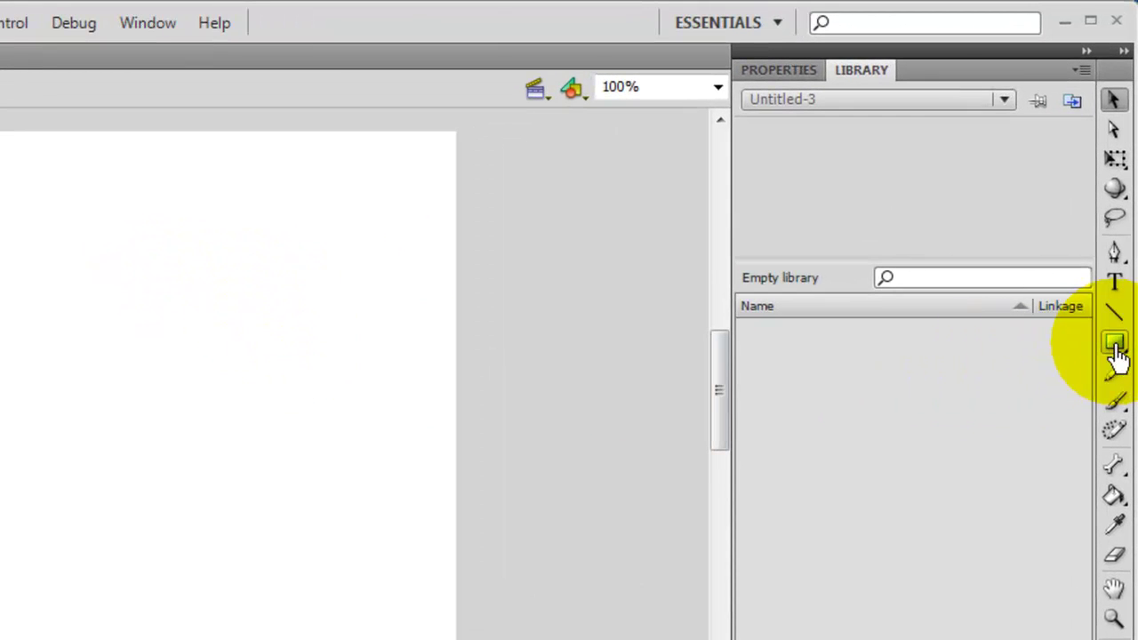
Draw a long flat oval near the middle of the stage with a #CC9900 fill and a 3.00 black outline.
left_click(1116, 353)
left_click(952, 368)
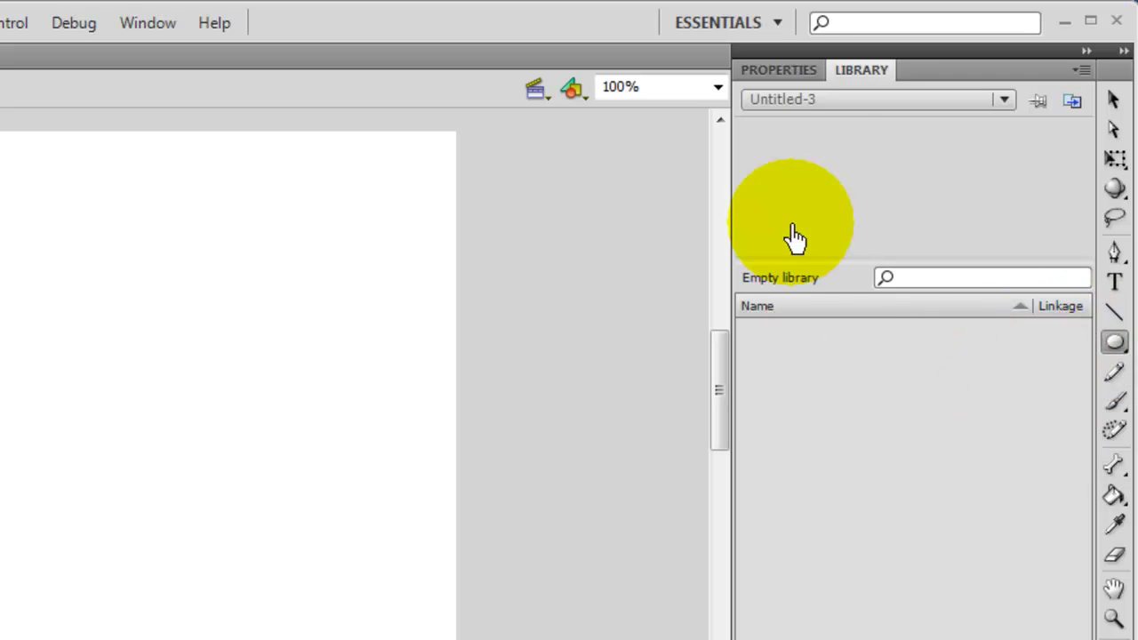
left_click(776, 70)
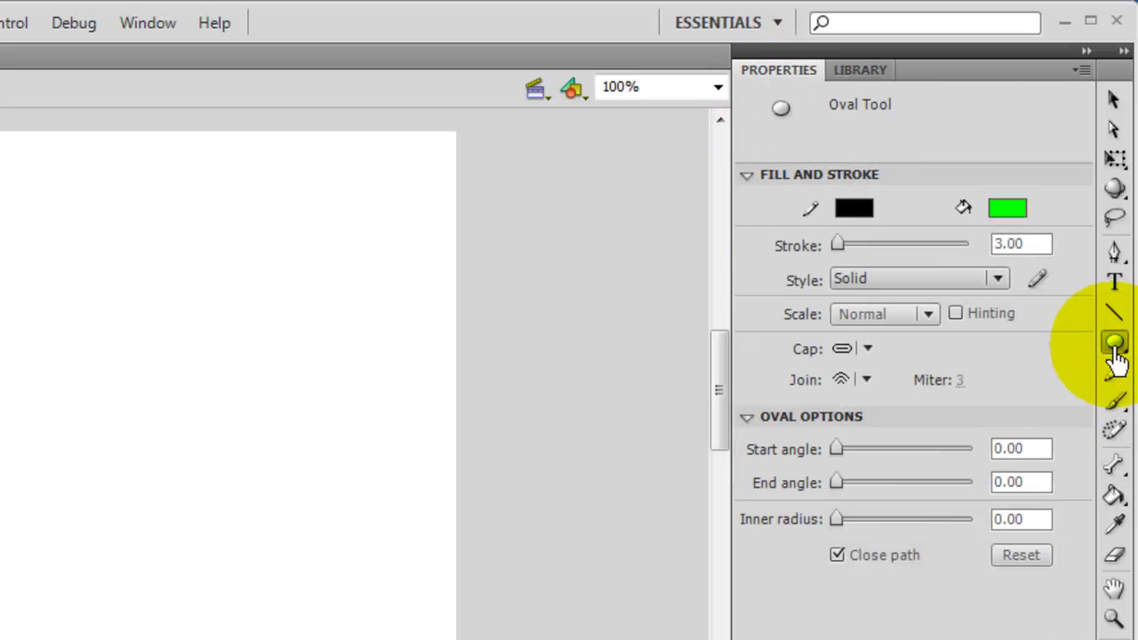
left_click(1007, 208)
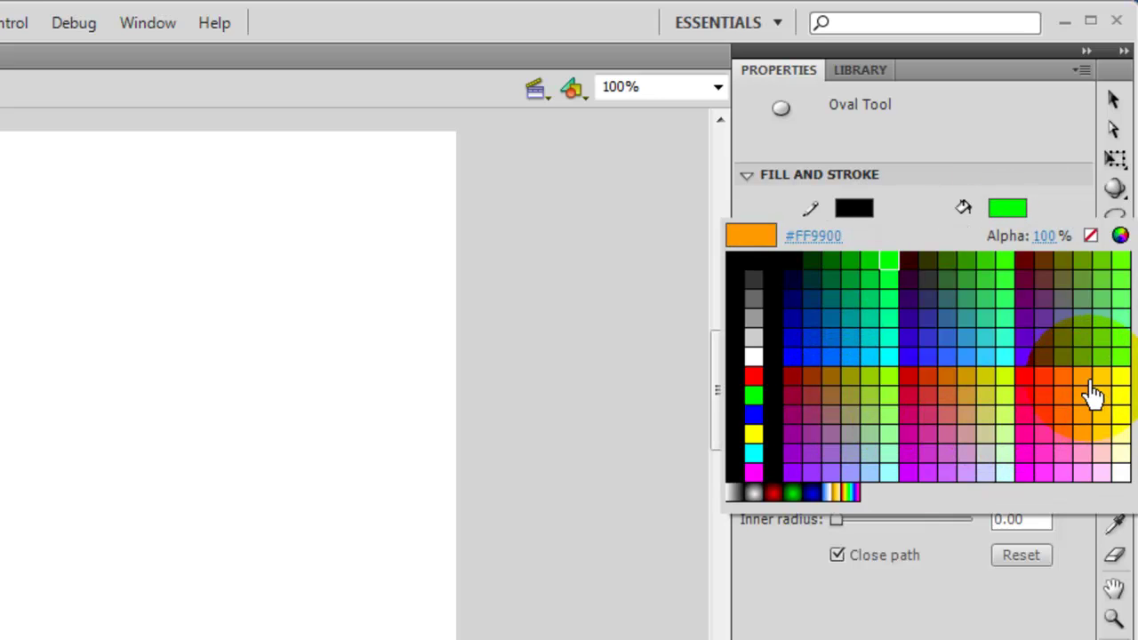
left_click(964, 393)
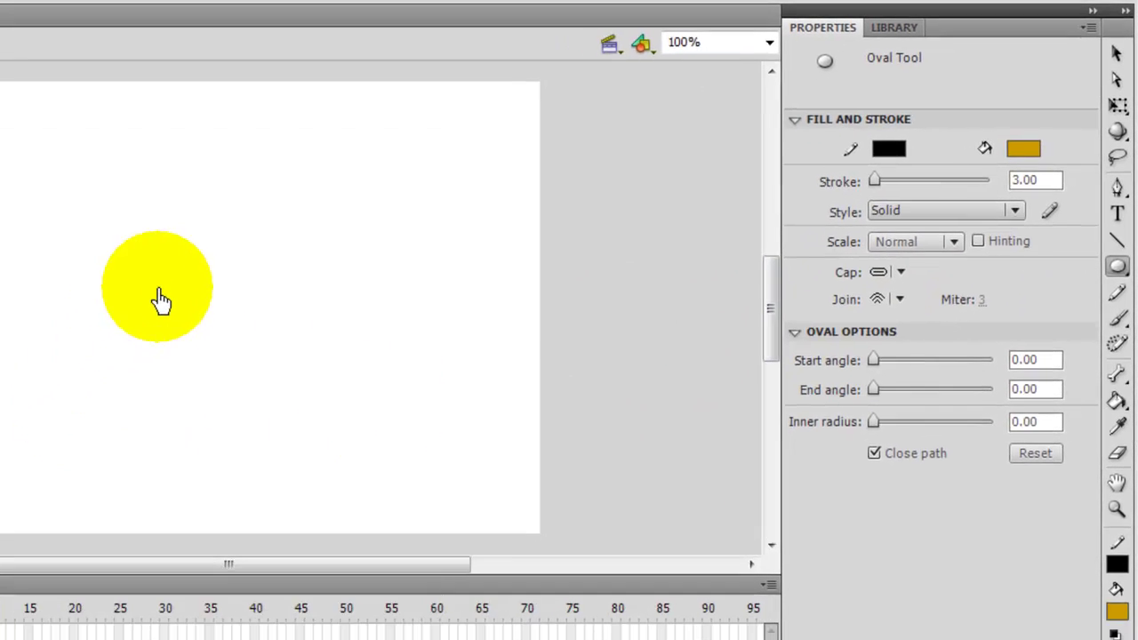
left_click_drag(15, 352, 175, 390)
left_click_drag(299, 306, 346, 303)
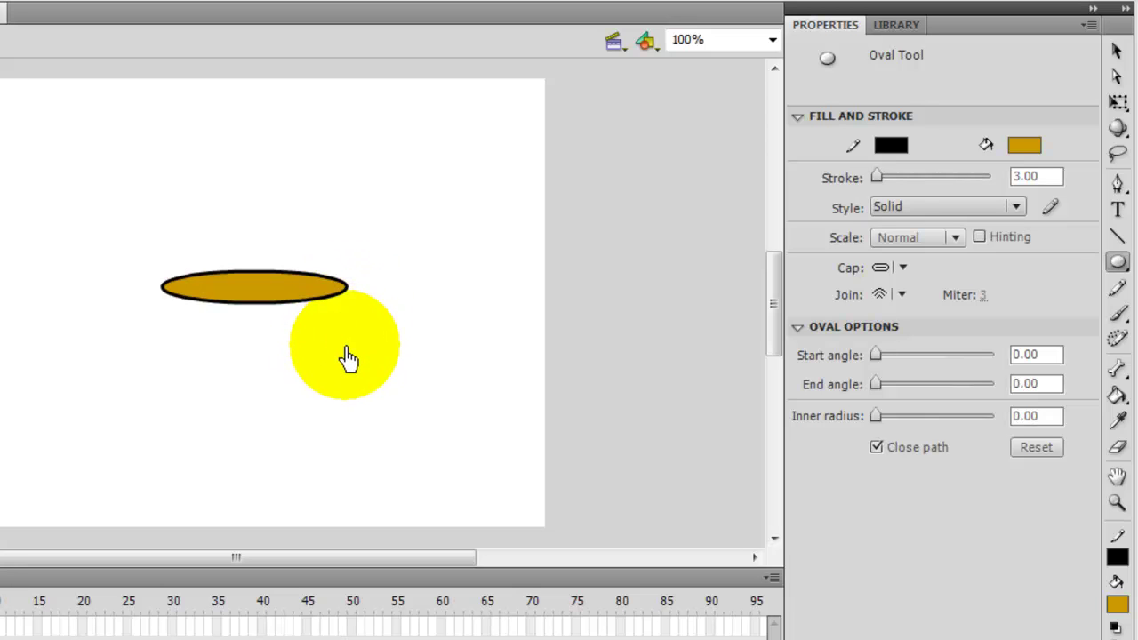
Draw three vertical black lines across the flat oval to divide the butterfly's body into four segments.
left_click(1117, 235)
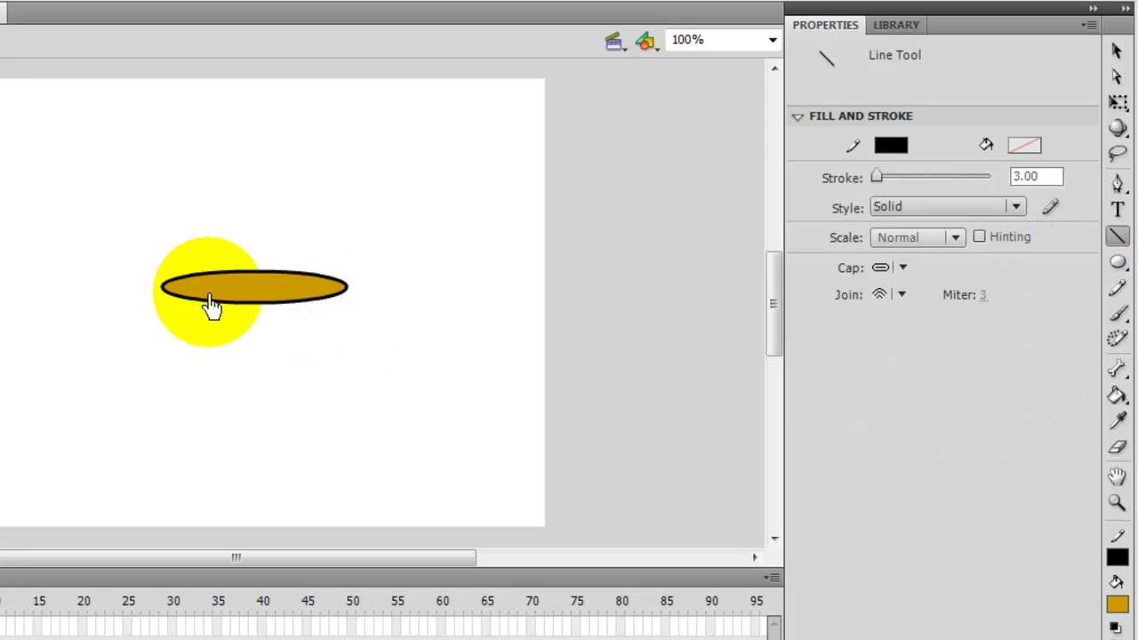
left_click_drag(210, 272, 213, 310)
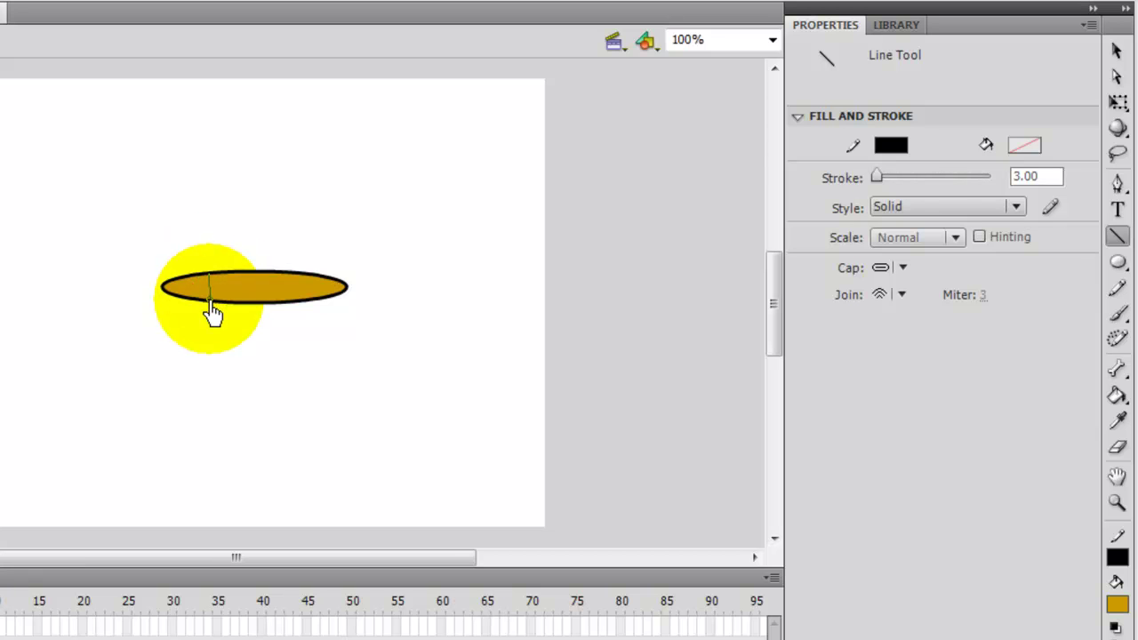
left_click_drag(260, 270, 261, 303)
left_click_drag(304, 272, 306, 304)
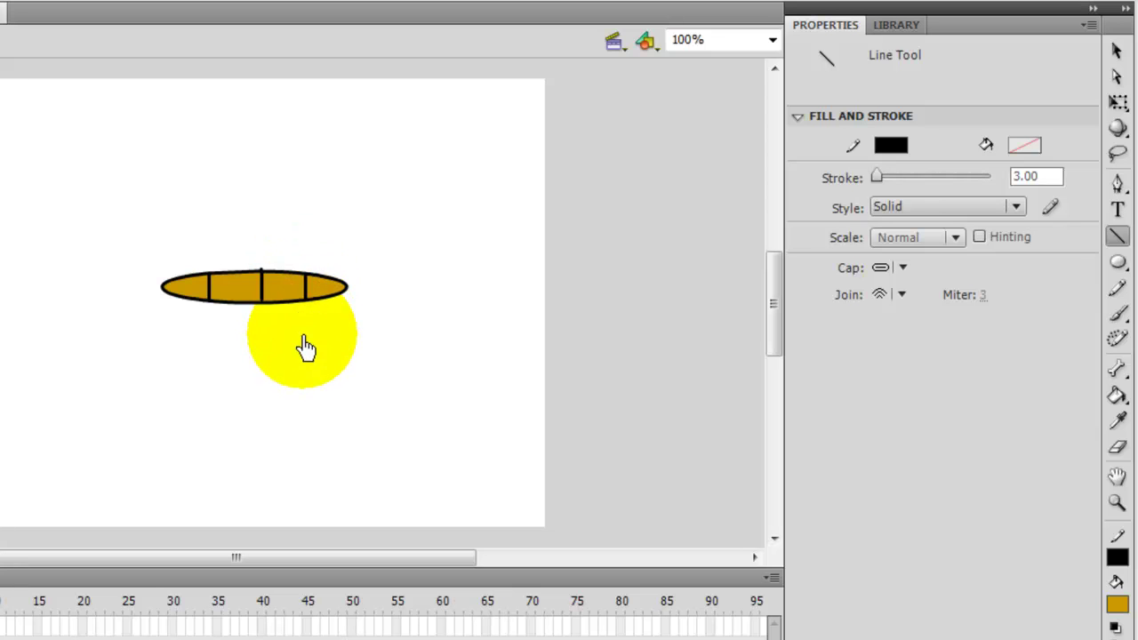
Draw a tiny black-filled oval on the empty stage and place it as an eye inside the body's left end segment.
left_click(1118, 261)
left_click(1024, 148)
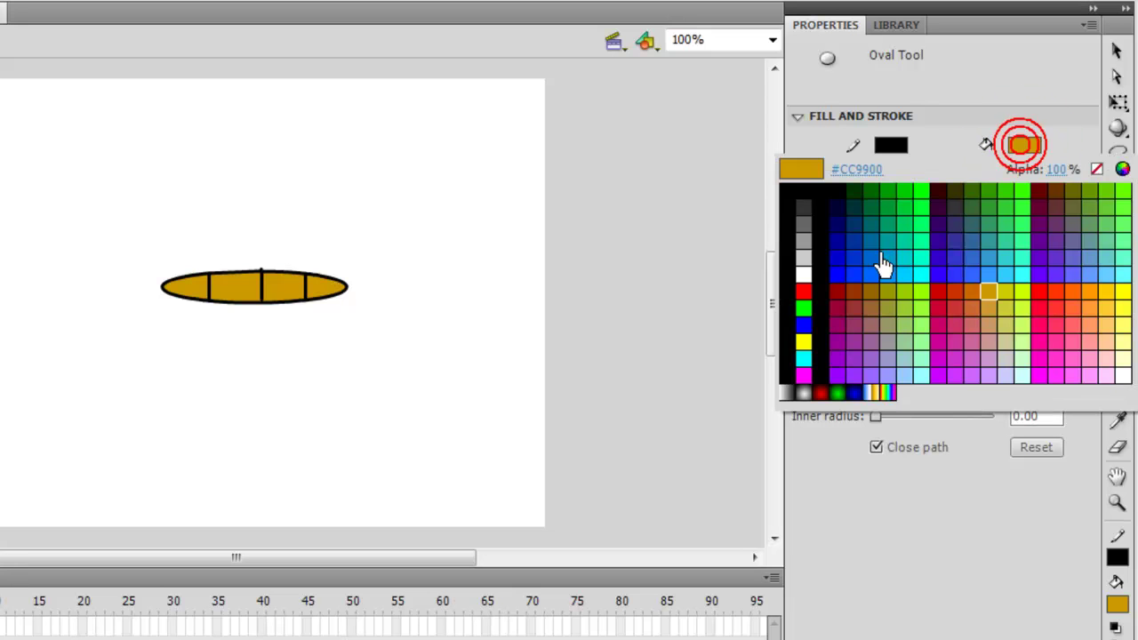
left_click(822, 283)
left_click(502, 243)
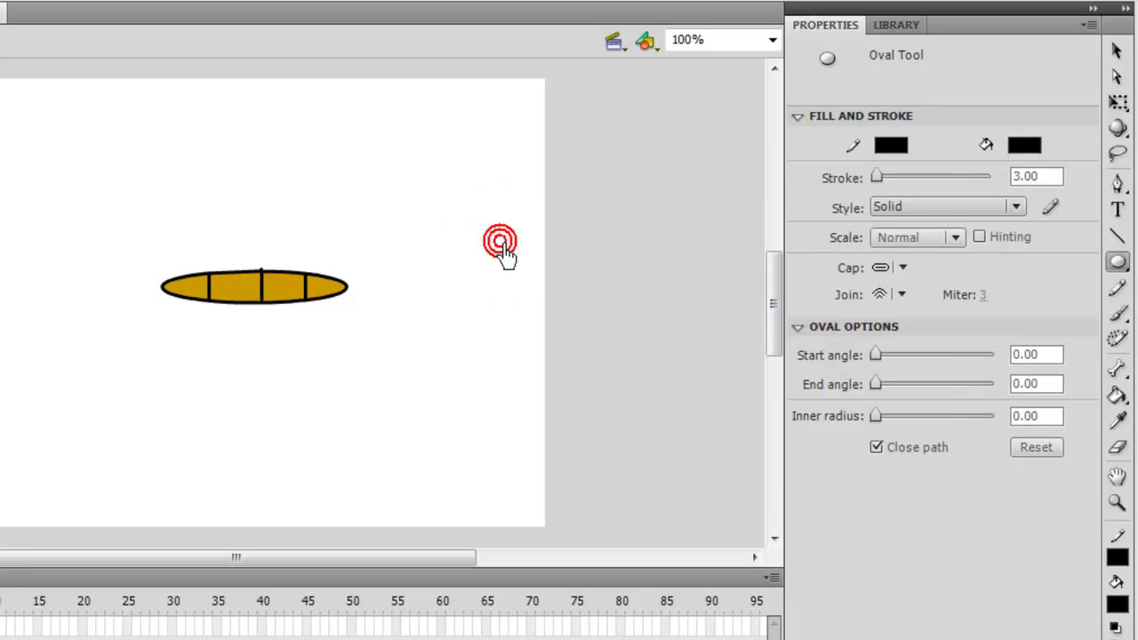
left_click(1117, 54)
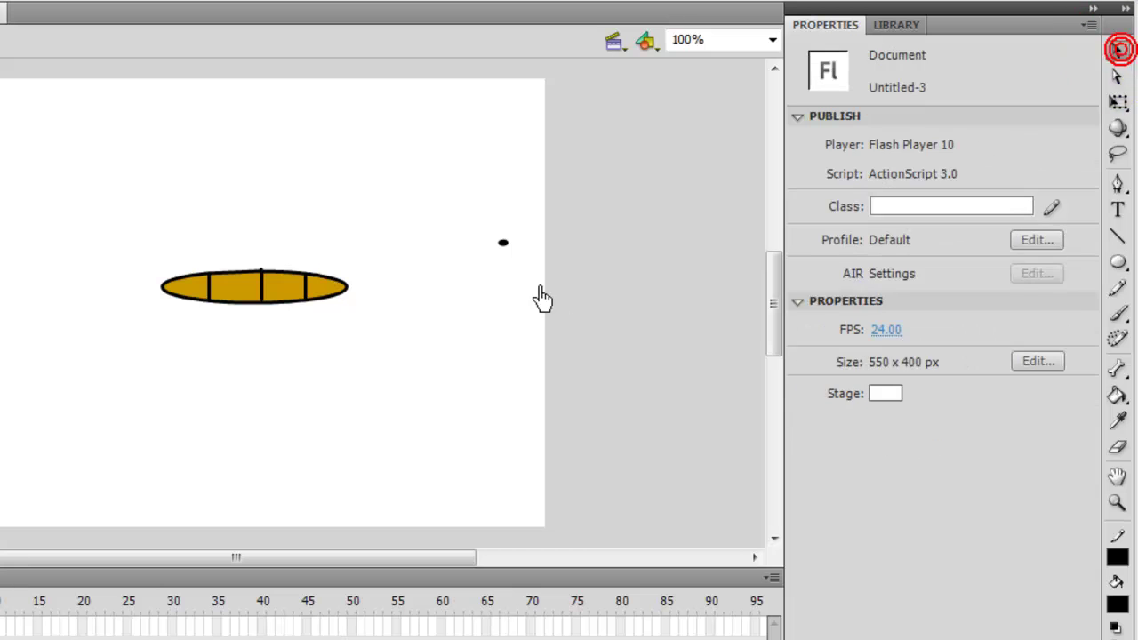
left_click(502, 243)
left_click_drag(502, 245, 193, 288)
left_click(388, 323)
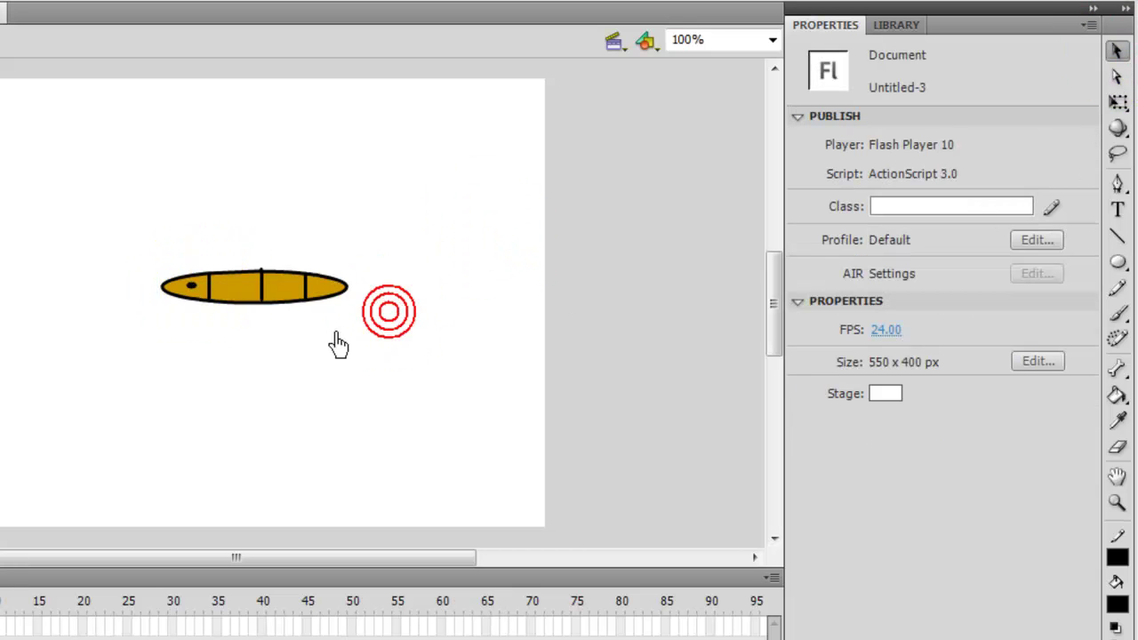
Select the whole body with its lines and eye, move it slightly down and to the left, and deselect it.
left_click_drag(98, 240, 416, 392)
left_click_drag(261, 302, 244, 314)
left_click(340, 369)
left_click_drag(348, 396, 347, 396)
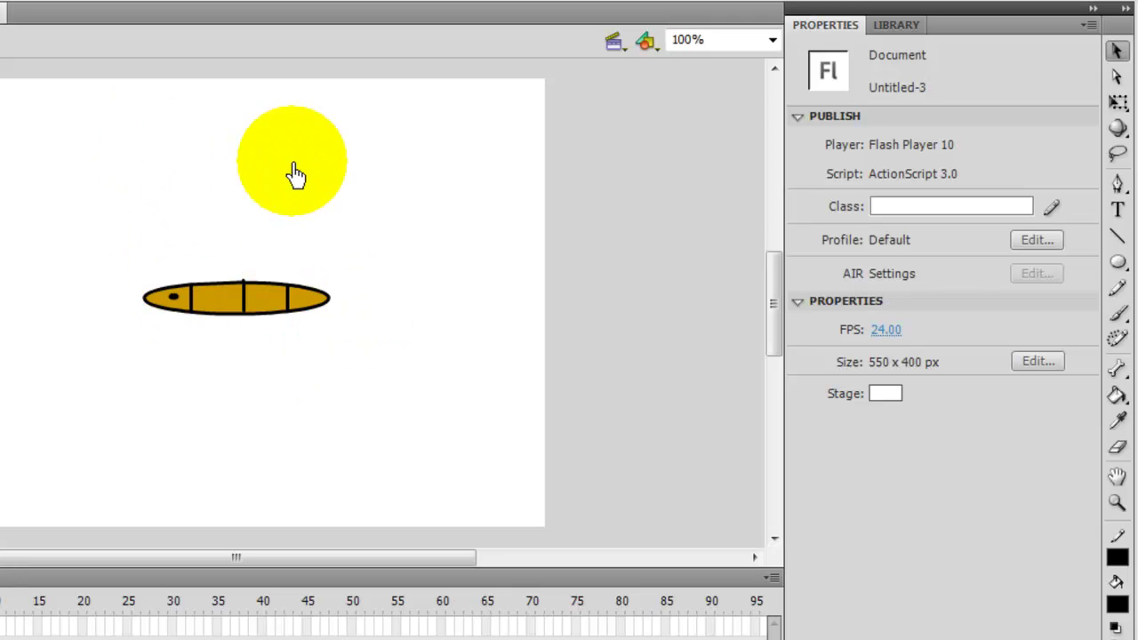
Draw a large oval above the body for the wing and change its fill to pink (#FF0098).
left_click(1117, 264)
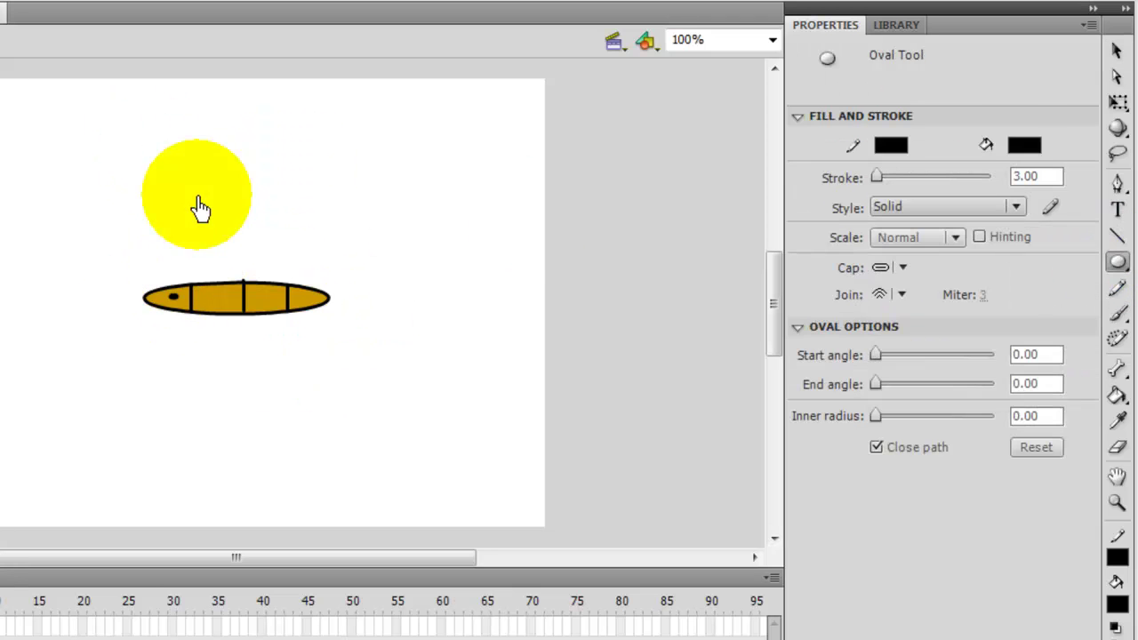
left_click_drag(153, 151, 345, 249)
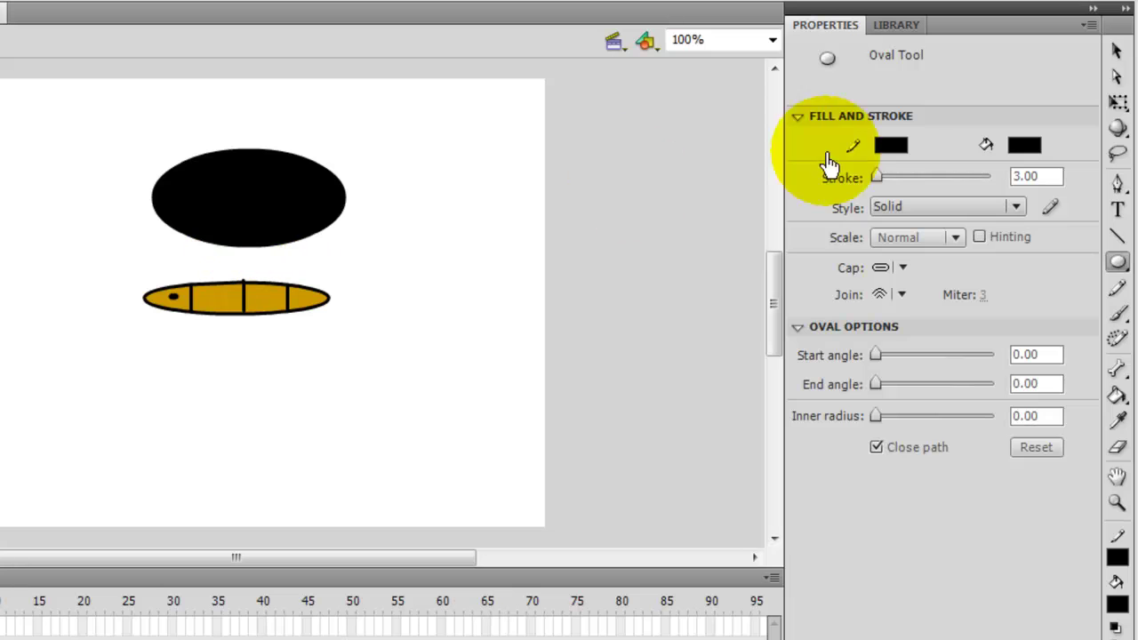
left_click(1117, 53)
left_click(258, 221)
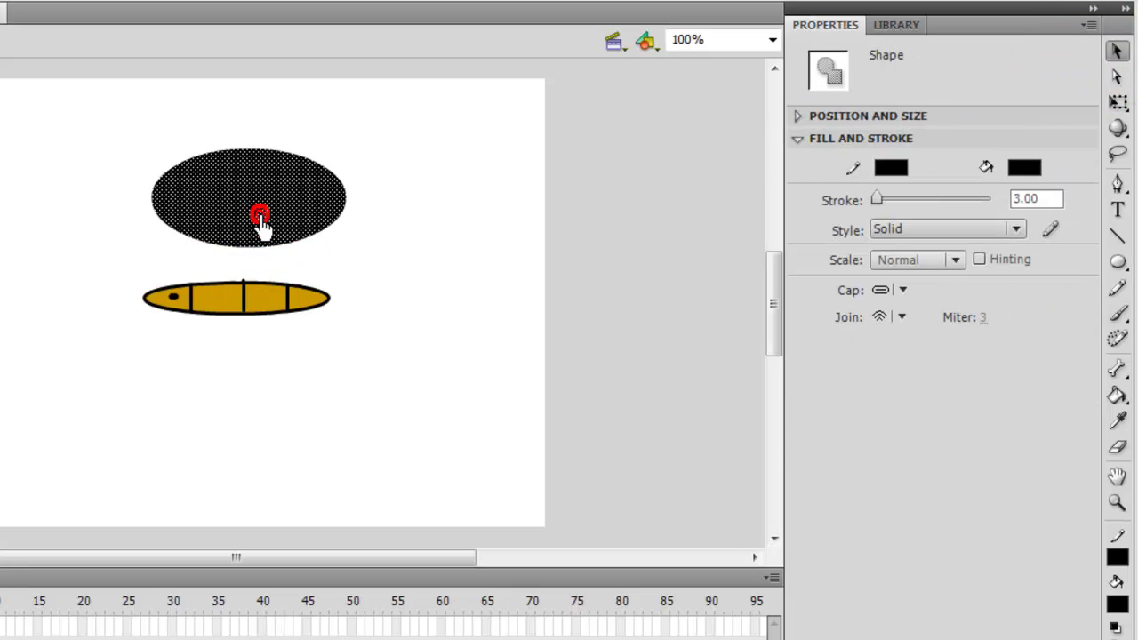
left_click(1024, 169)
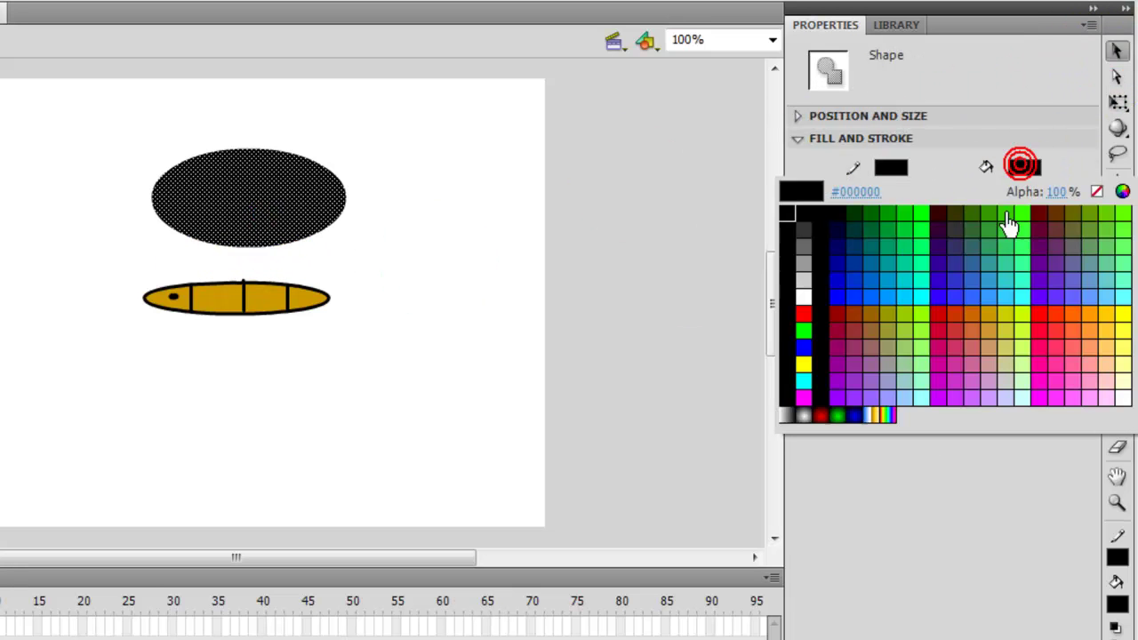
left_click(1038, 368)
left_click(421, 257)
Move the pink wing oval with its outline down until it touches the top of the body, and deselect it.
left_click(269, 208)
left_click_drag(291, 214, 309, 247)
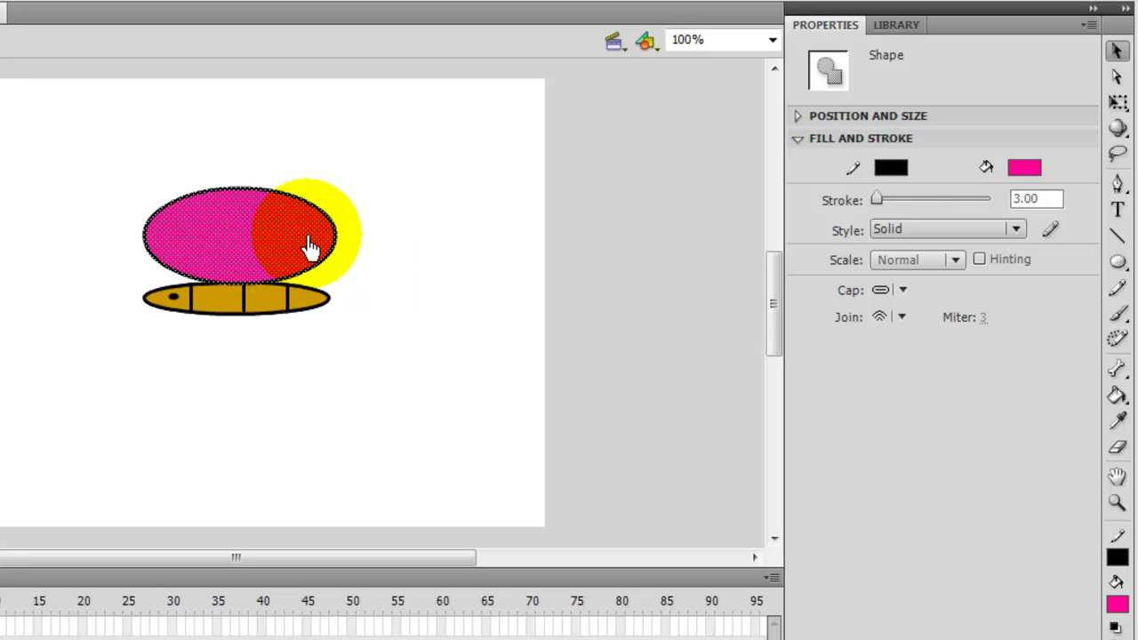
left_click(430, 261)
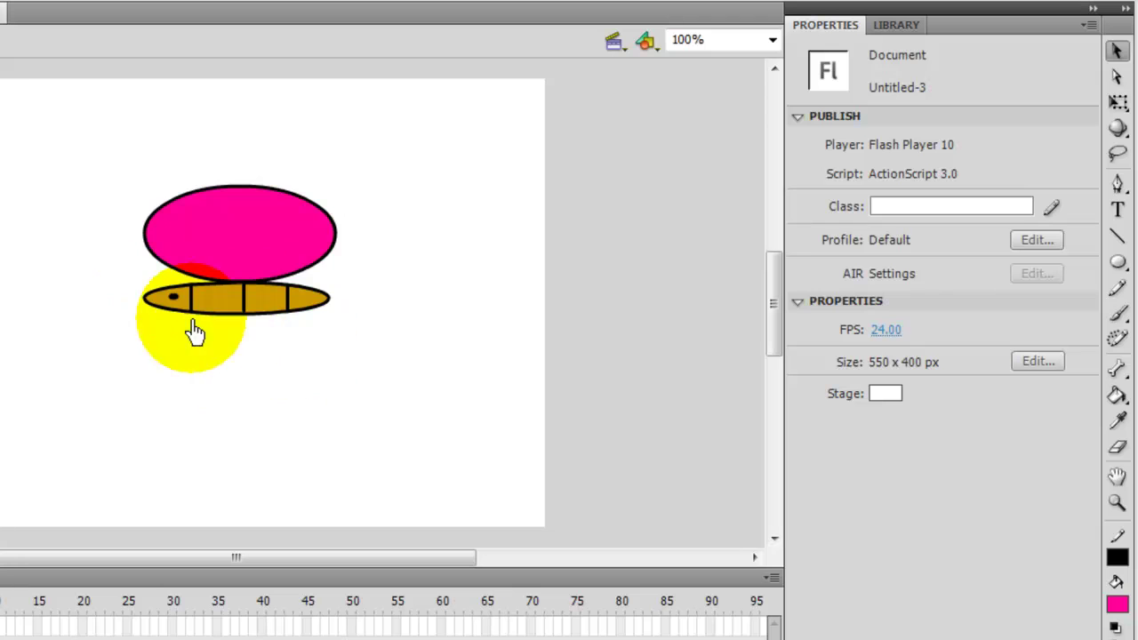
Draw seven small white ovals with a 1.00 black outline as spots across the pink wing, the largest in its centre.
left_click(1117, 263)
left_click(1025, 147)
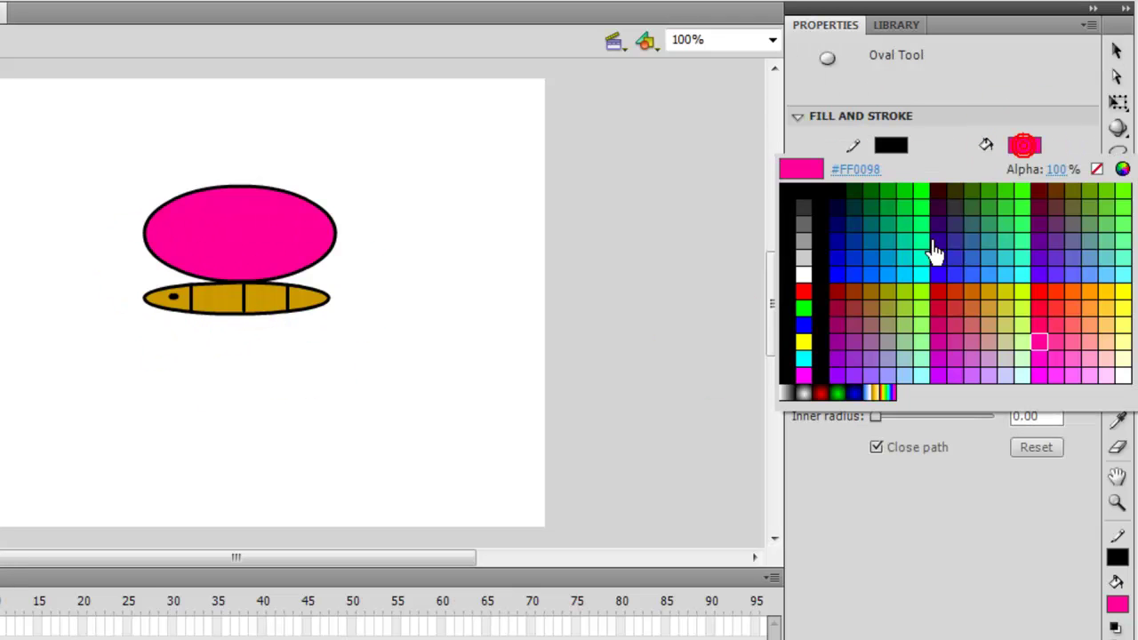
left_click(801, 277)
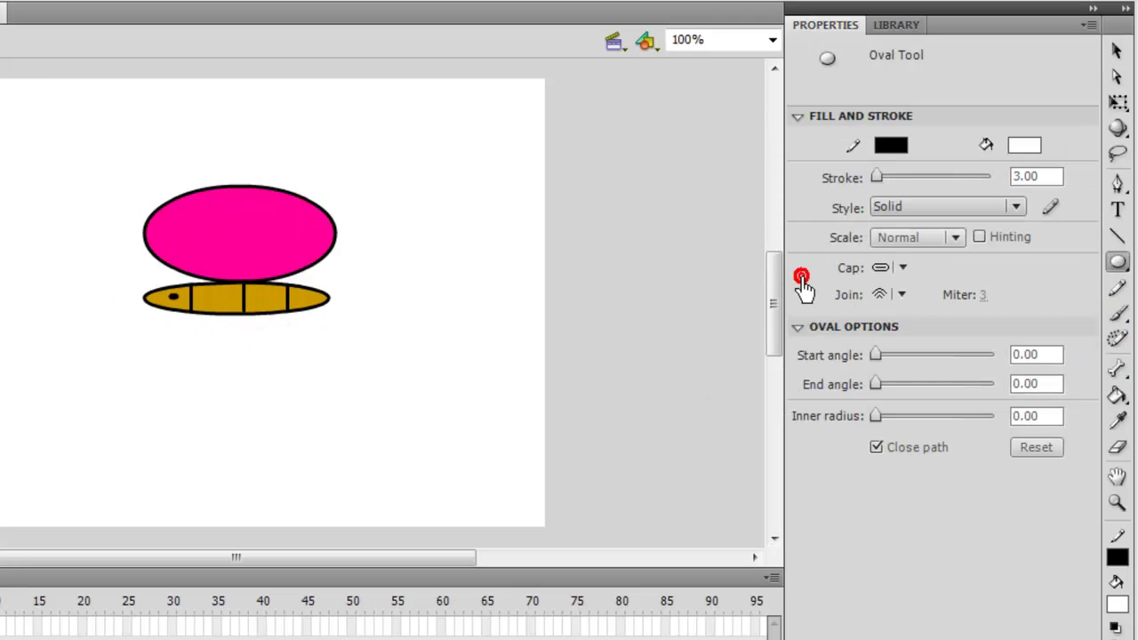
left_click(1038, 176)
mouse_move(223, 226)
left_mouse_down()
mouse_move(233, 228)
mouse_move(219, 241)
mouse_move(266, 246)
left_mouse_up()
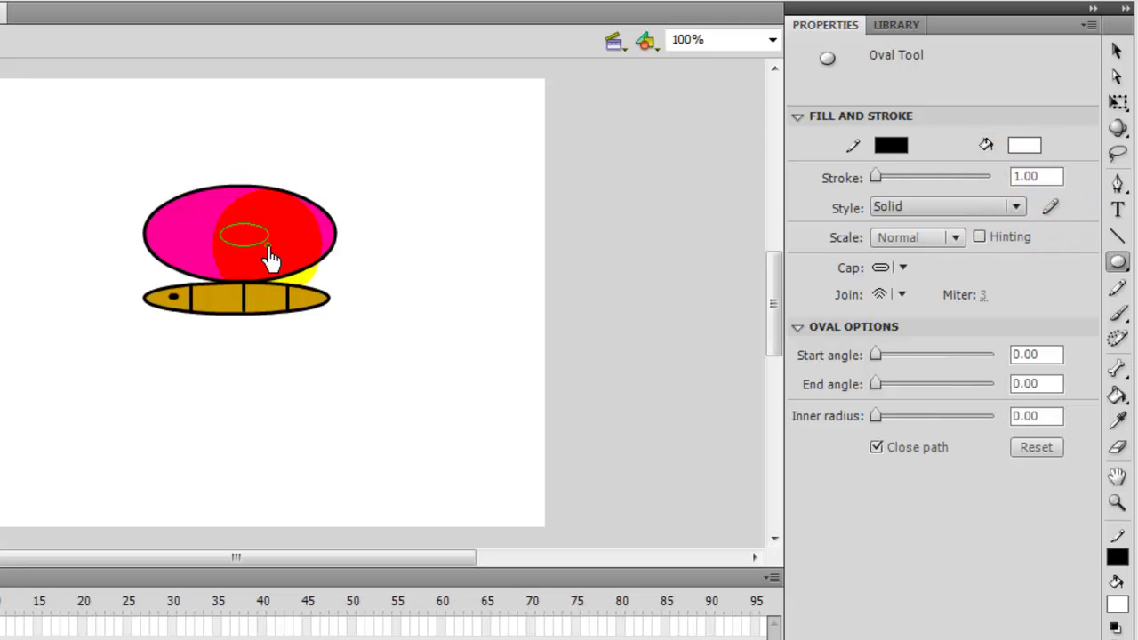
left_click_drag(178, 214, 188, 251)
mouse_move(275, 212)
left_mouse_down()
mouse_move(312, 221)
mouse_move(299, 254)
left_mouse_up()
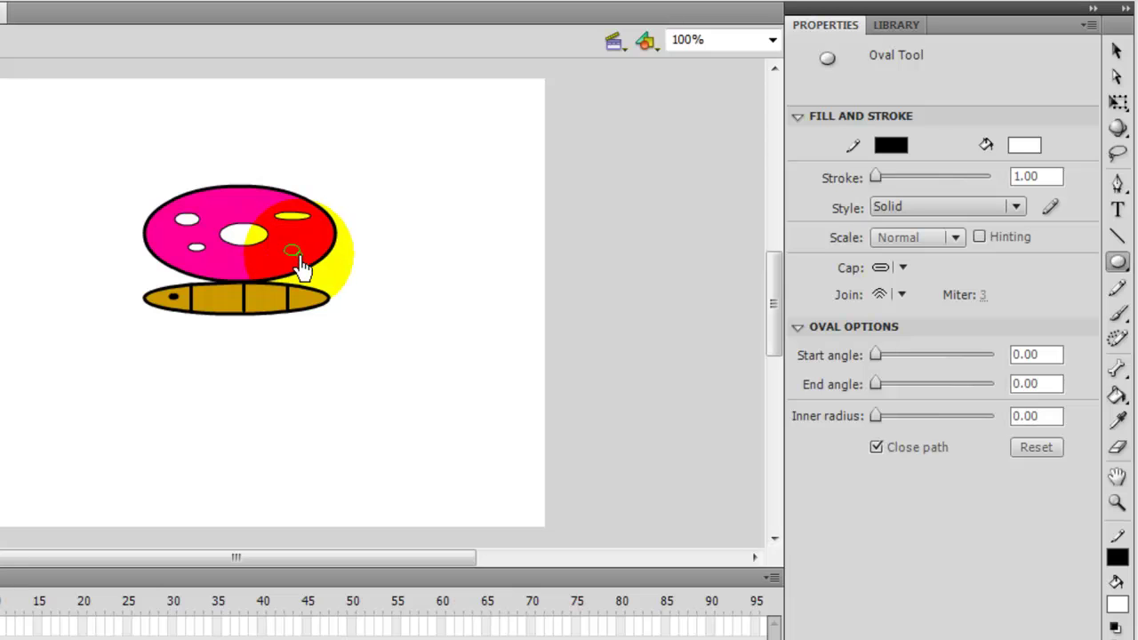
left_click_drag(239, 205, 250, 212)
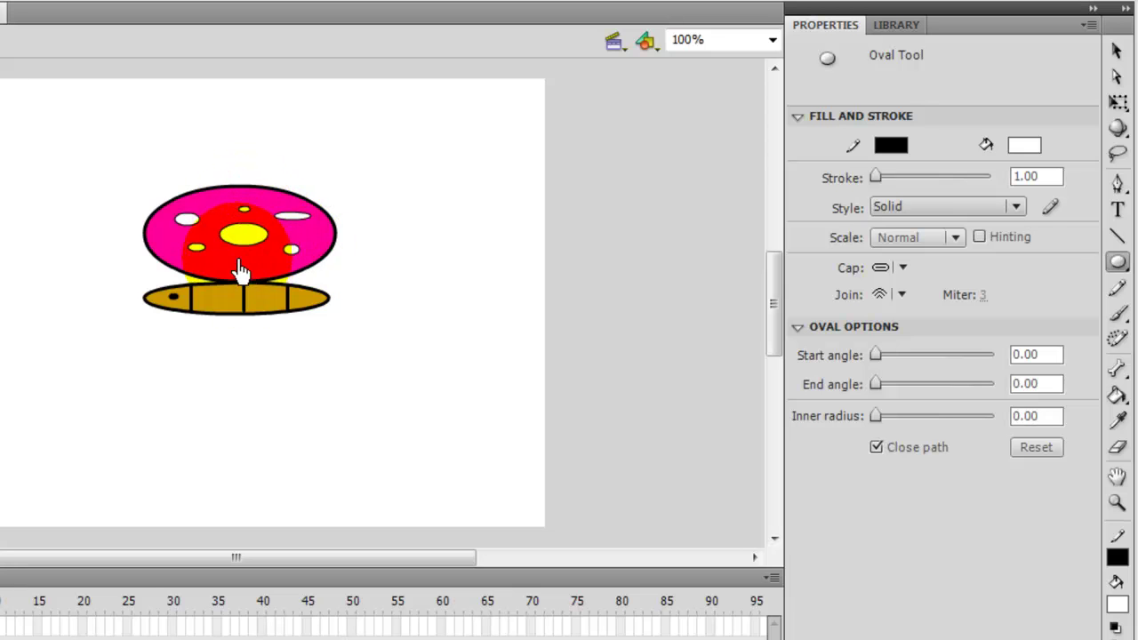
left_click_drag(240, 257, 264, 265)
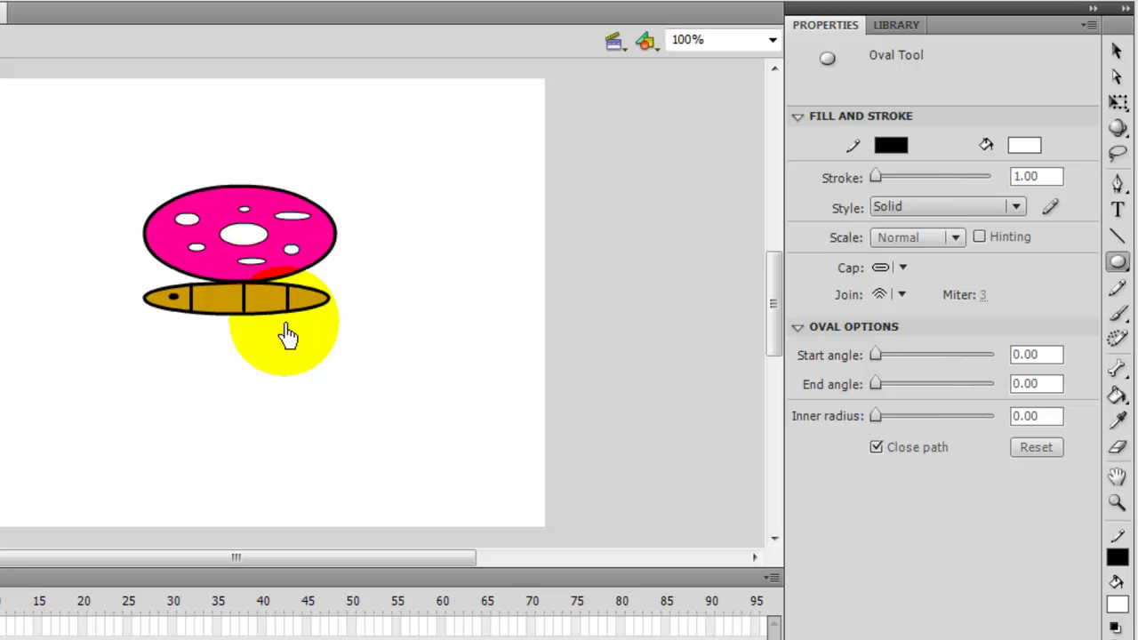
Convert the entire butterfly drawing to a Movie Clip symbol named "buterfly" and leave its instance deselected.
left_click(1117, 51)
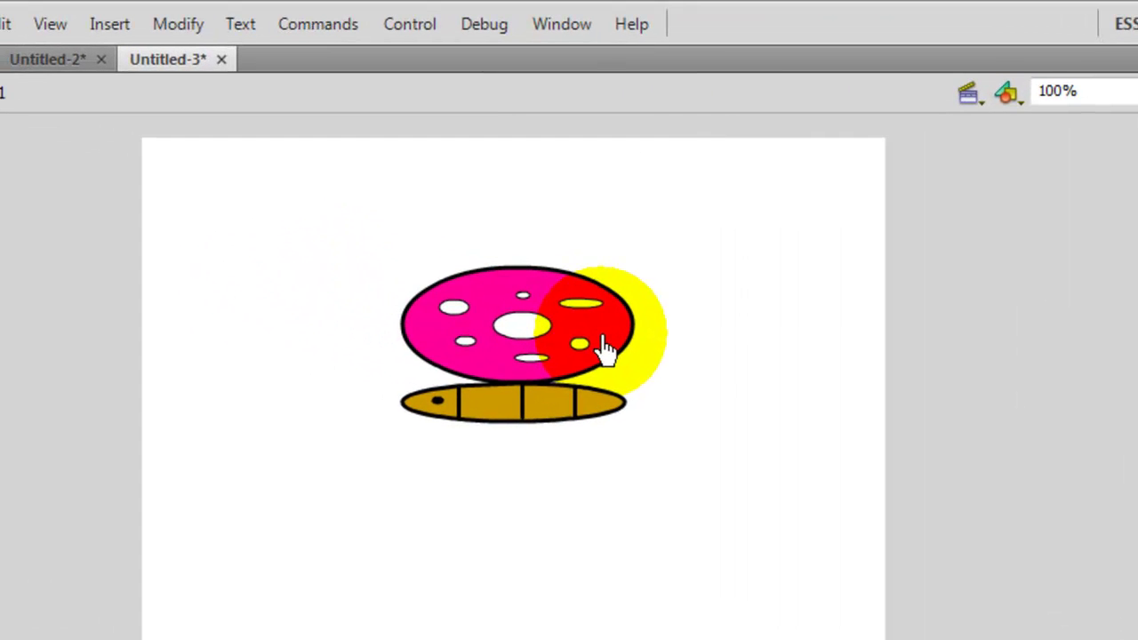
left_click_drag(312, 194, 756, 533)
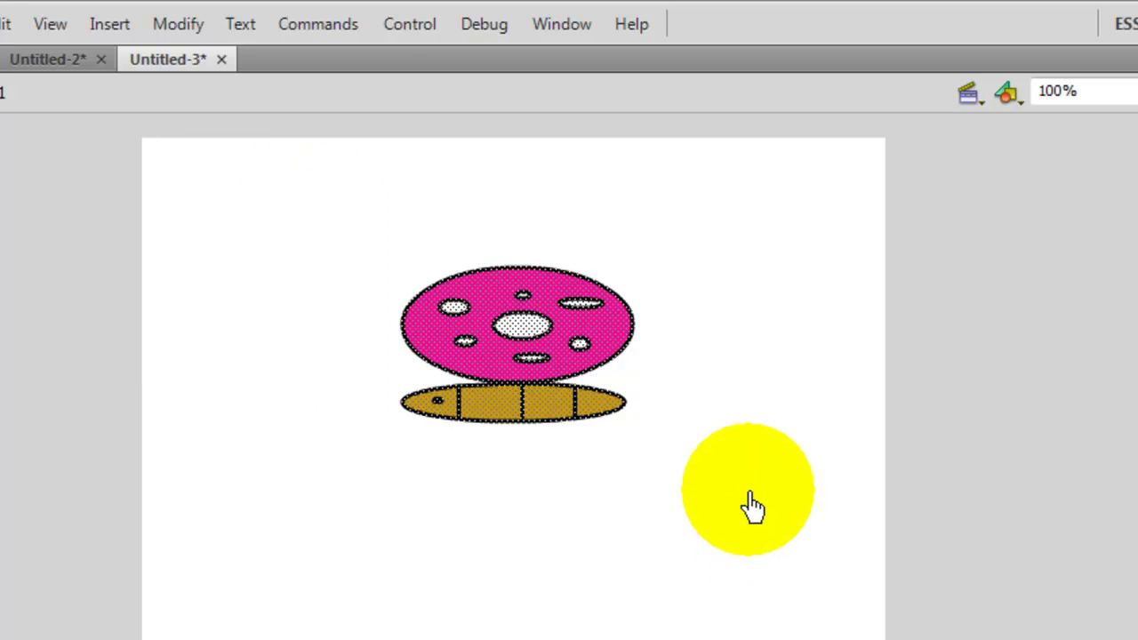
key("F8")
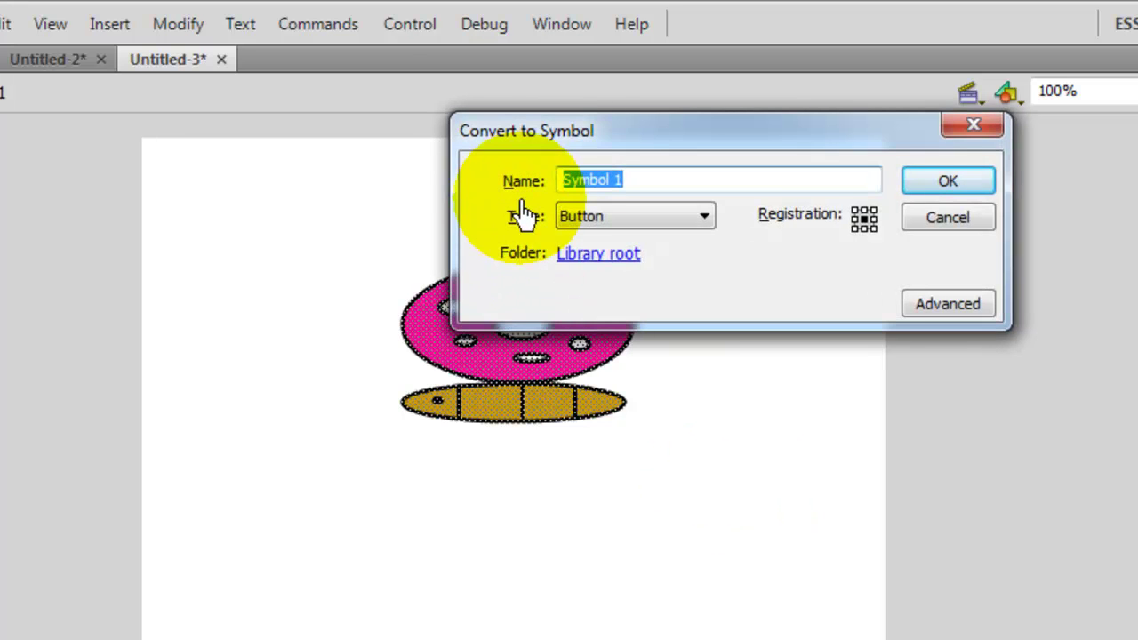
left_click_drag(572, 141, 706, 141)
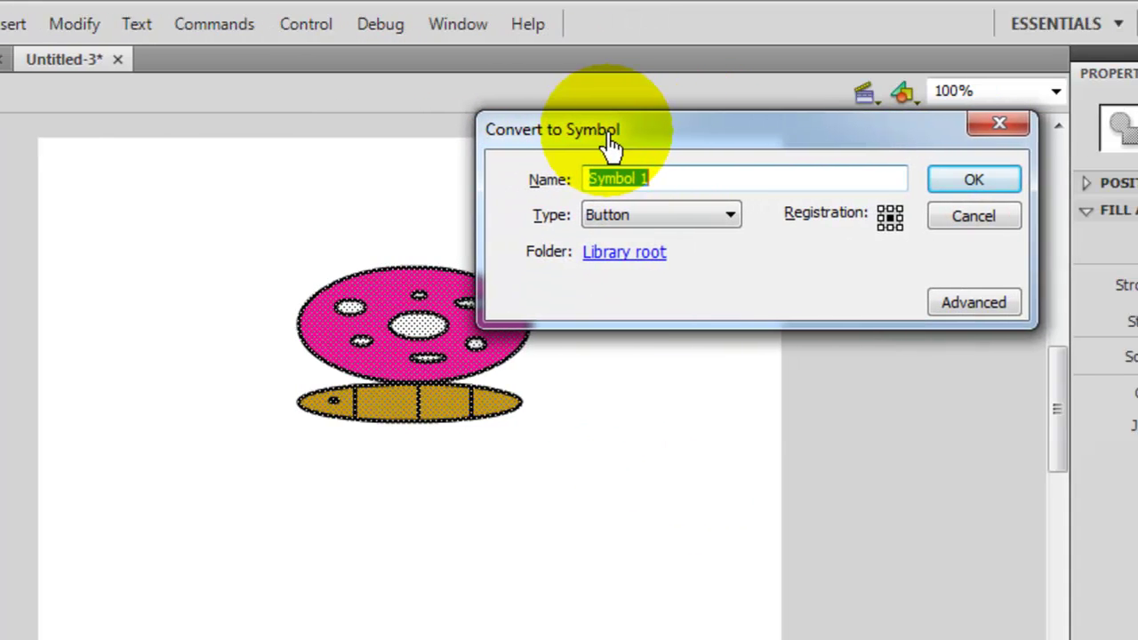
type("buterfly")
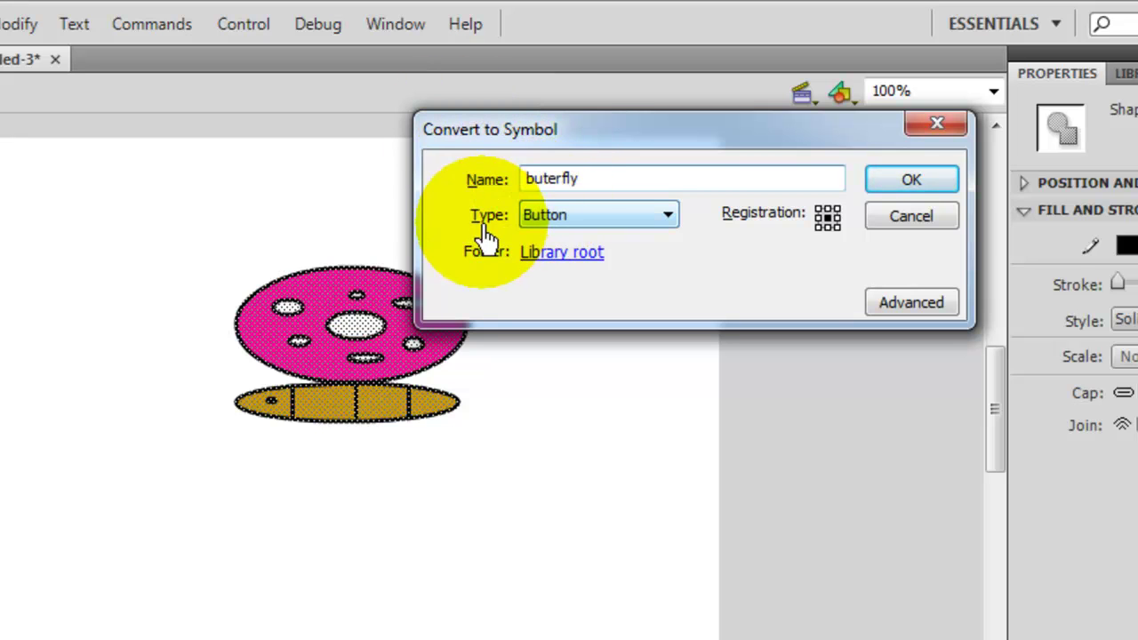
left_click(605, 214)
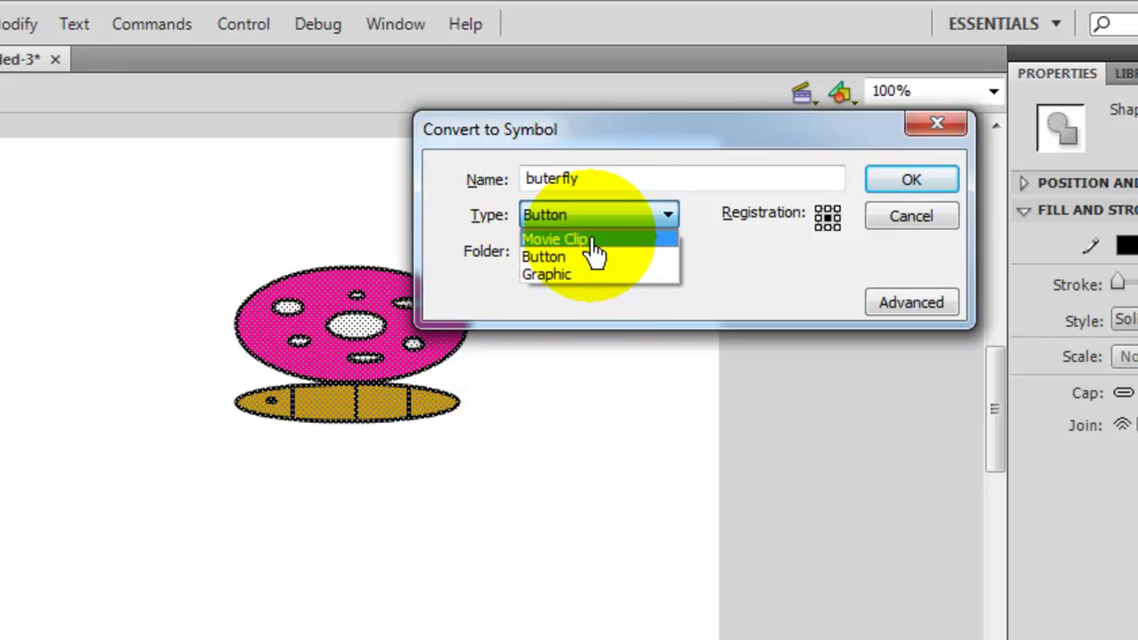
left_click(582, 240)
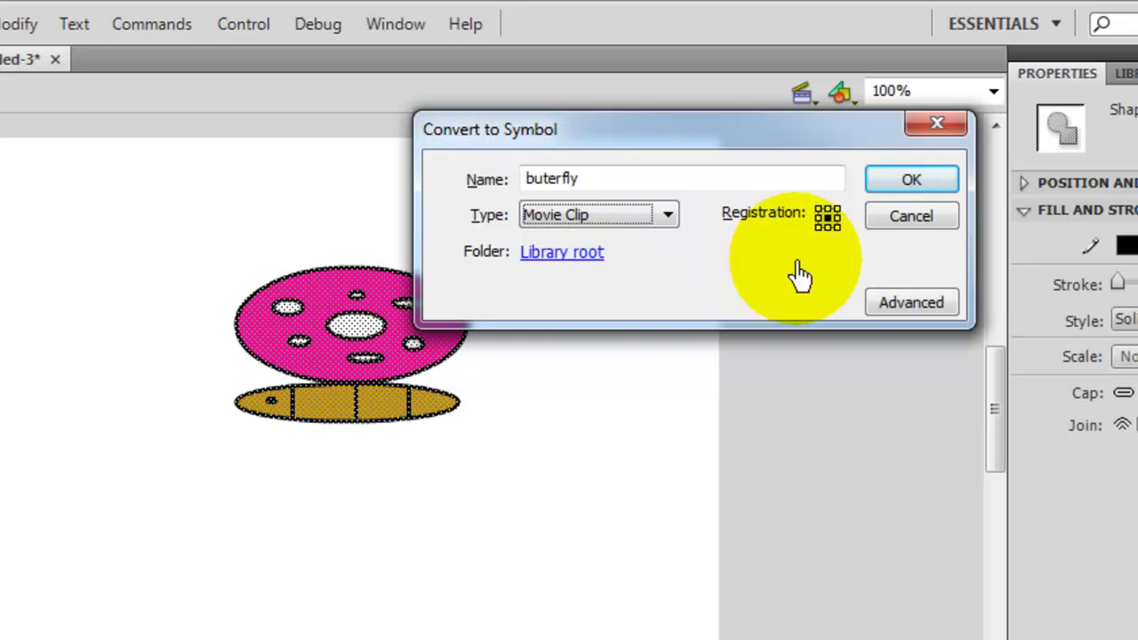
left_click(935, 183)
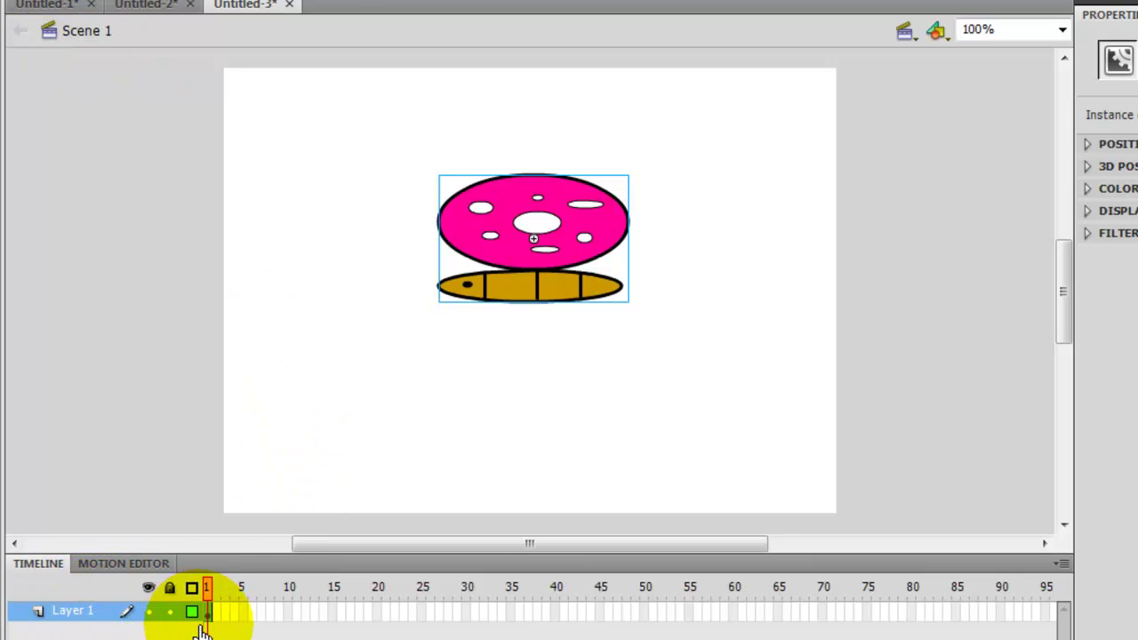
left_click(566, 389)
left_click(546, 246)
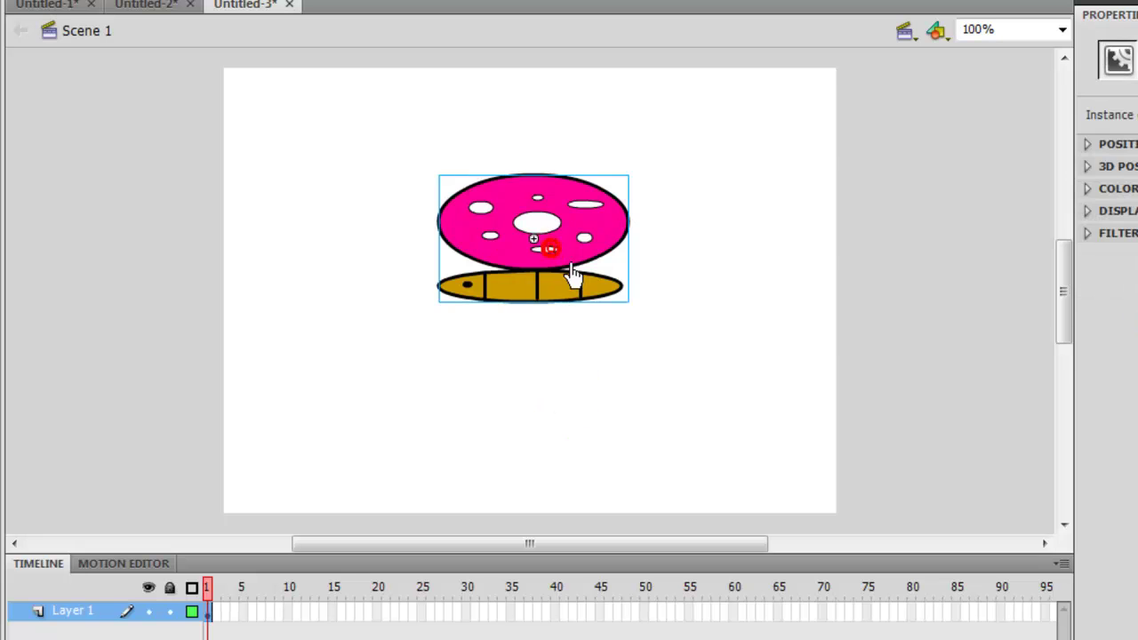
left_click(651, 351)
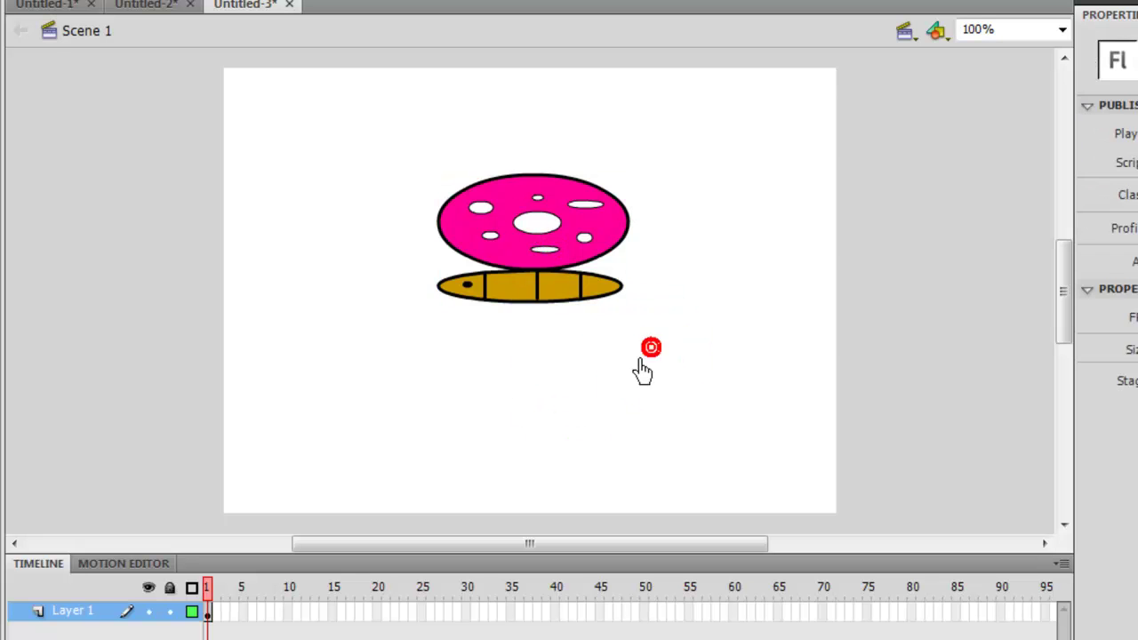
Move the butterfly instance slightly down and to the right on the stage, and leave it deselected.
left_click(557, 243)
left_click(523, 292)
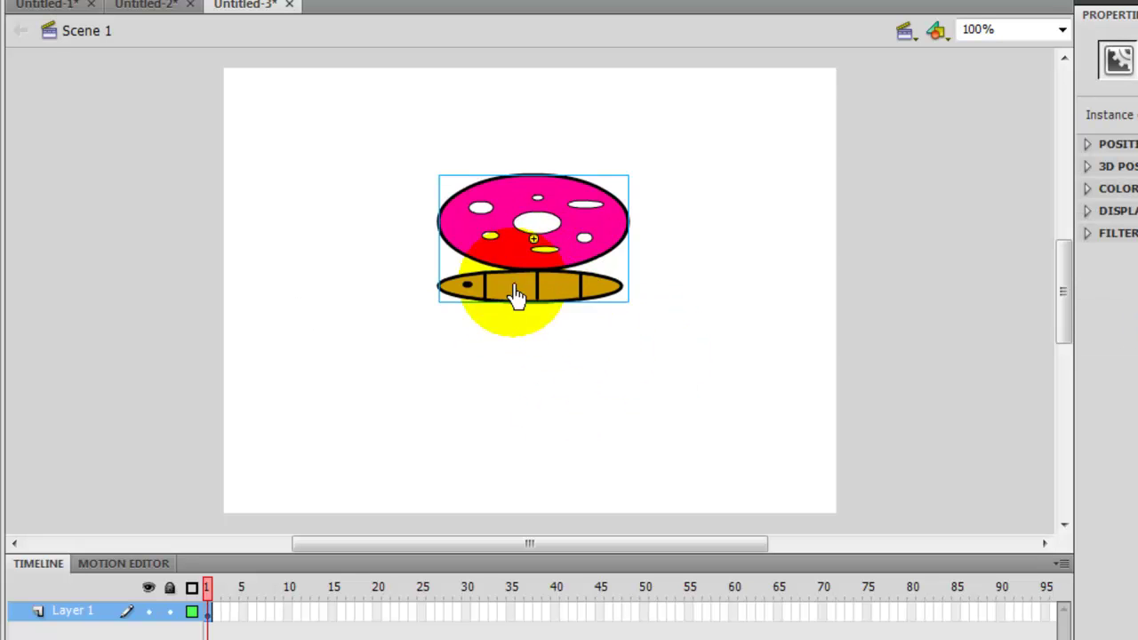
left_click_drag(535, 306, 546, 329)
left_click_drag(584, 372, 699, 336)
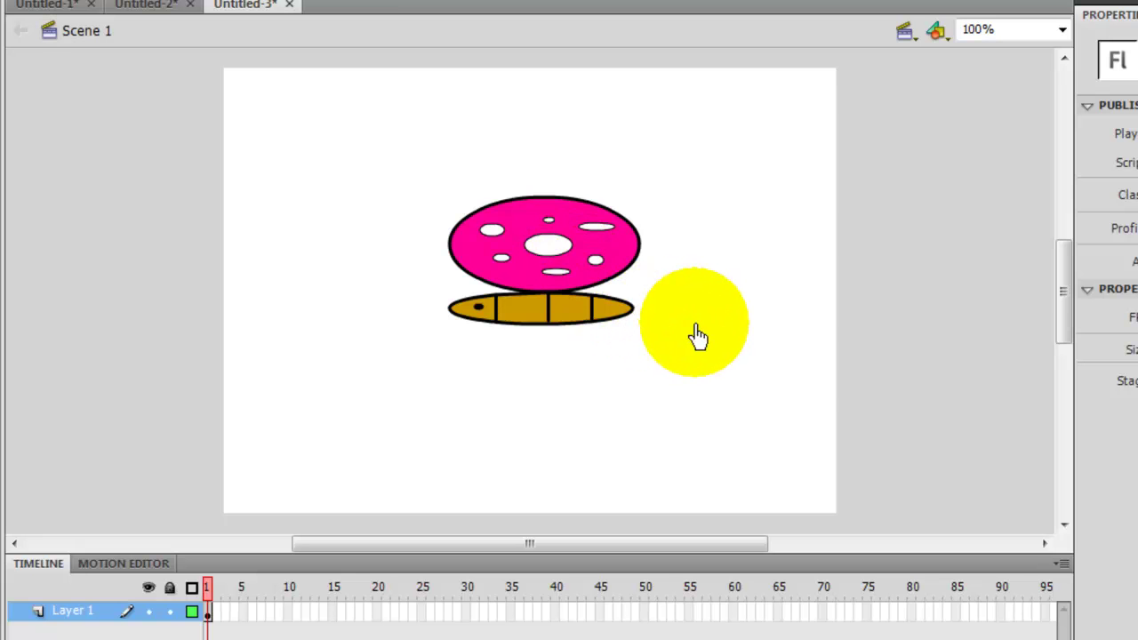
Test the movie to preview the static butterfly, and close the preview window.
key("ctrl+Return")
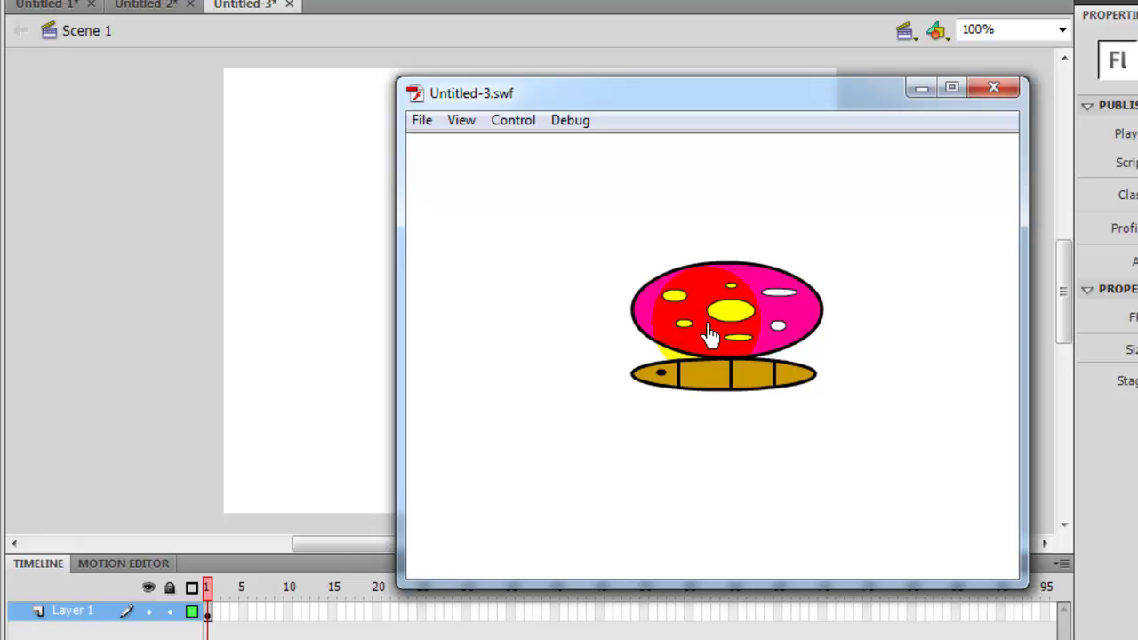
left_click(995, 96)
left_click(645, 344)
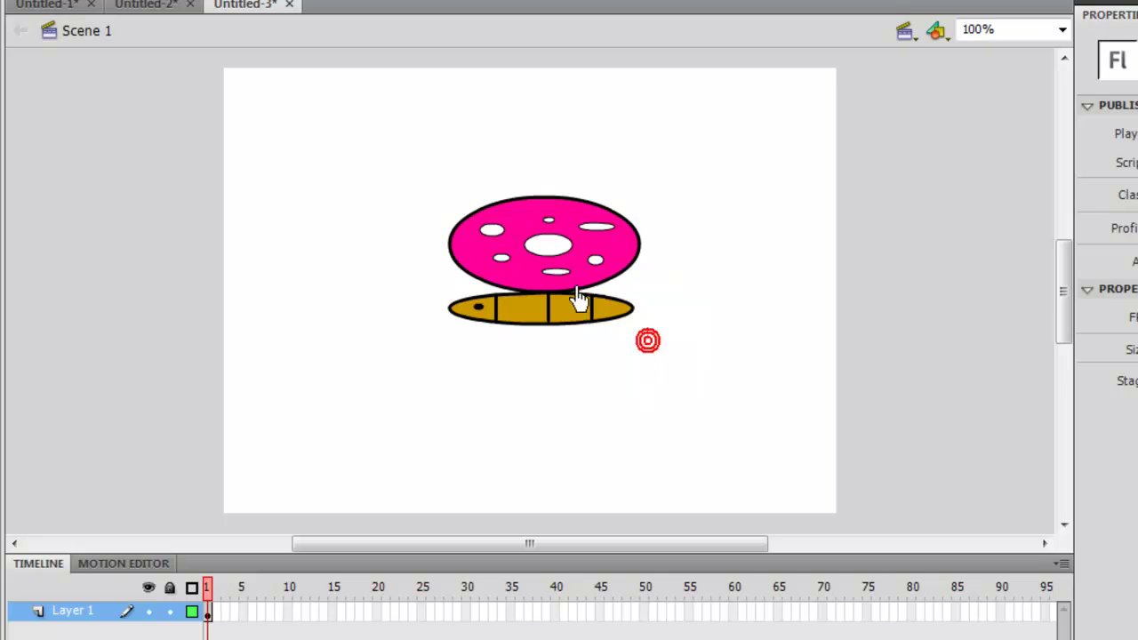
Open the "buterfly" symbol for editing, insert a keyframe at frame 4 of Layer 1, and scrub through frames 1 to 4.
left_click(577, 269)
left_click(626, 337)
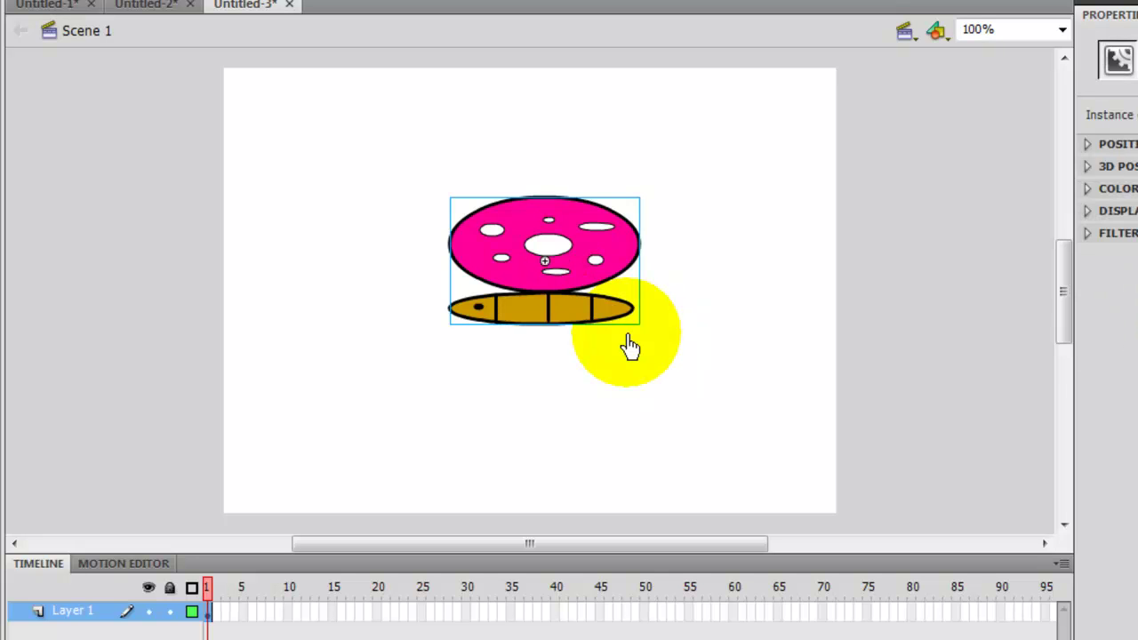
double_click(578, 269)
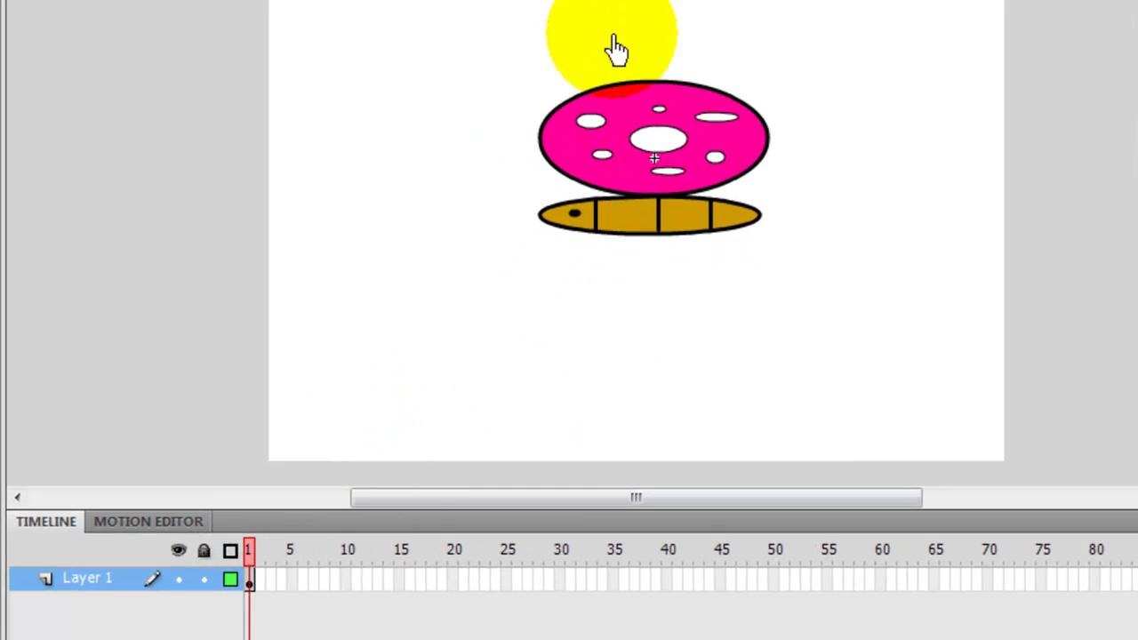
left_click(281, 580)
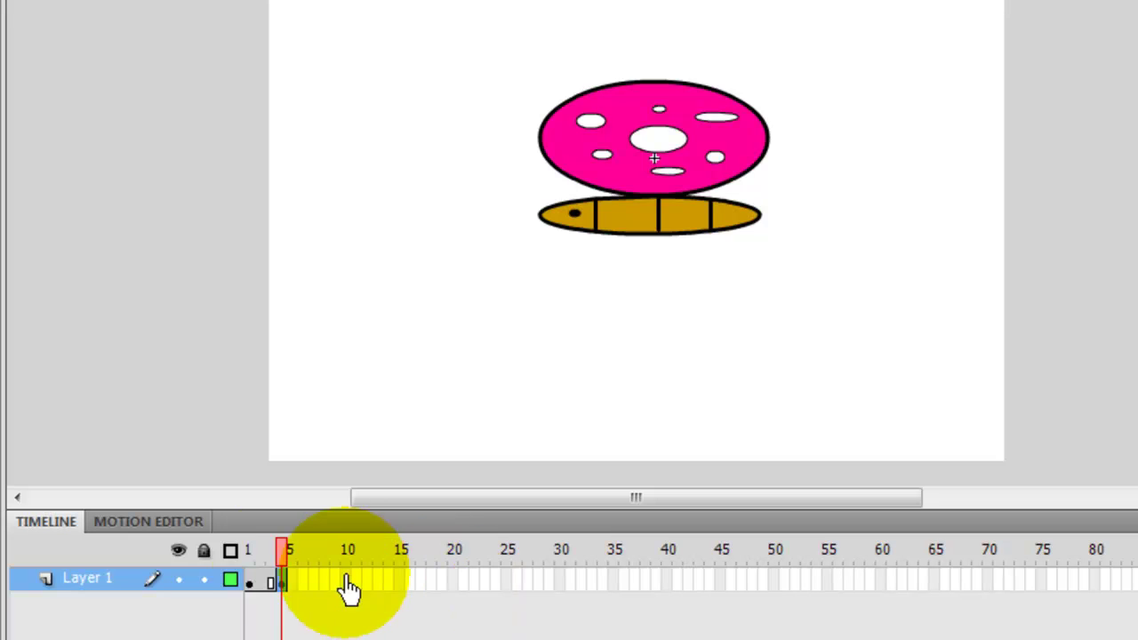
left_click_drag(281, 546, 252, 559)
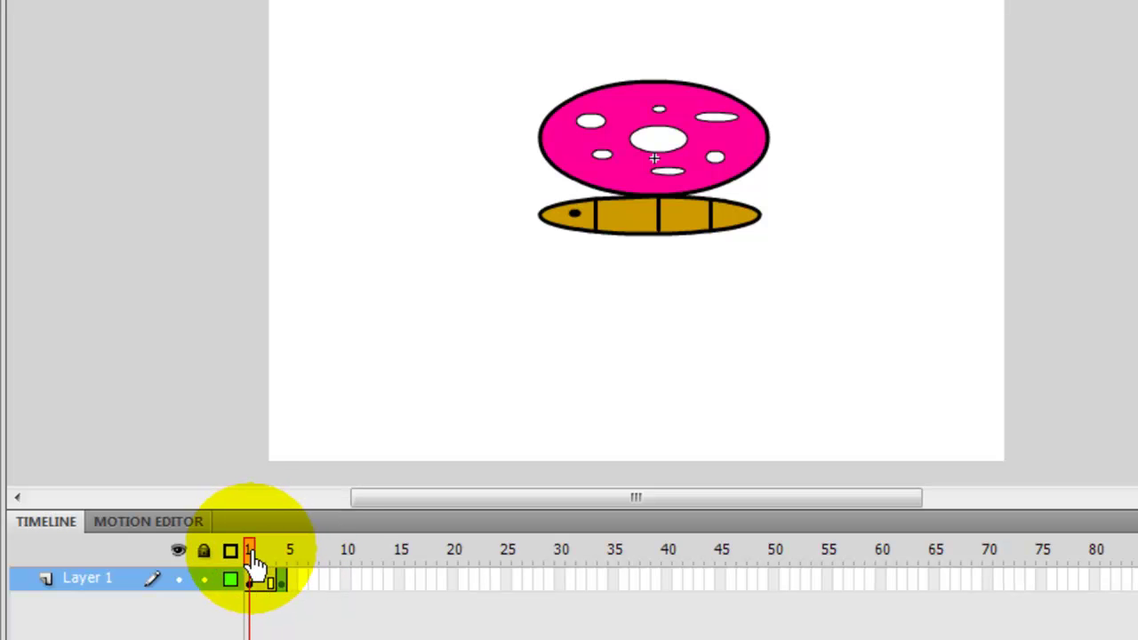
left_click(261, 553)
mouse_move(263, 551)
left_mouse_down()
mouse_move(229, 554)
mouse_move(263, 550)
left_mouse_up()
left_click(270, 552)
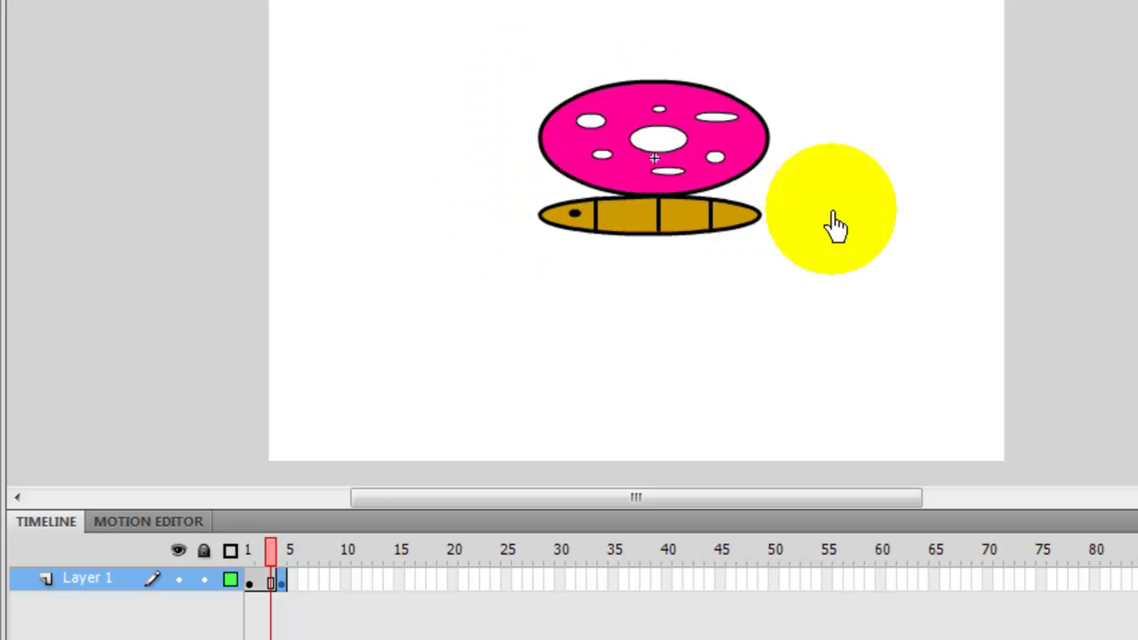
left_click(277, 551)
At frame 4, squash the pink wing with its spots into a thin oval resting on the body using Free Transform.
left_click(655, 268)
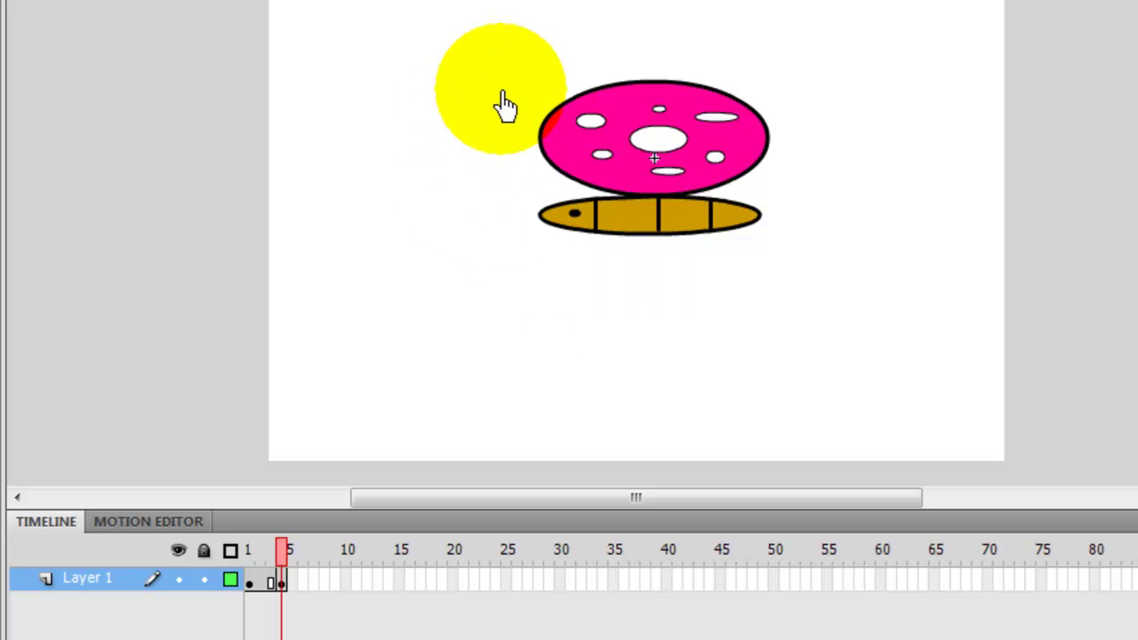
left_click(626, 209)
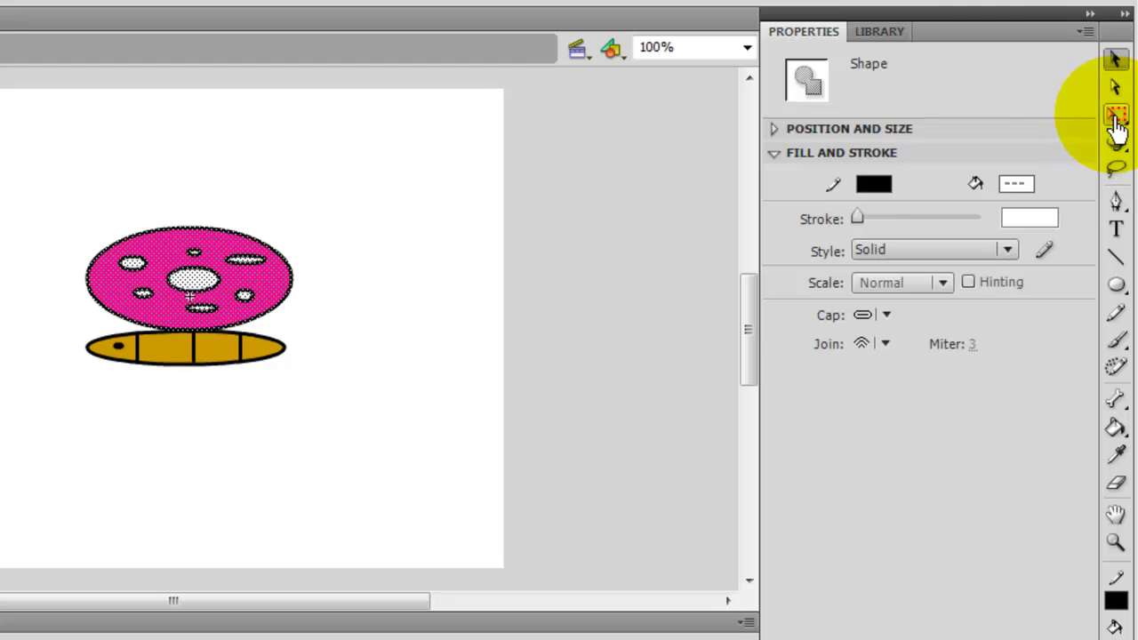
left_click(1116, 120)
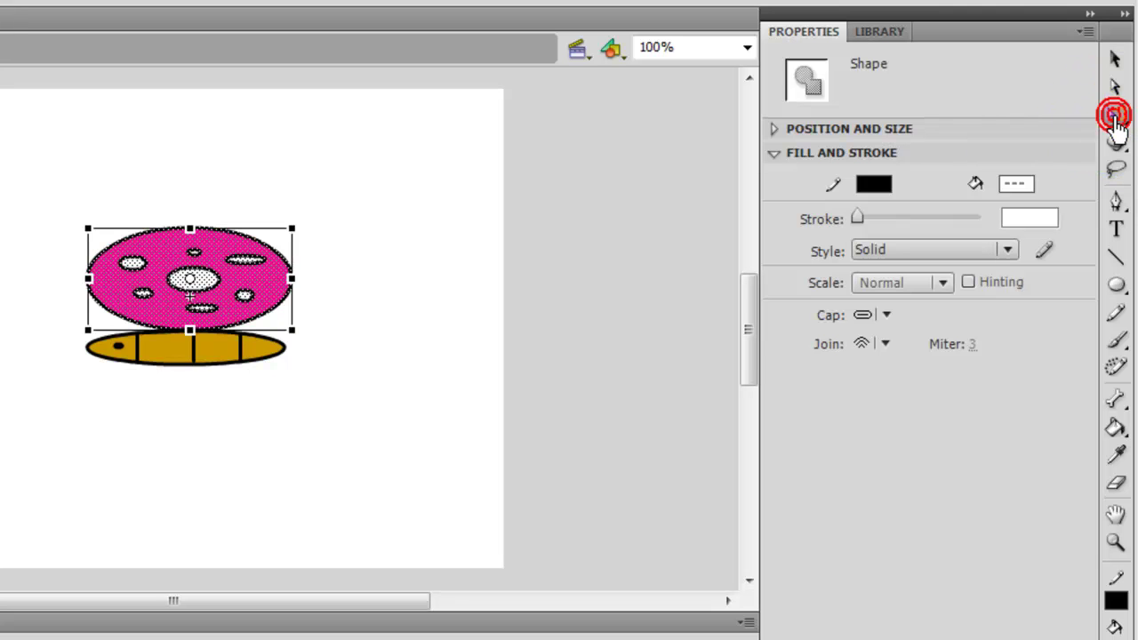
left_click(194, 250)
left_click_drag(190, 232, 188, 290)
left_click_drag(522, 253, 721, 300)
left_click(718, 290)
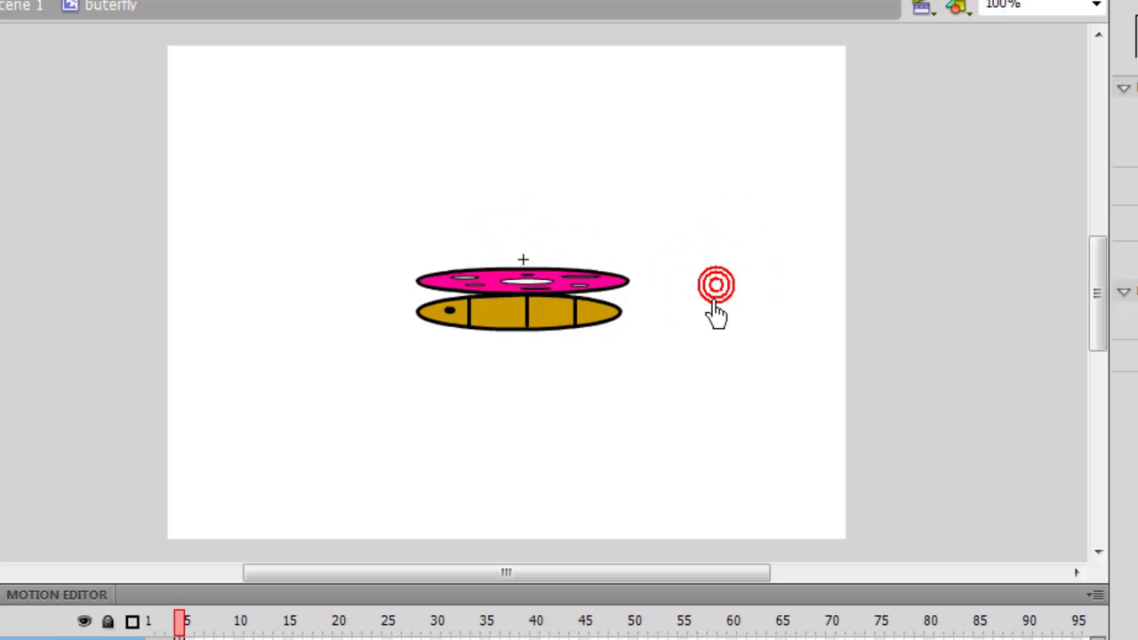
Select the whole butterfly at frame 4, move it slightly up, and compare the frame with frame 3.
mouse_move(490, 357)
left_mouse_down()
mouse_move(510, 249)
mouse_move(526, 363)
mouse_move(397, 248)
mouse_move(653, 367)
left_mouse_up()
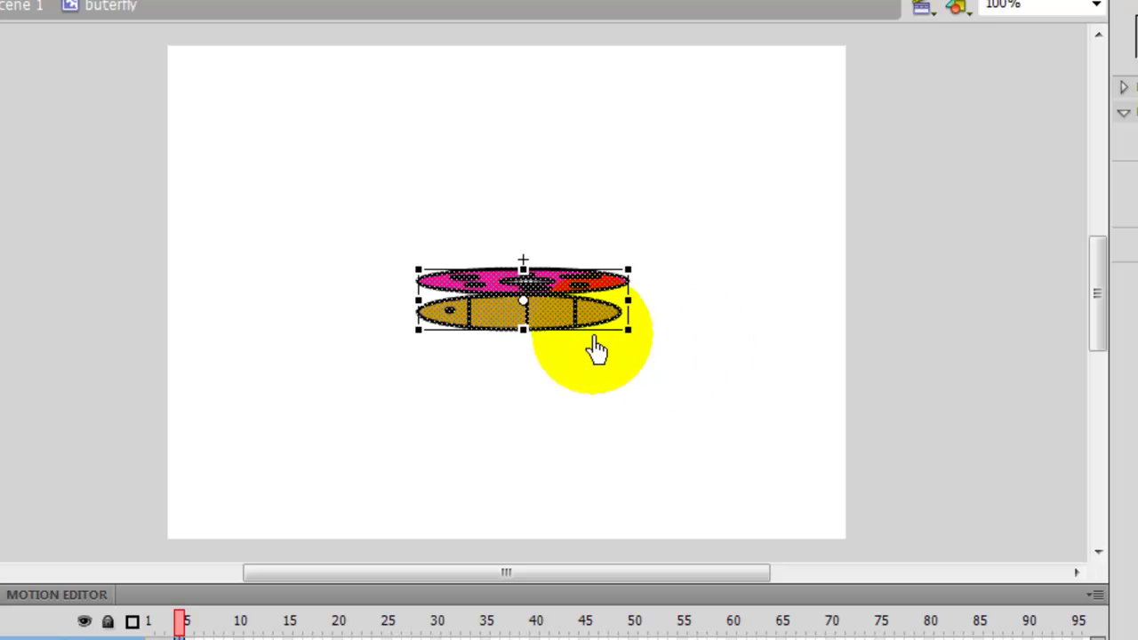
mouse_move(554, 325)
left_mouse_down()
mouse_move(554, 313)
mouse_move(554, 330)
left_mouse_up()
left_click(552, 342)
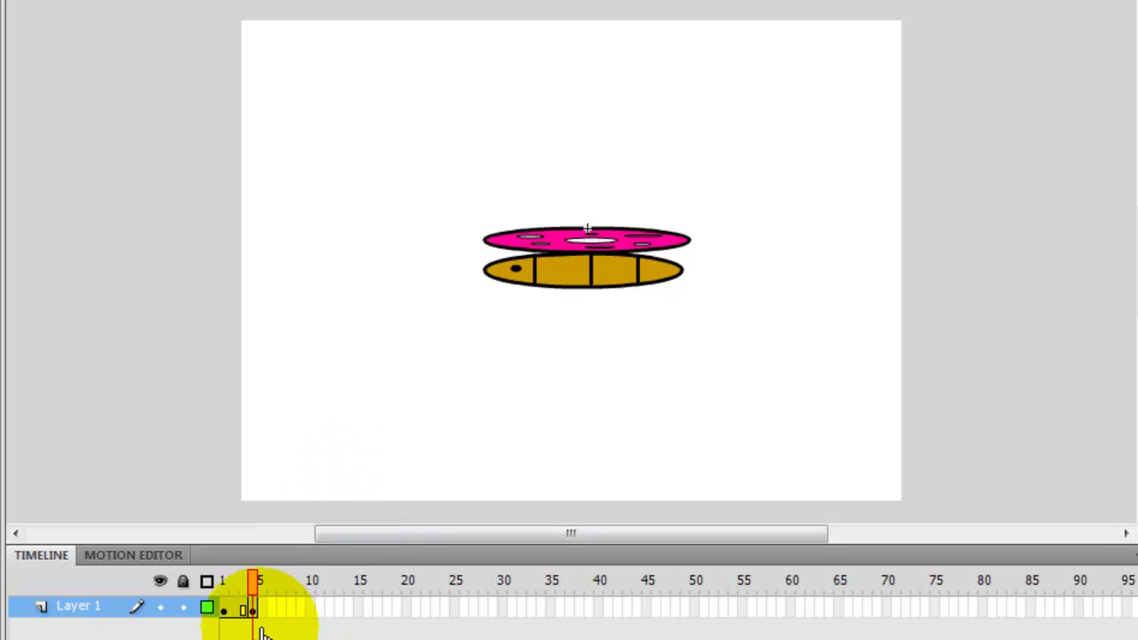
left_click(252, 585)
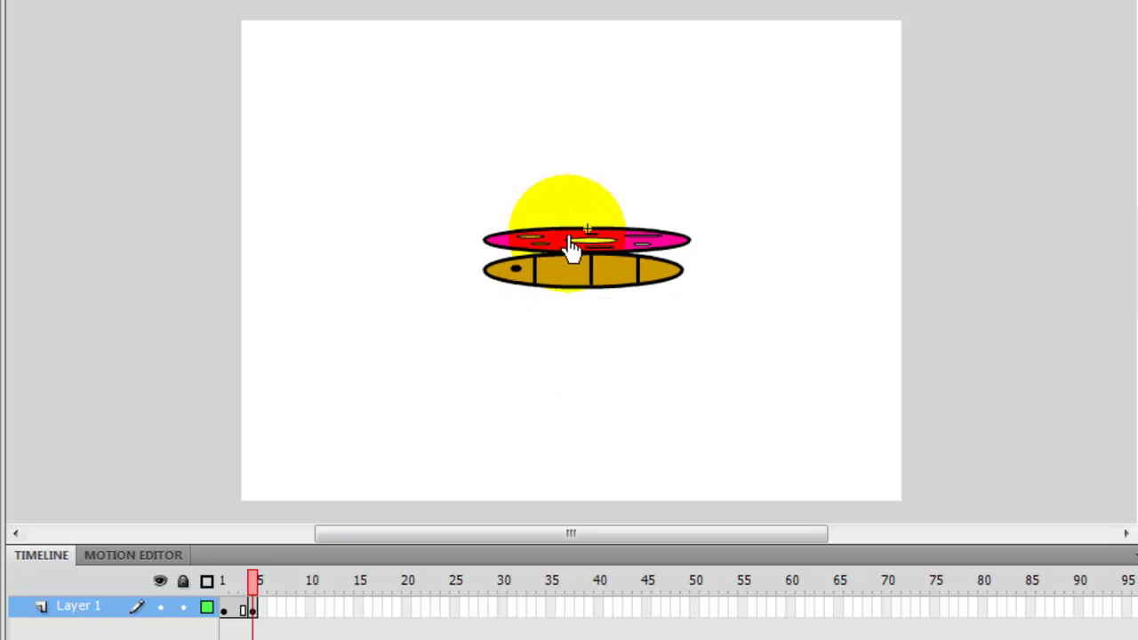
left_click(246, 583)
left_click(255, 587)
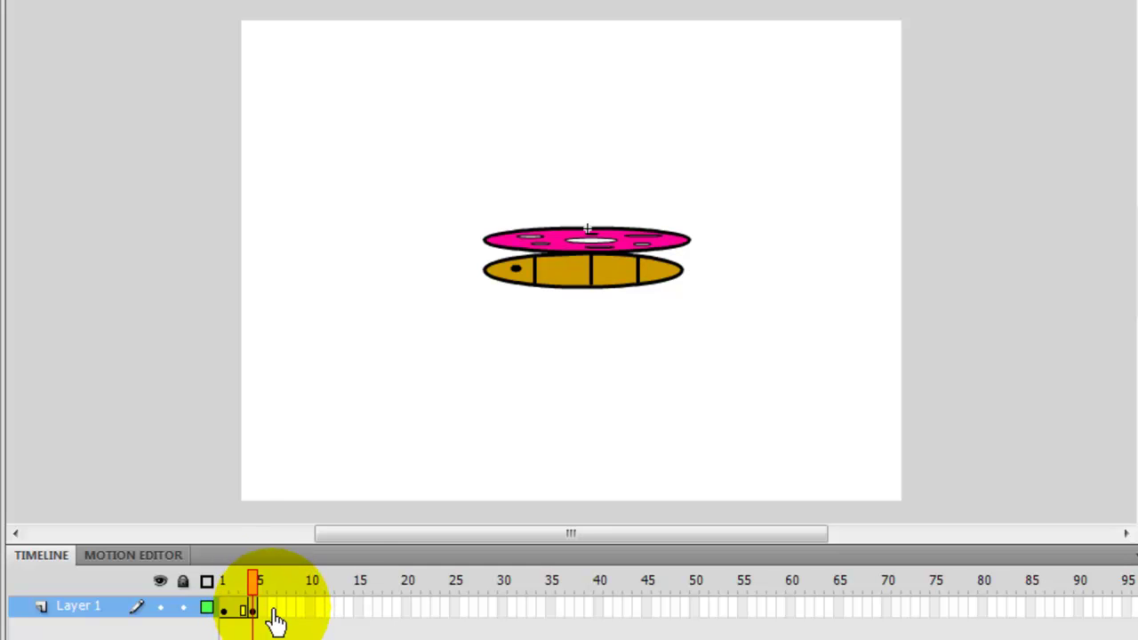
Insert a keyframe at frame 6 of the symbol's Layer 1 and scrub the playhead across it.
left_click(273, 608)
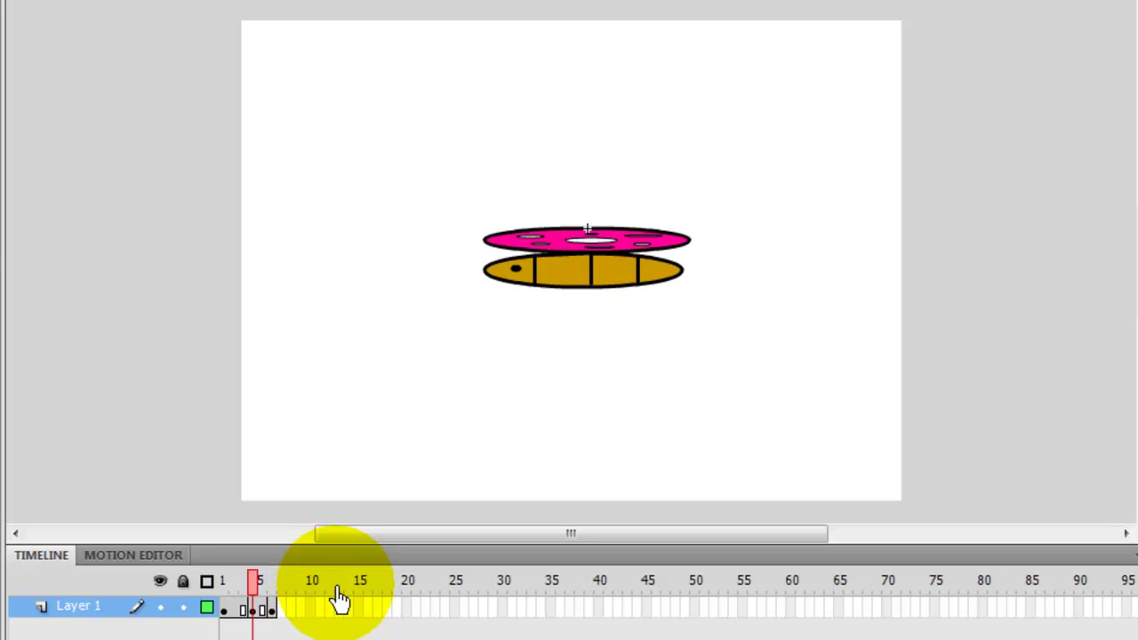
left_click(707, 311)
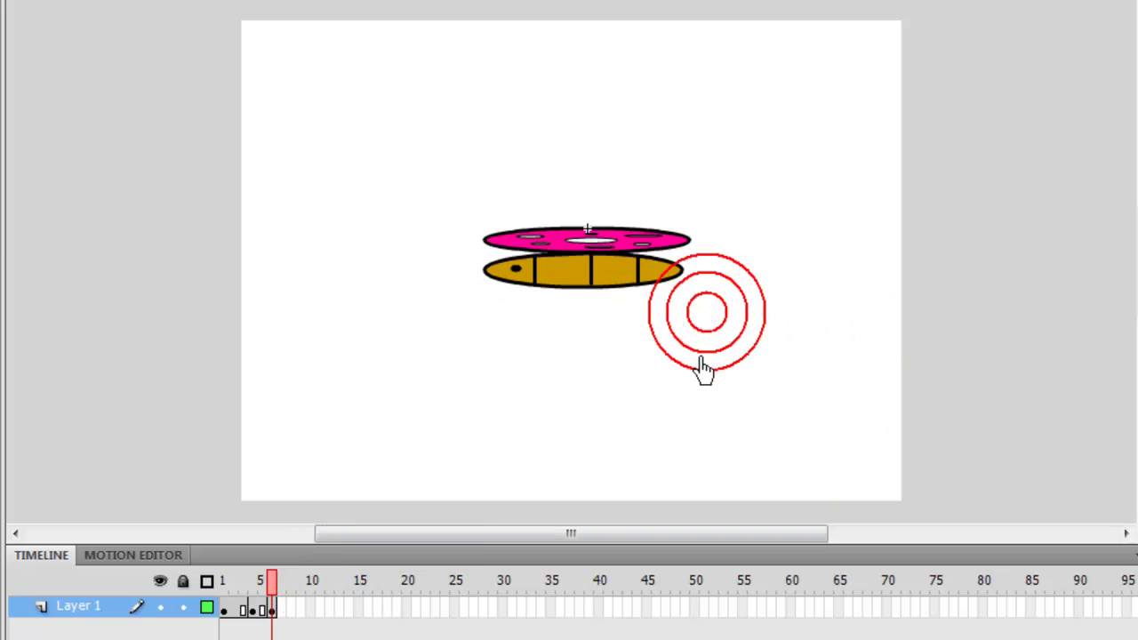
left_click_drag(266, 580, 272, 605)
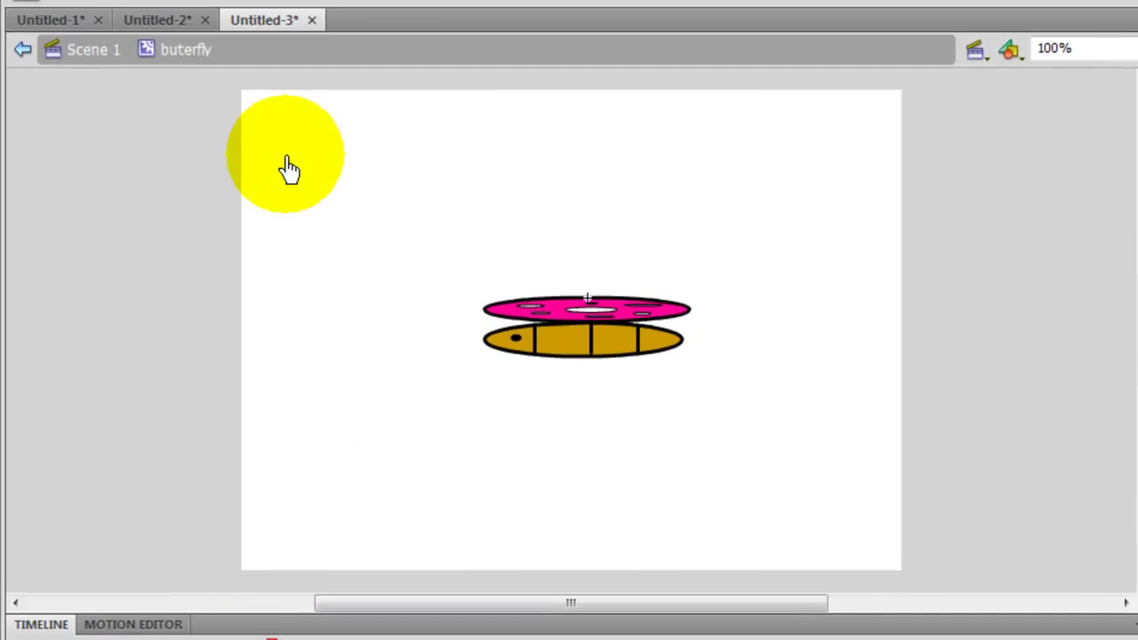
Return to Scene 1, deselect the butterfly, test the movie to watch the flapping wing, and close the preview window.
left_click(93, 82)
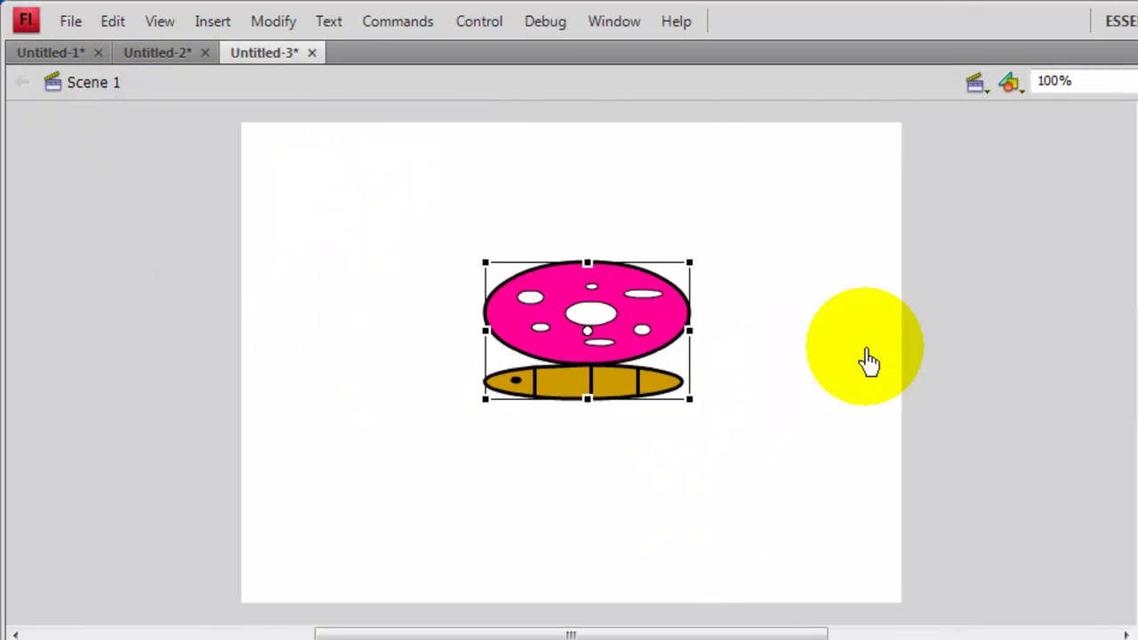
left_click(770, 326)
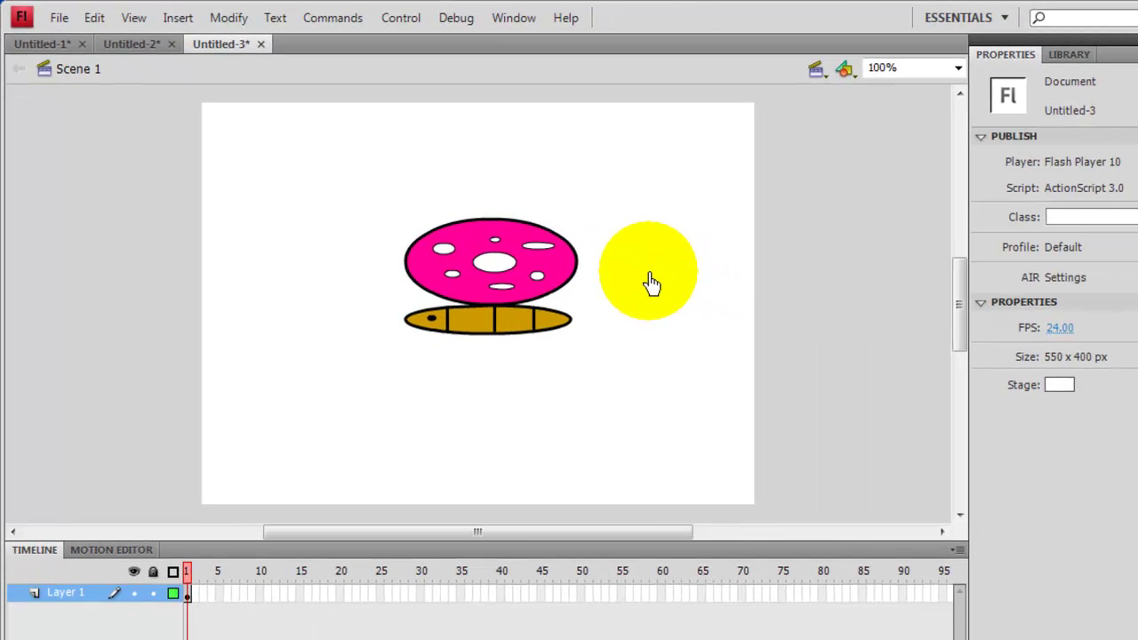
key("ctrl+Return")
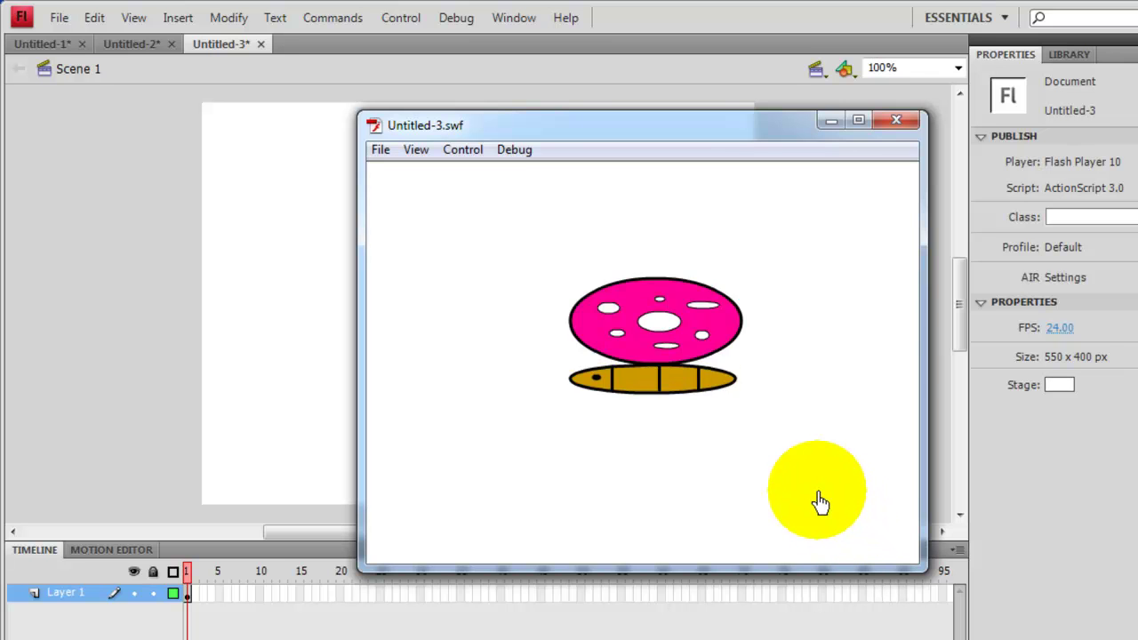
left_click(894, 117)
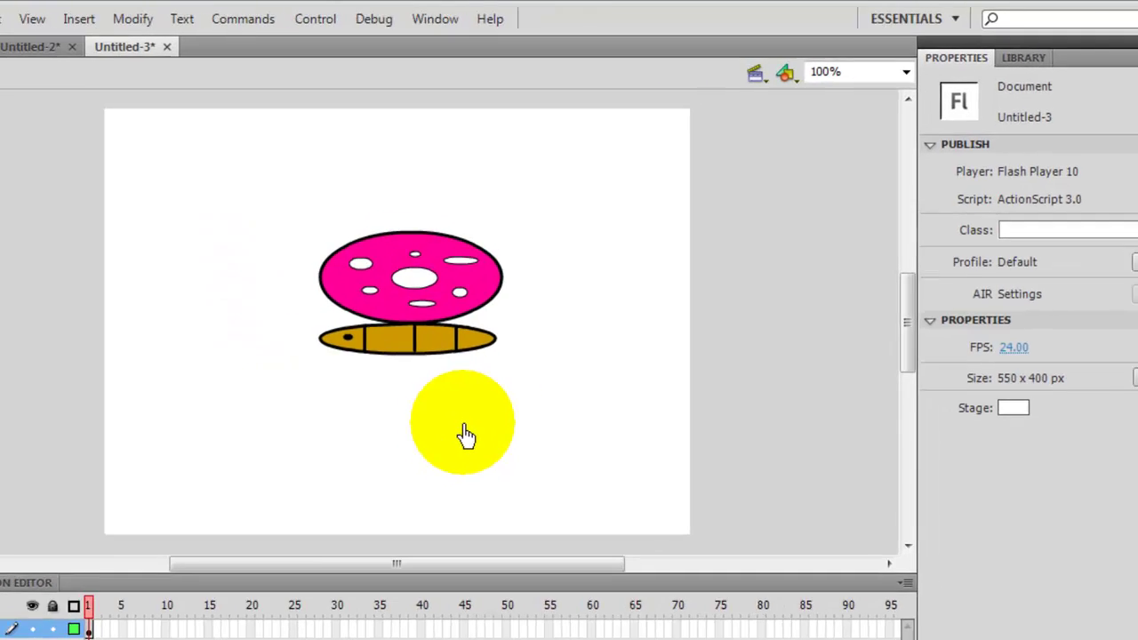
Switch to the Untitled-1 document and show its Library to examine the tree symbol.
left_click_drag(543, 410, 266, 201)
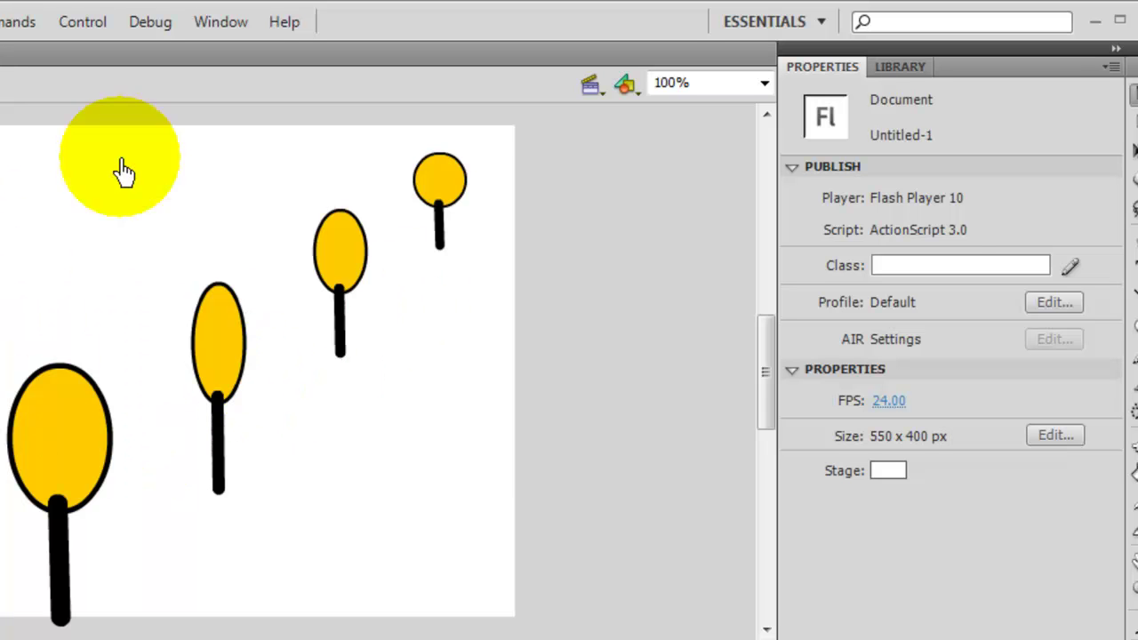
left_click(895, 62)
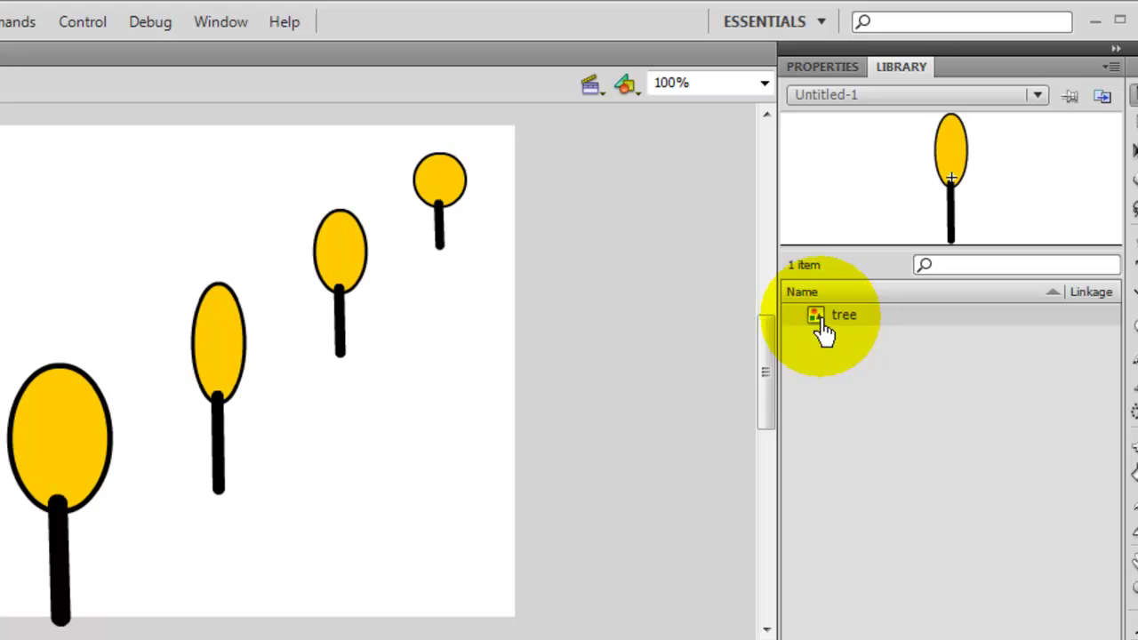